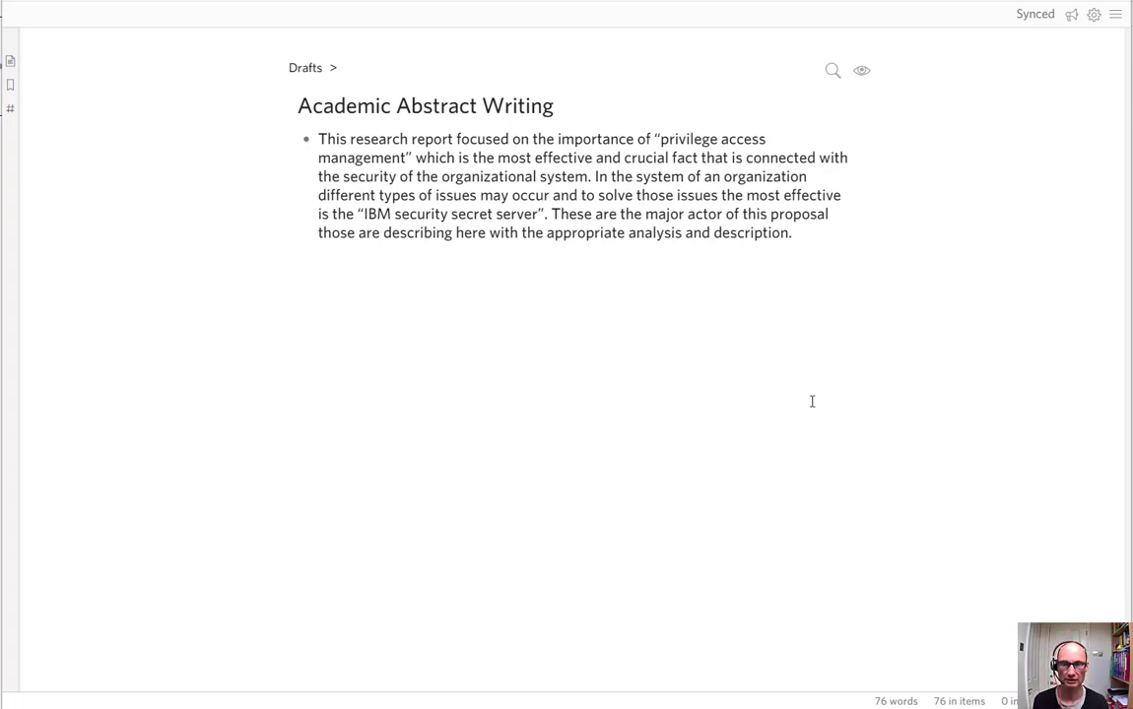
Split the abstract paragraph under Academic Abstract Writing into three bullets, one for each sentence.
{"action": "left_click", "coordinate": [307, 139]}
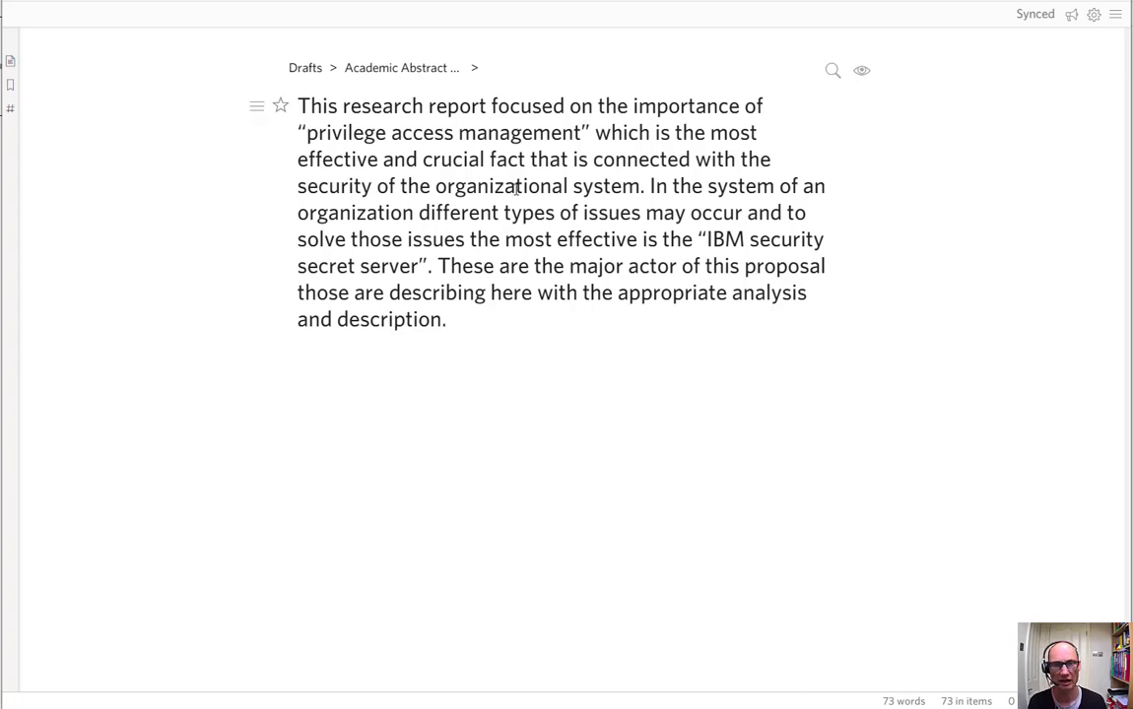
{"action": "left_click", "coordinate": [410, 67]}
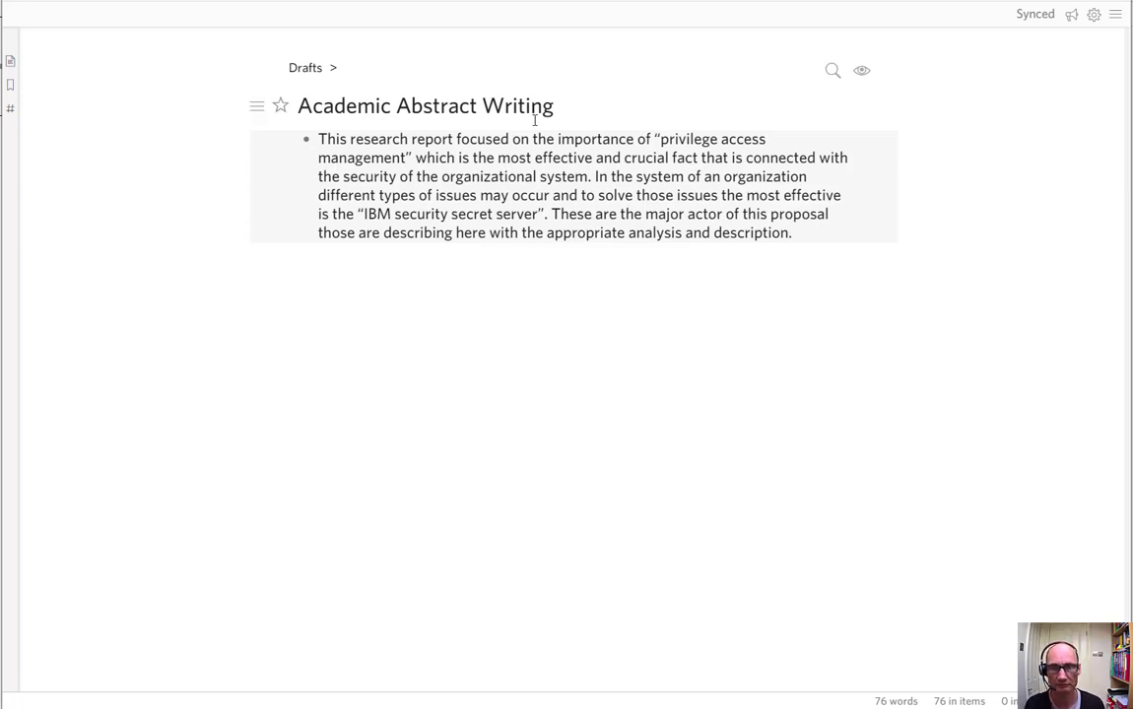
{"action": "left_click", "coordinate": [595, 176]}
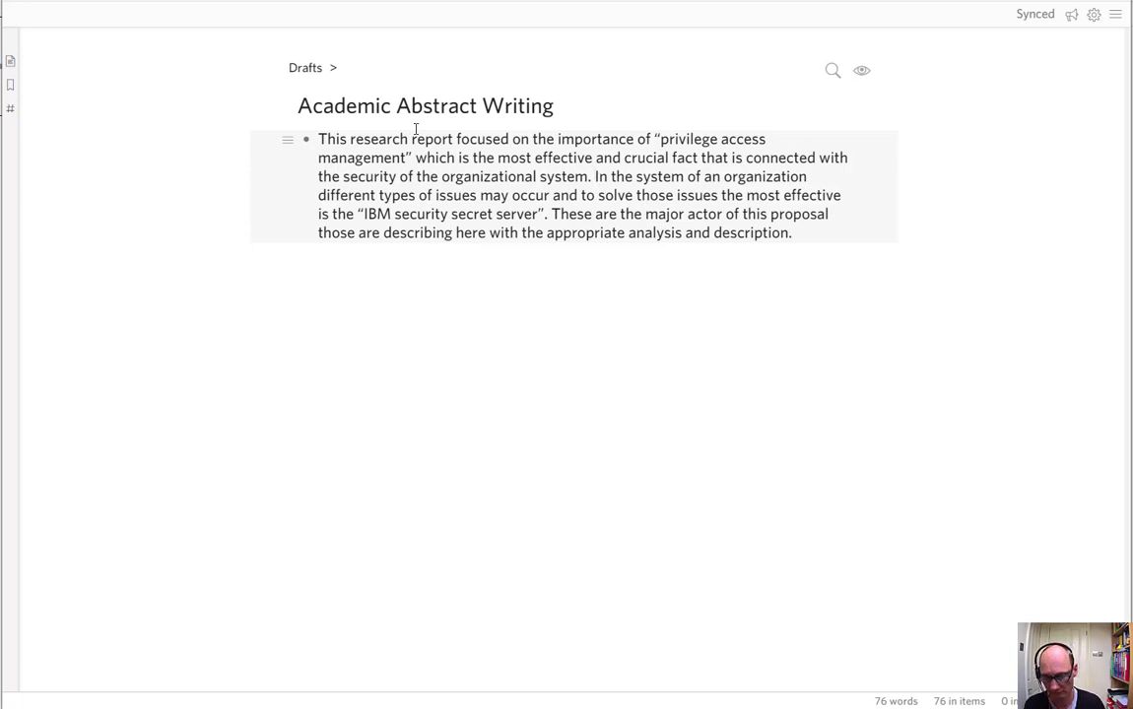
{"action": "key", "text": "Return"}
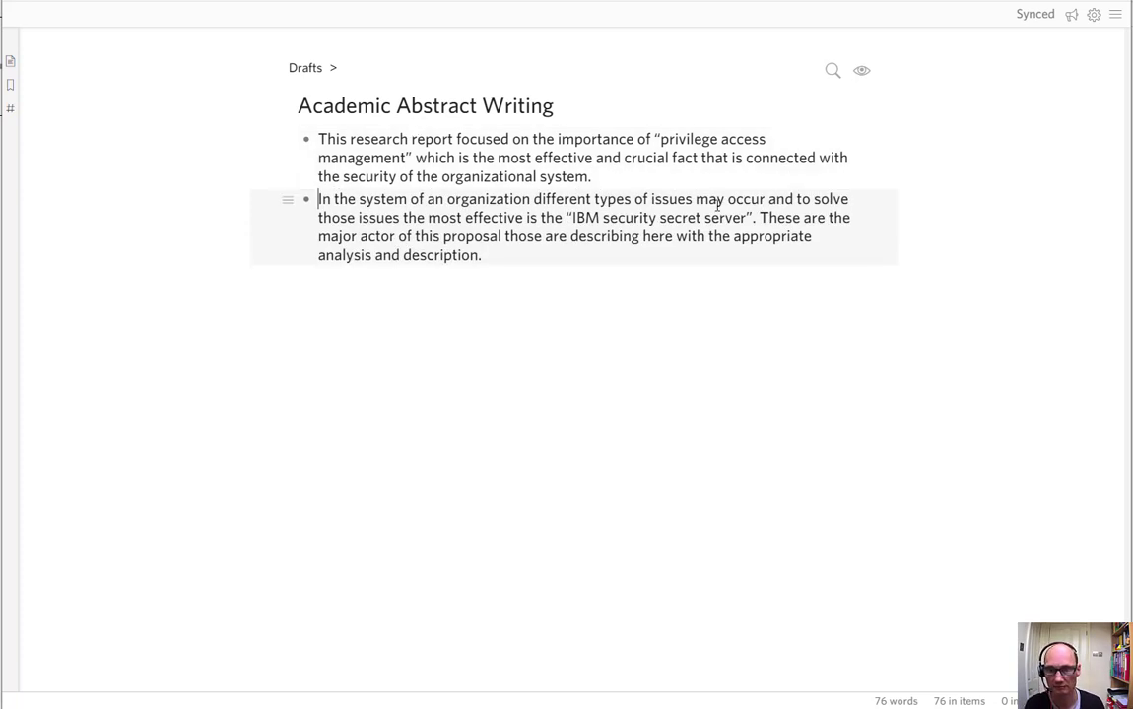
{"action": "left_click", "coordinate": [760, 216]}
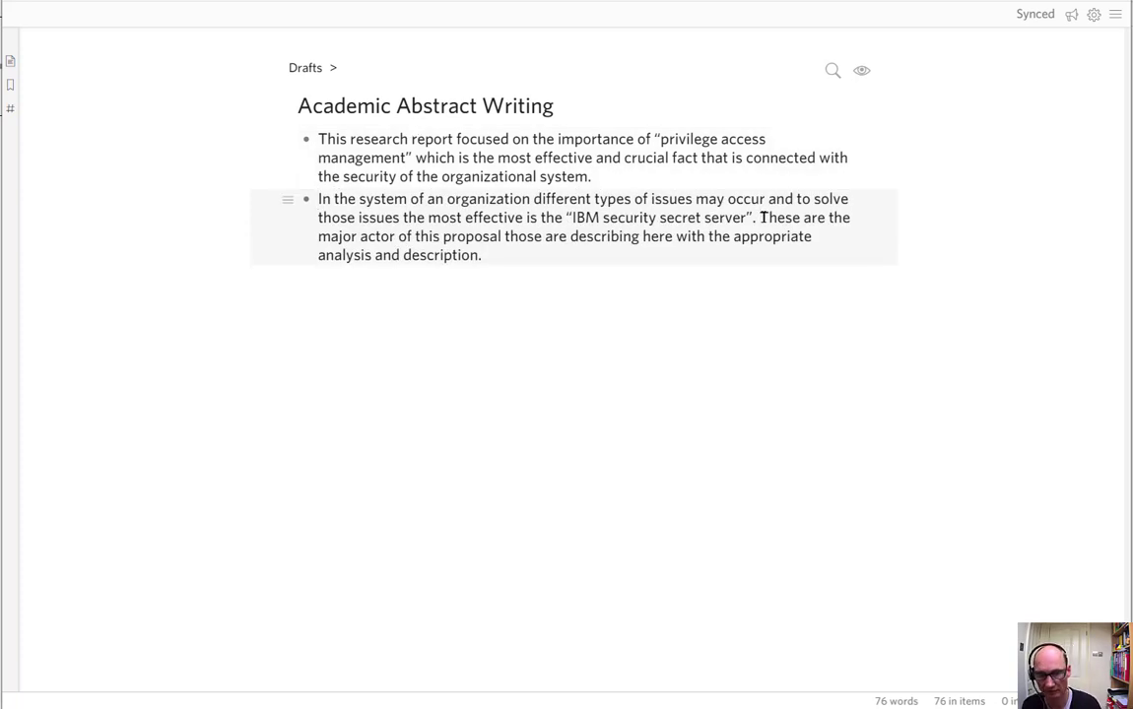
{"action": "key", "text": "Return"}
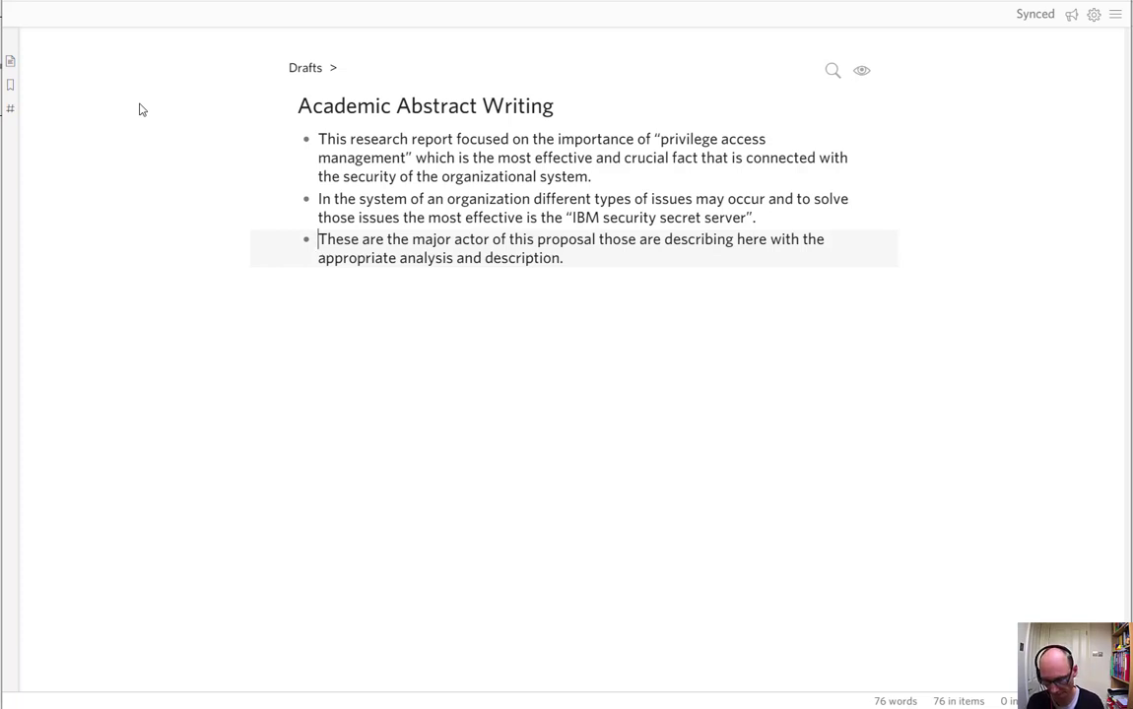
Add two bullets, CONTEXT and CONTRIBUTION, above the three abstract sentences.
{"action": "key", "text": "Up"}
{"action": "key", "text": "Up"}
{"action": "key", "text": "Up"}
{"action": "key", "text": "Up"}
{"action": "key", "text": "Up"}
{"action": "key", "text": "Up"}
{"action": "key", "text": "Return"}
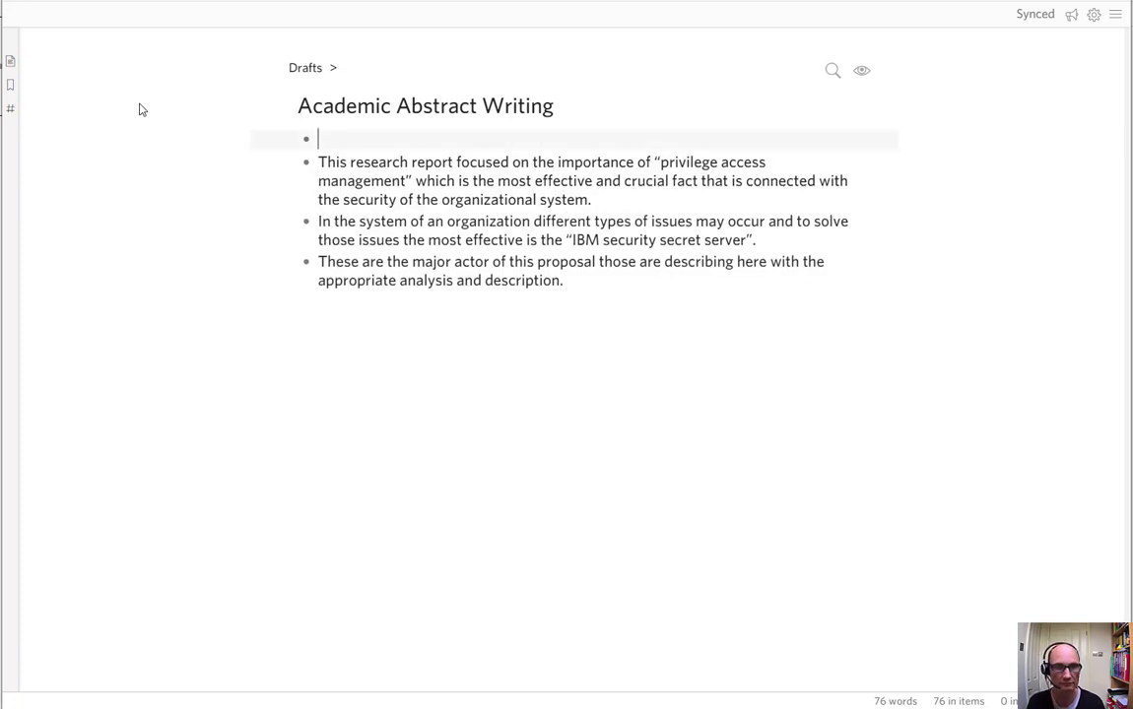
{"action": "type", "text": "C"}
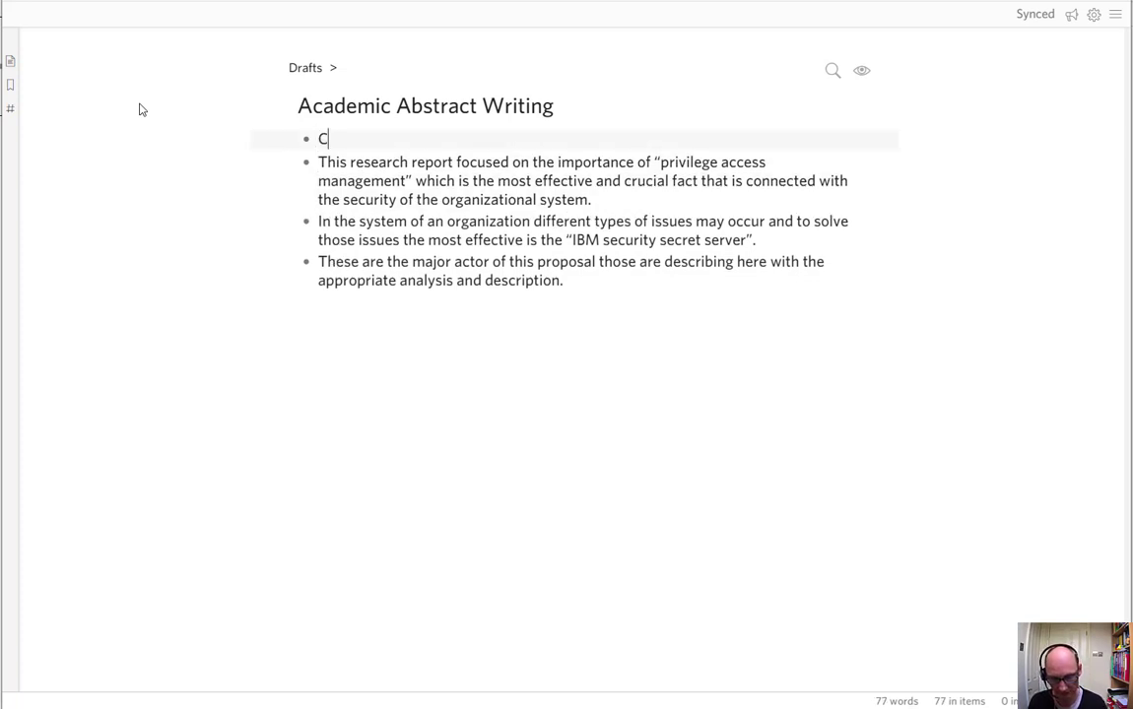
{"action": "type", "text": "ONTEXT"}
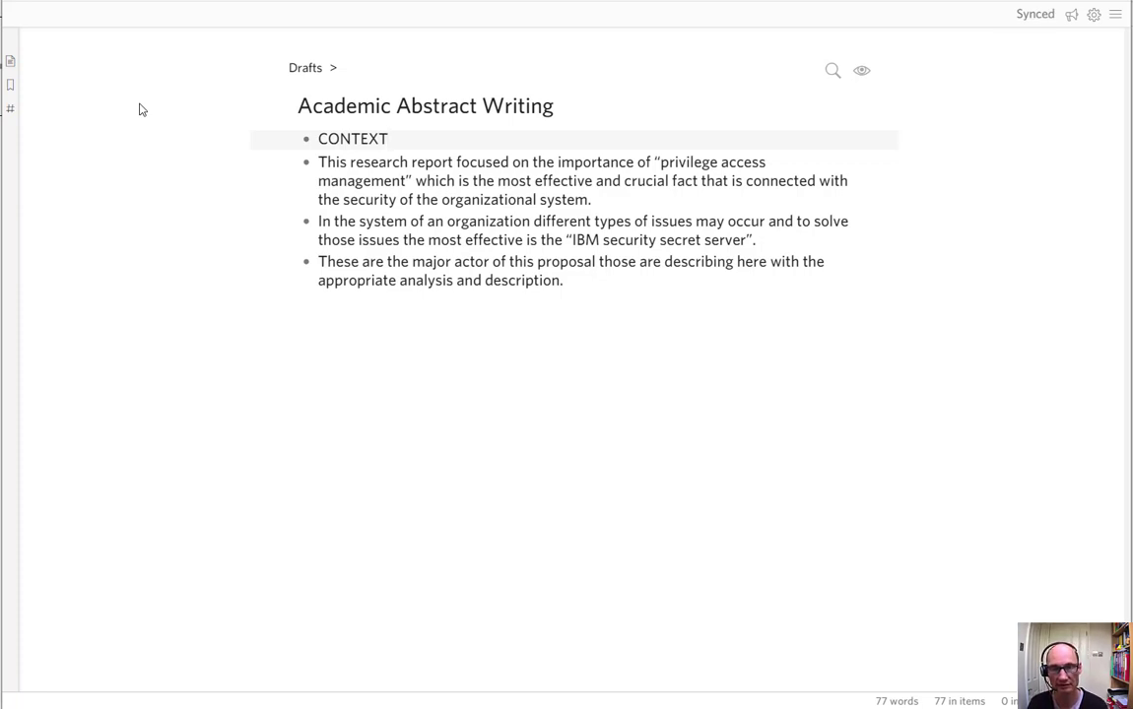
{"action": "key", "text": "Return"}
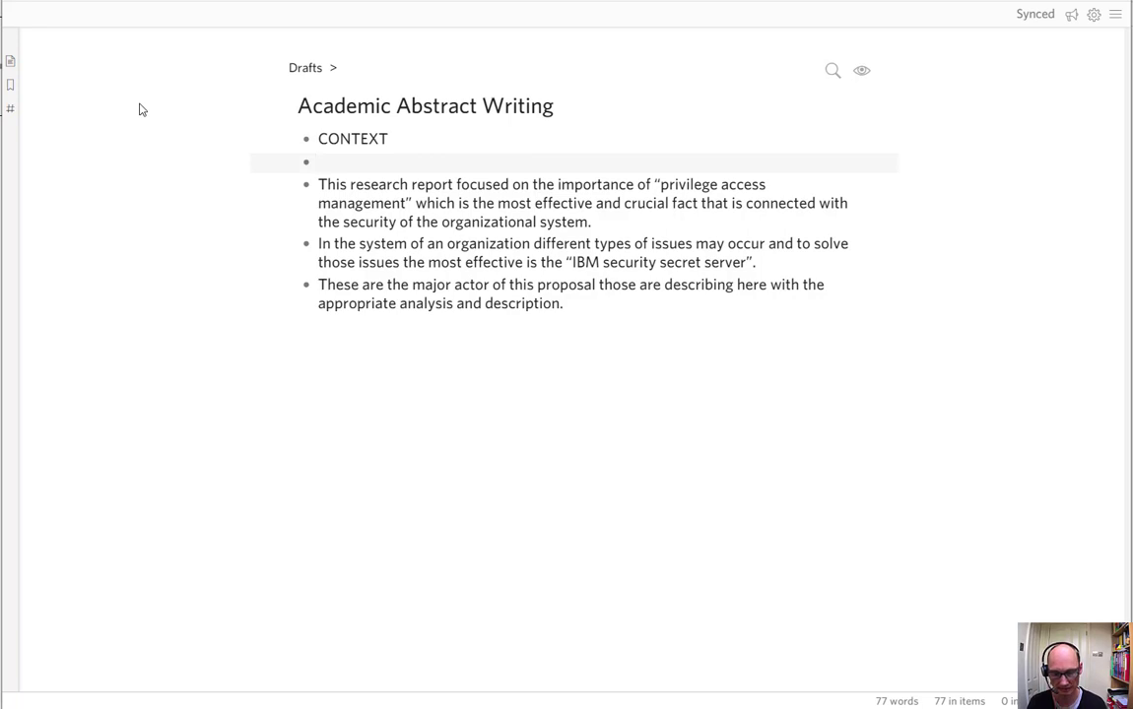
{"action": "type", "text": "CONT"}
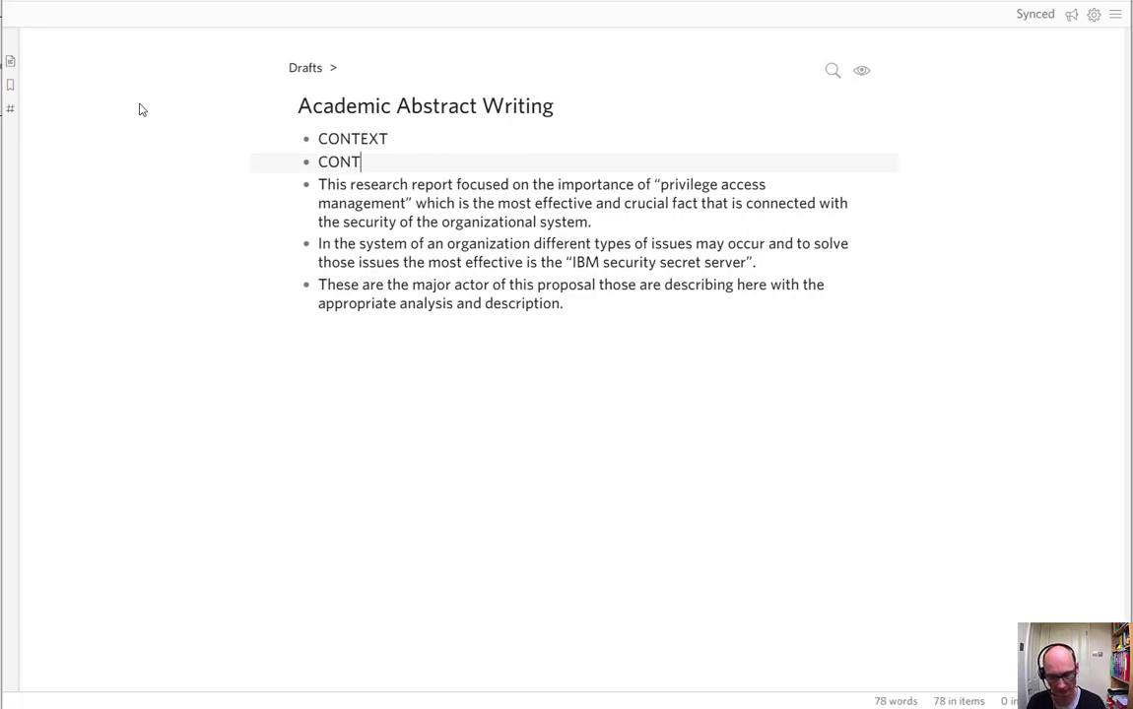
{"action": "type", "text": "RIBUTION"}
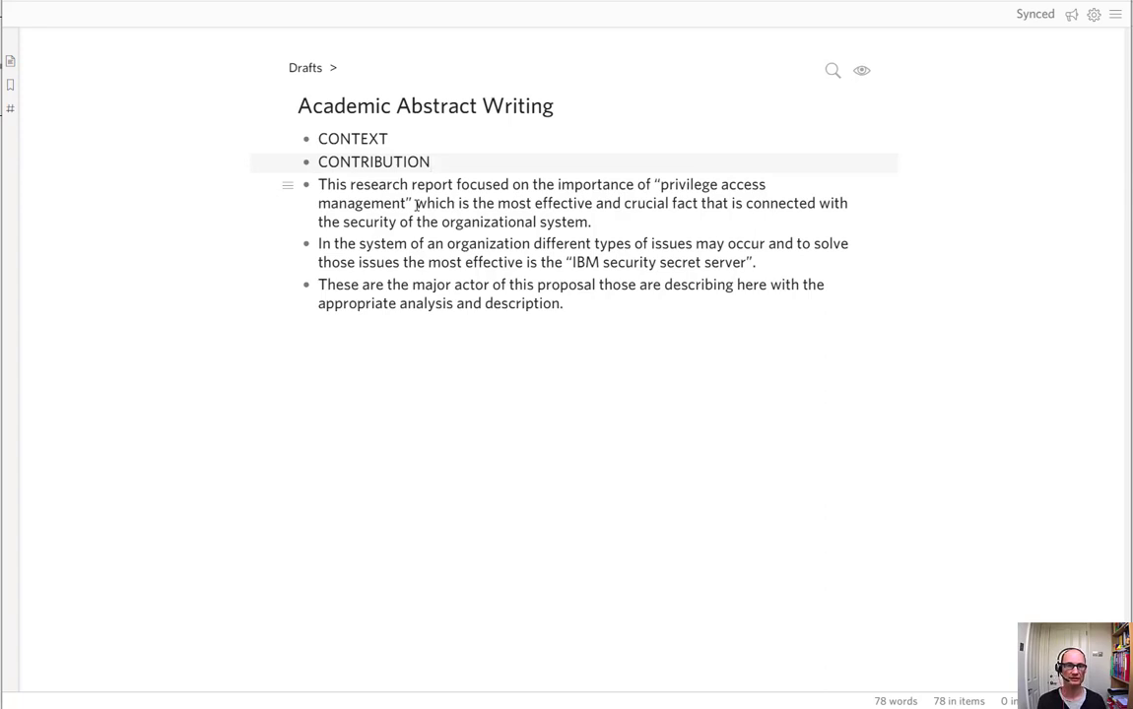
Nest the first two abstract sentences under CONTEXT and the last one under CONTRIBUTION.
{"action": "left_click_drag", "start_coordinate": [286, 185], "coordinate": [447, 156]}
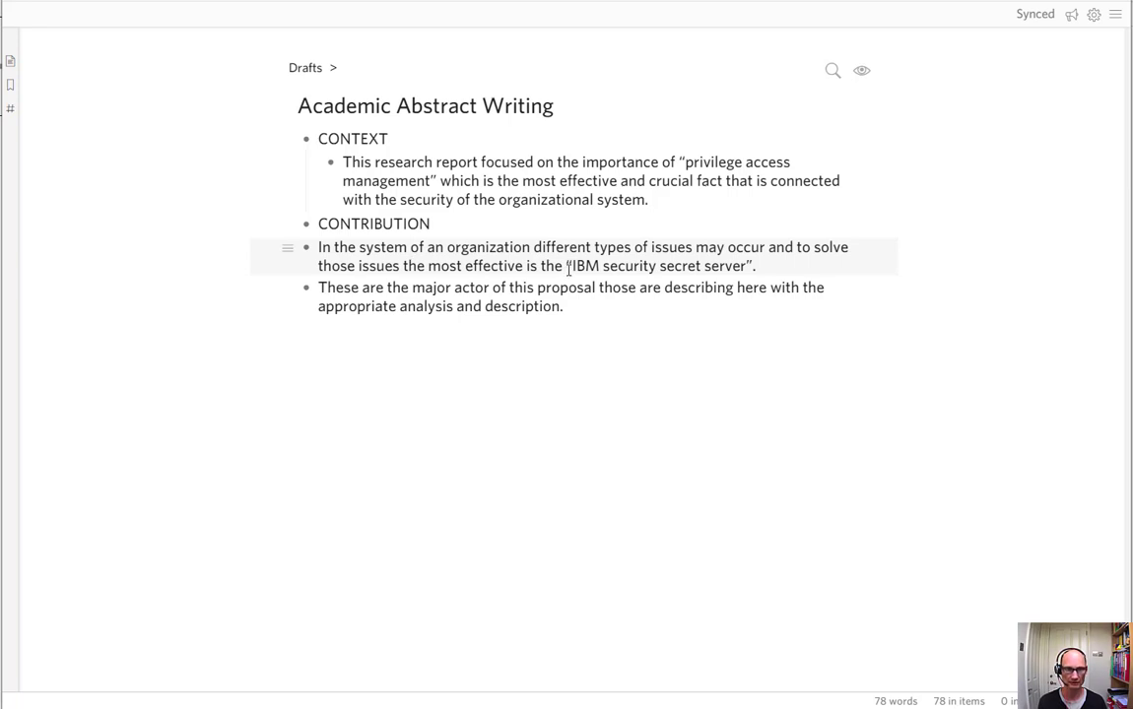
{"action": "left_click_drag", "start_coordinate": [307, 247], "coordinate": [469, 220]}
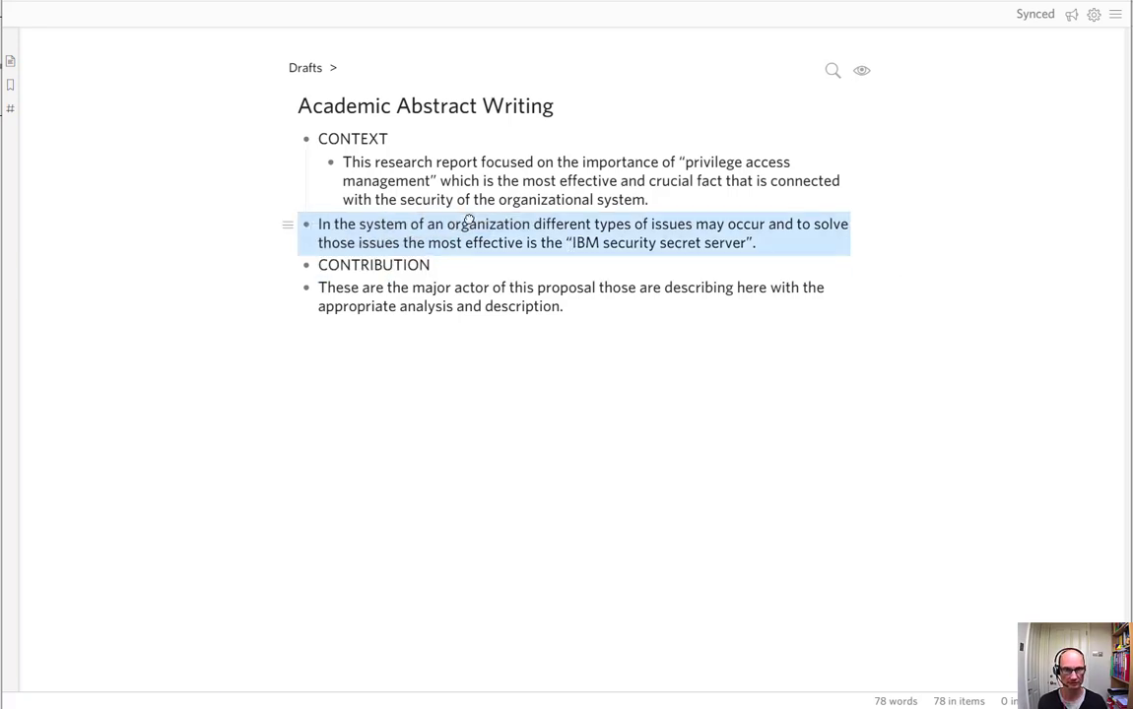
{"action": "key", "text": "Tab"}
{"action": "left_click", "coordinate": [423, 291]}
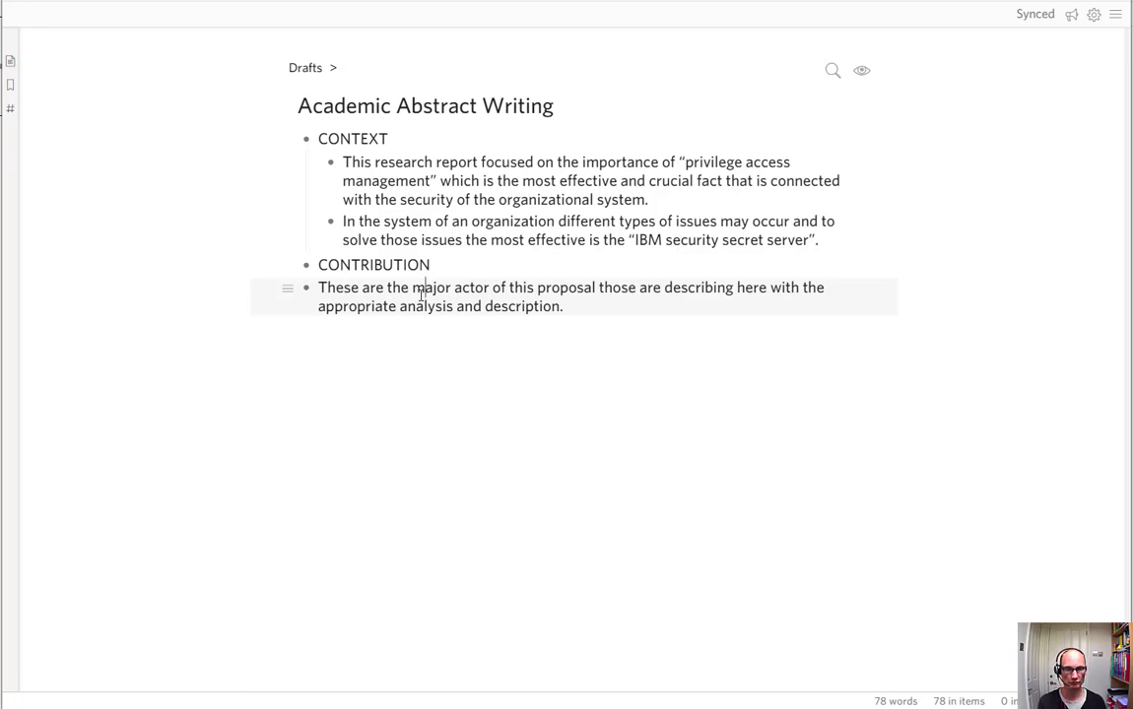
{"action": "key", "text": "Tab"}
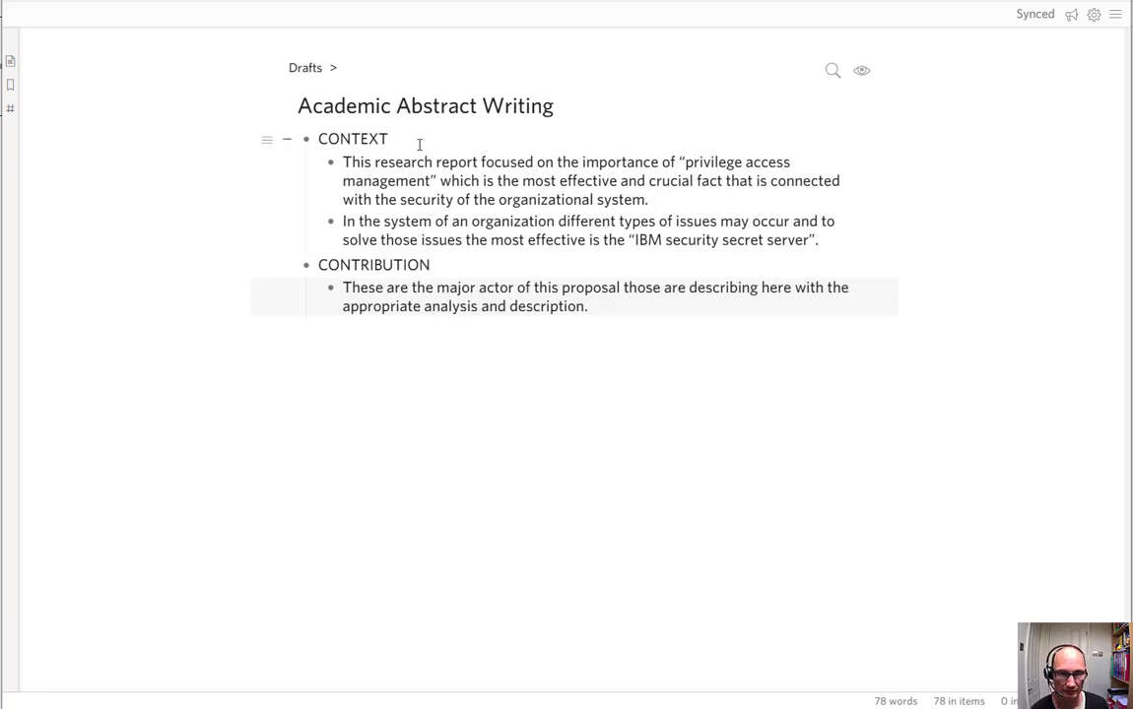
Focus on the CONTEXT section and reword its first sentence, replacing "research" with "thesis" and "focused" with "focuses".
{"action": "left_click", "coordinate": [306, 140]}
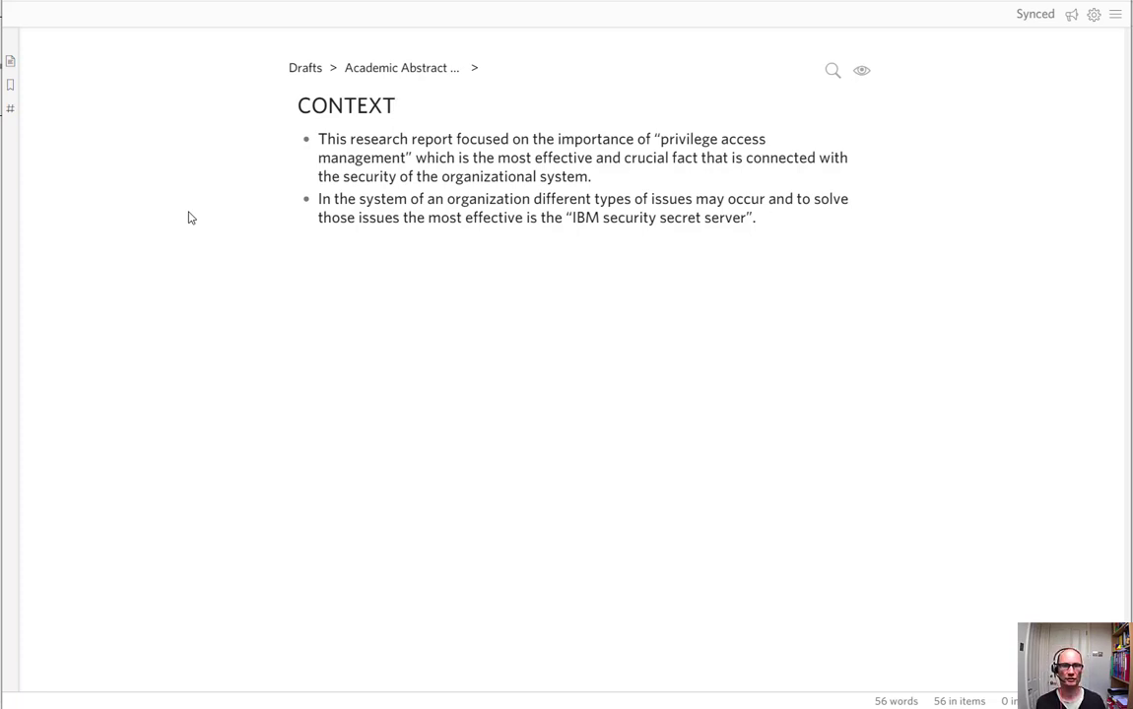
{"action": "double_click", "coordinate": [382, 140]}
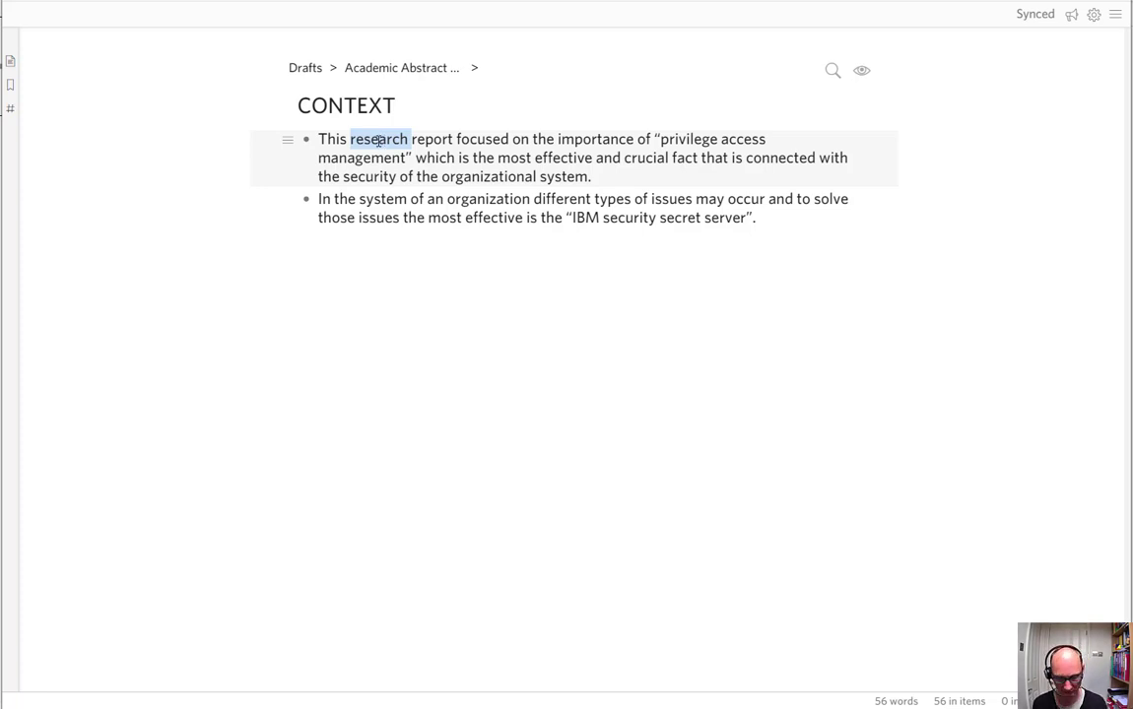
{"action": "type", "text": "thesis"}
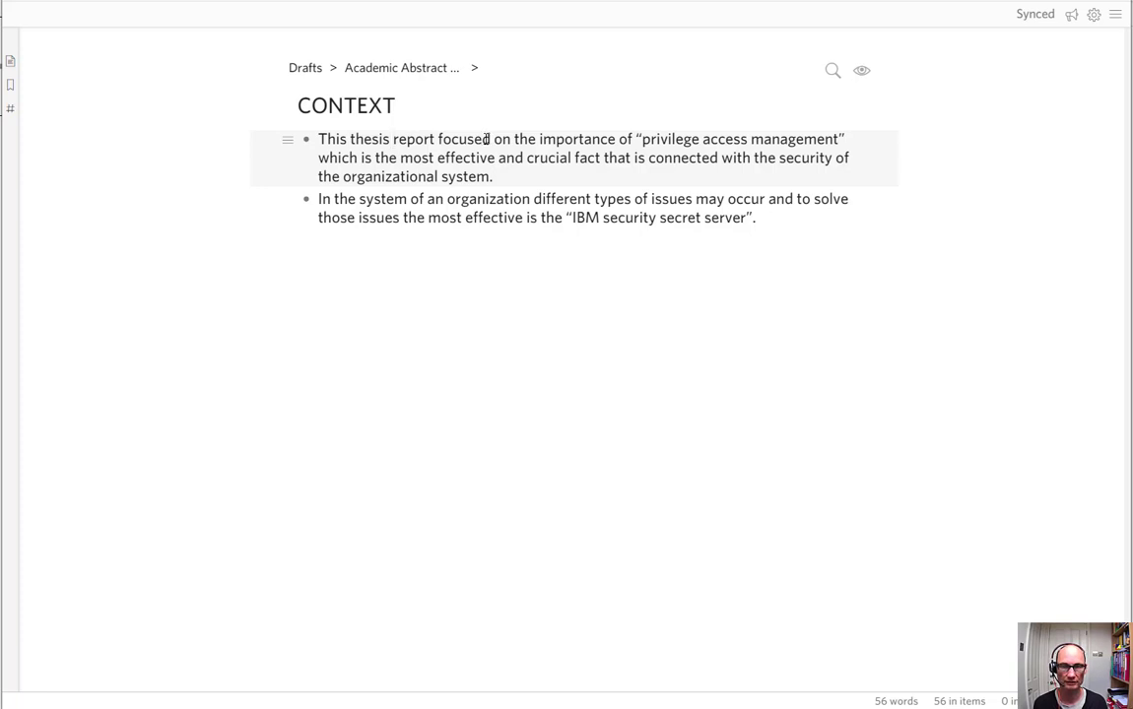
{"action": "left_click", "coordinate": [490, 139]}
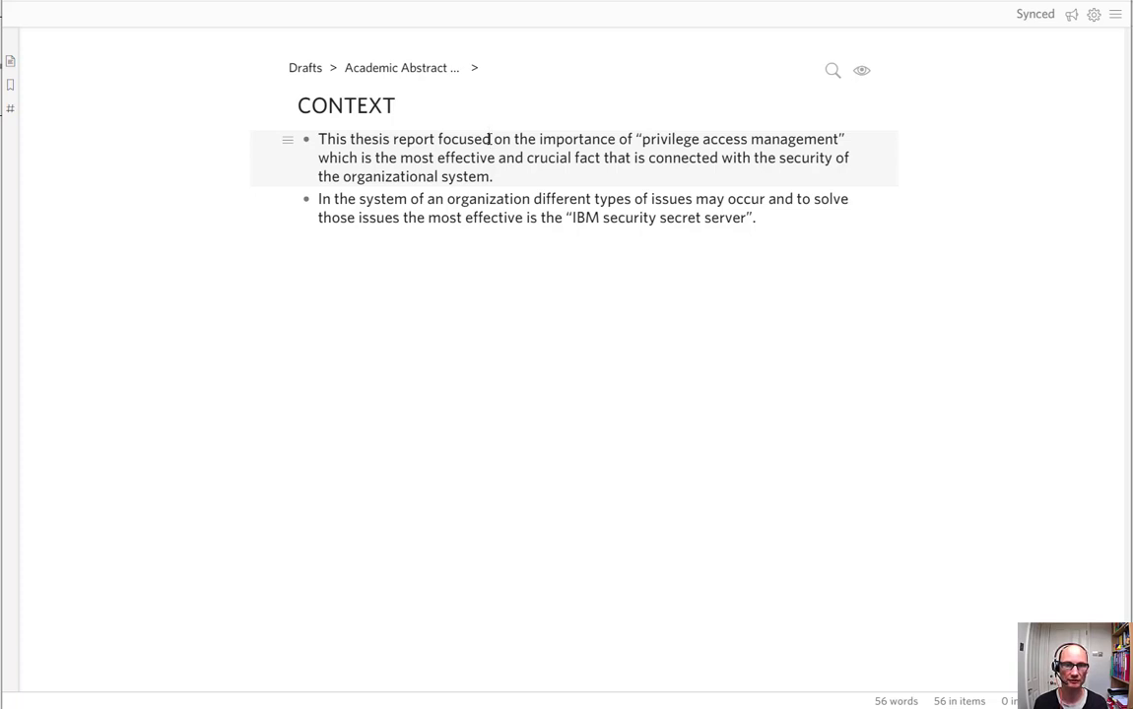
{"action": "key", "text": "BackSpace"}
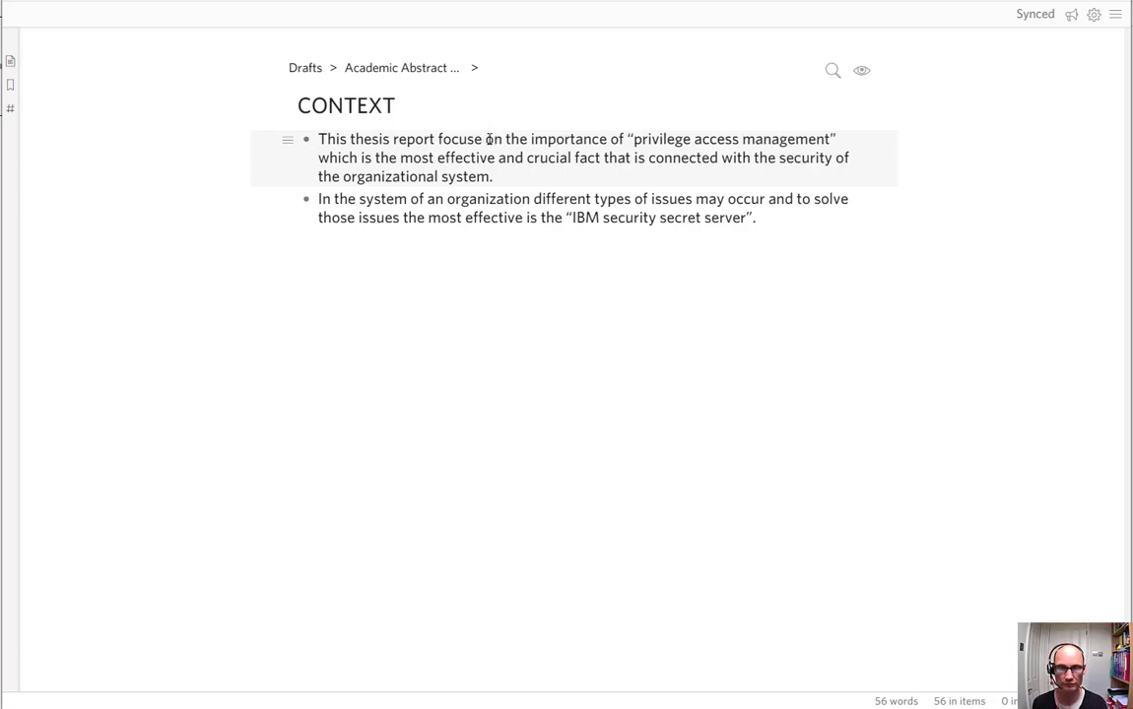
{"action": "type", "text": "s"}
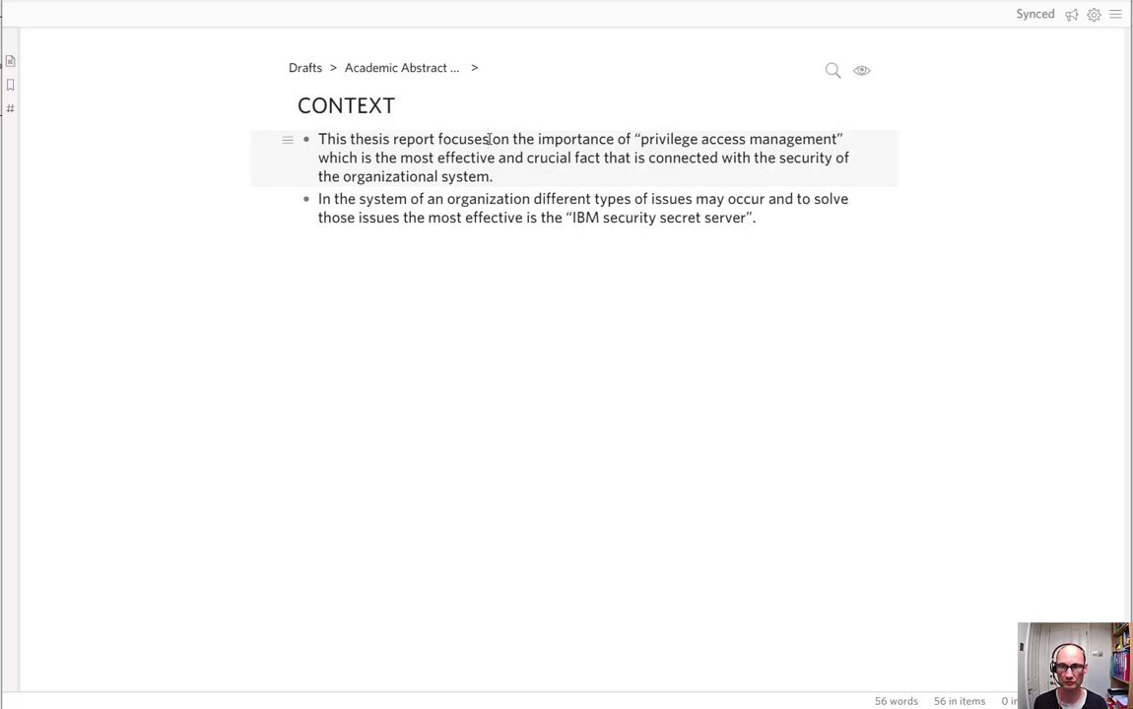
Split the first CONTEXT sentence before "which is", remove the quotation marks around "privilege access management" and end it with a full stop.
{"action": "left_click", "coordinate": [846, 135]}
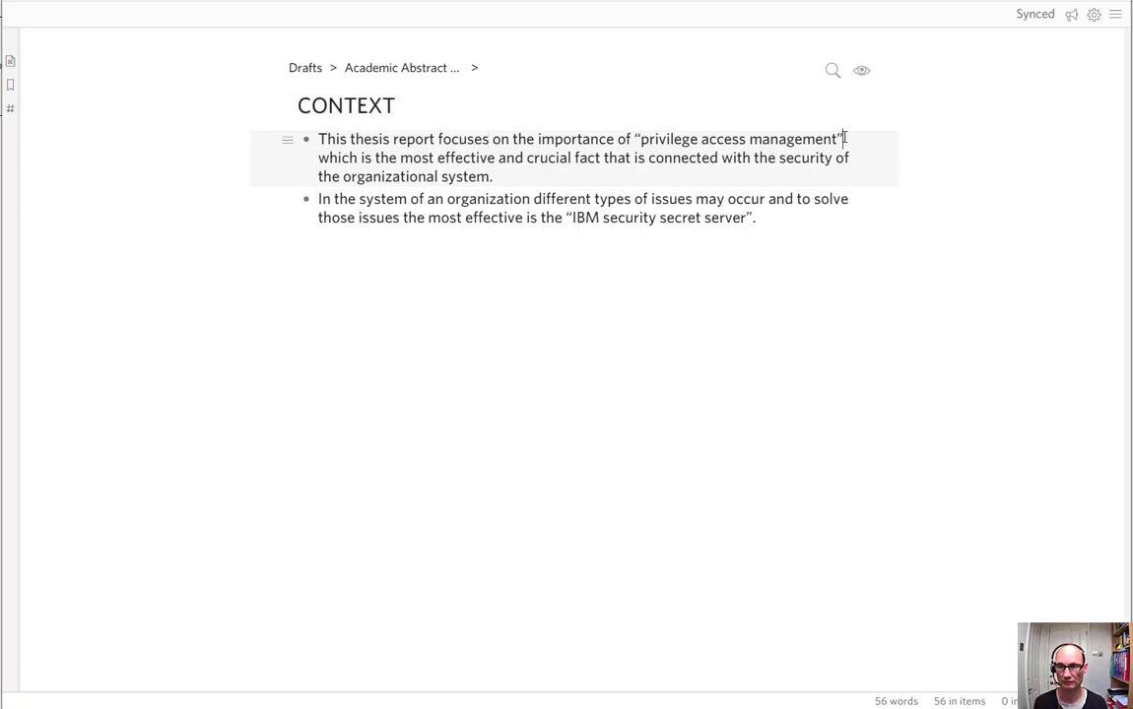
{"action": "key", "text": "Return"}
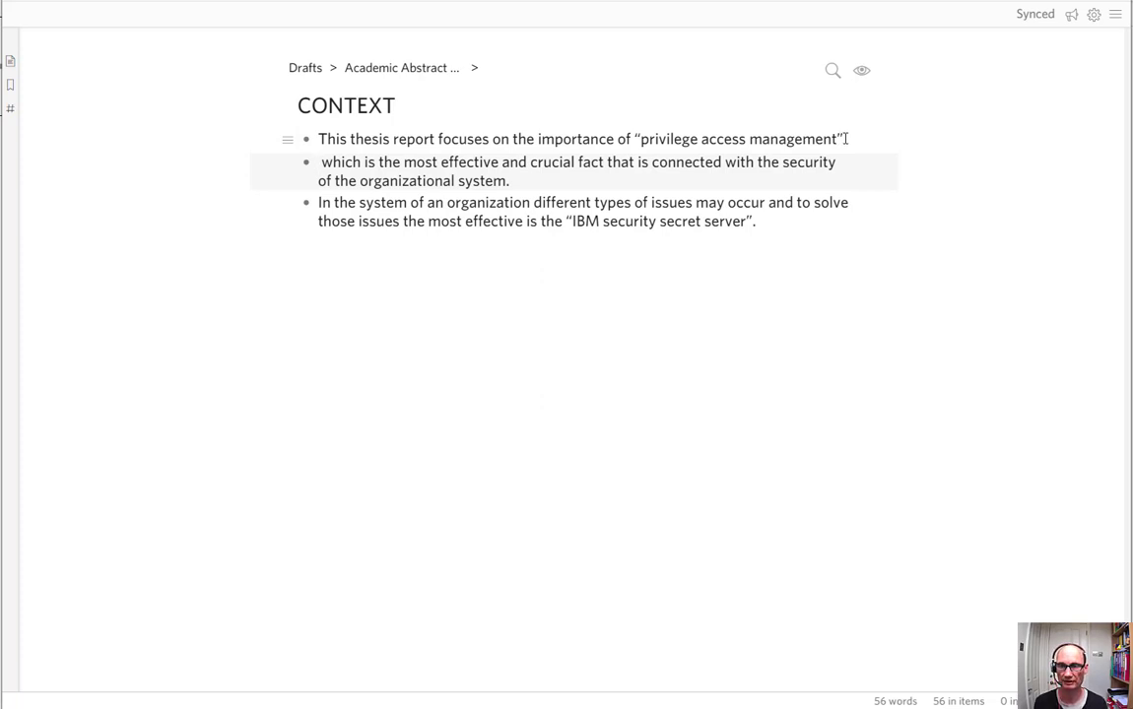
{"action": "left_click", "coordinate": [845, 138]}
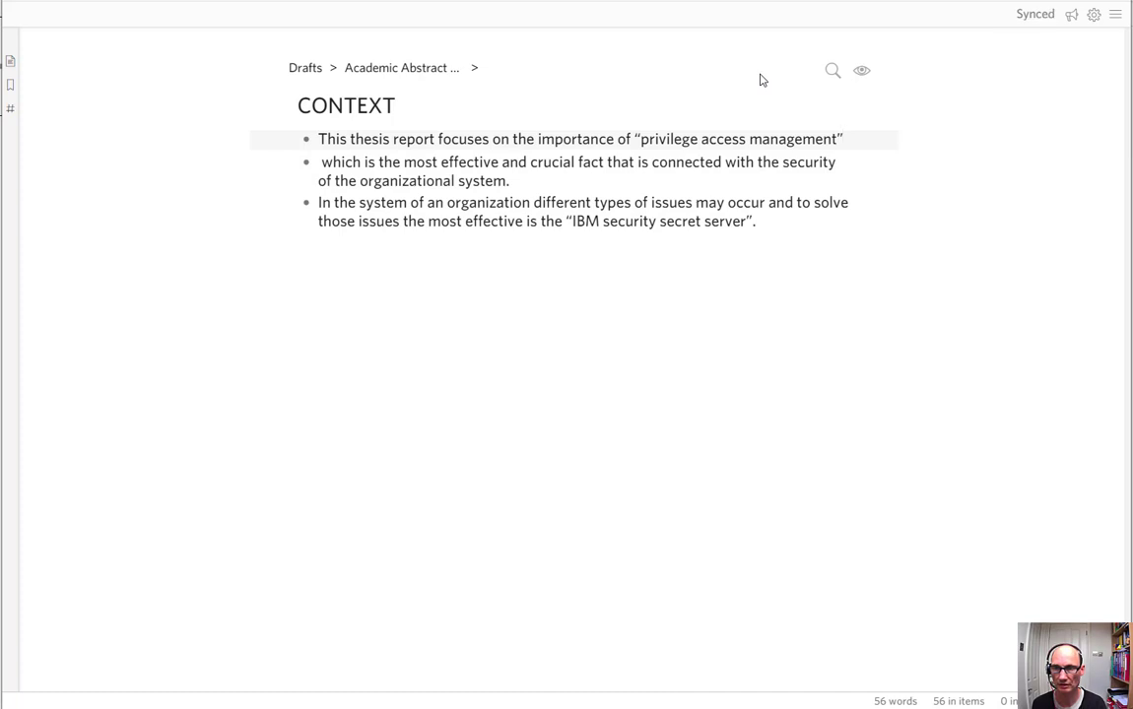
{"action": "key", "text": "BackSpace"}
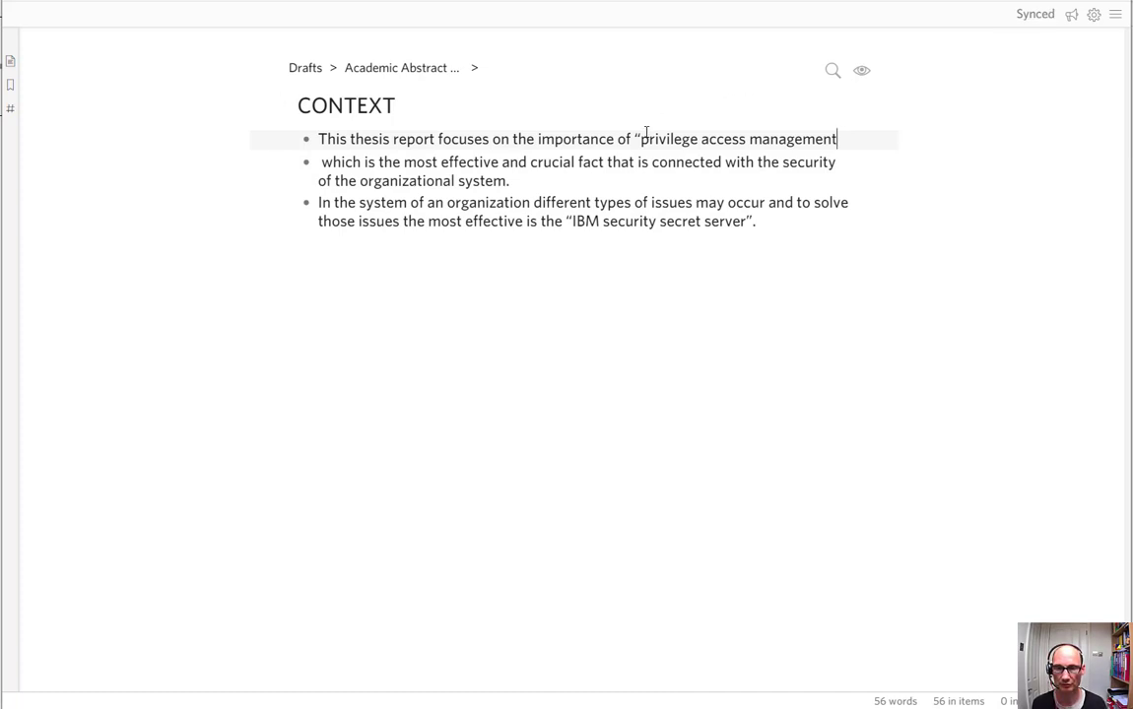
{"action": "left_click", "coordinate": [639, 139]}
{"action": "key", "text": "BackSpace"}
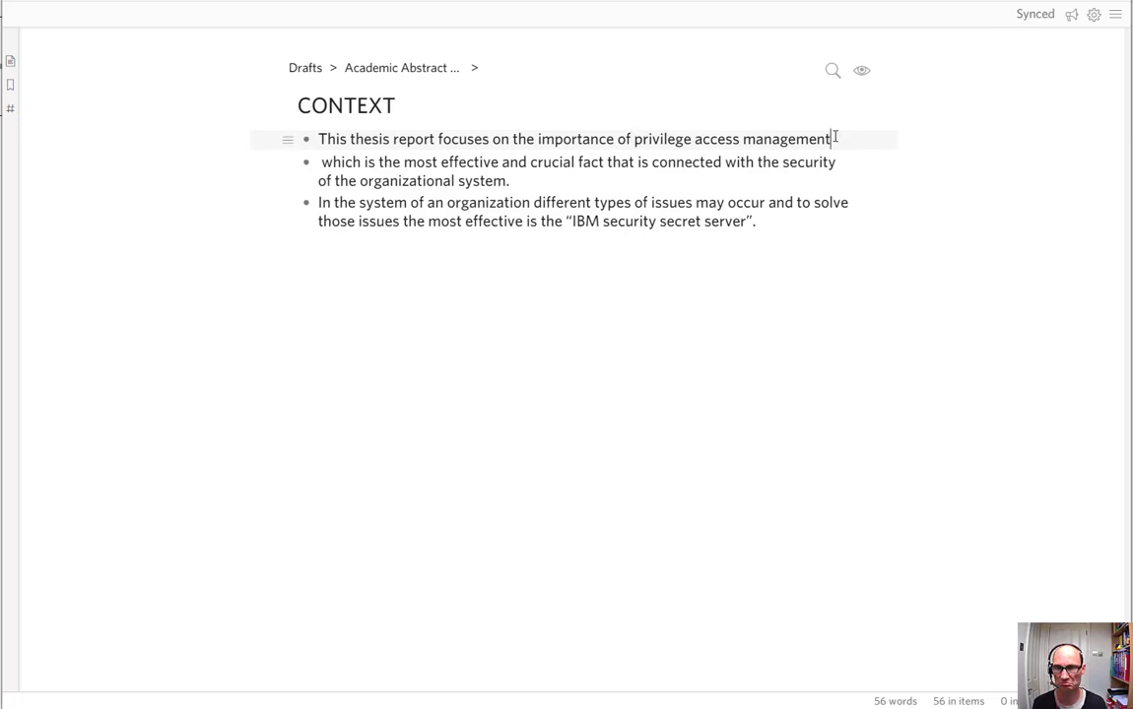
{"action": "type", "text": "."}
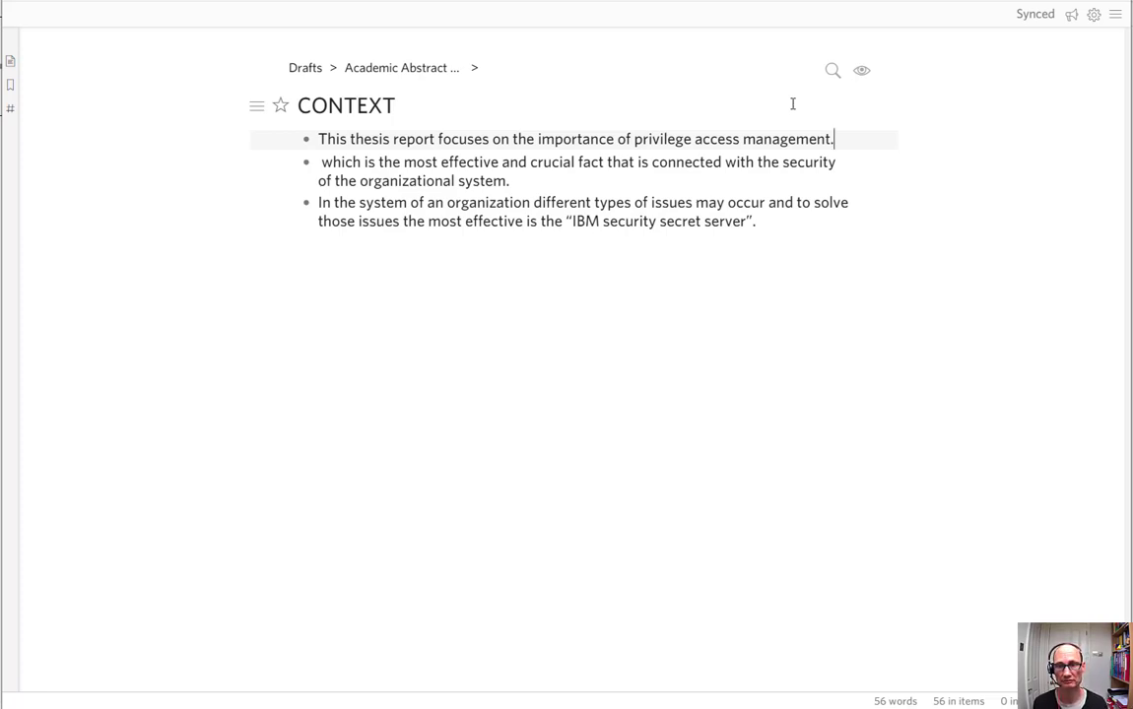
Italicize the phrase "privilege access management" in the first CONTEXT bullet.
{"action": "left_click_drag", "start_coordinate": [635, 140], "coordinate": [833, 139]}
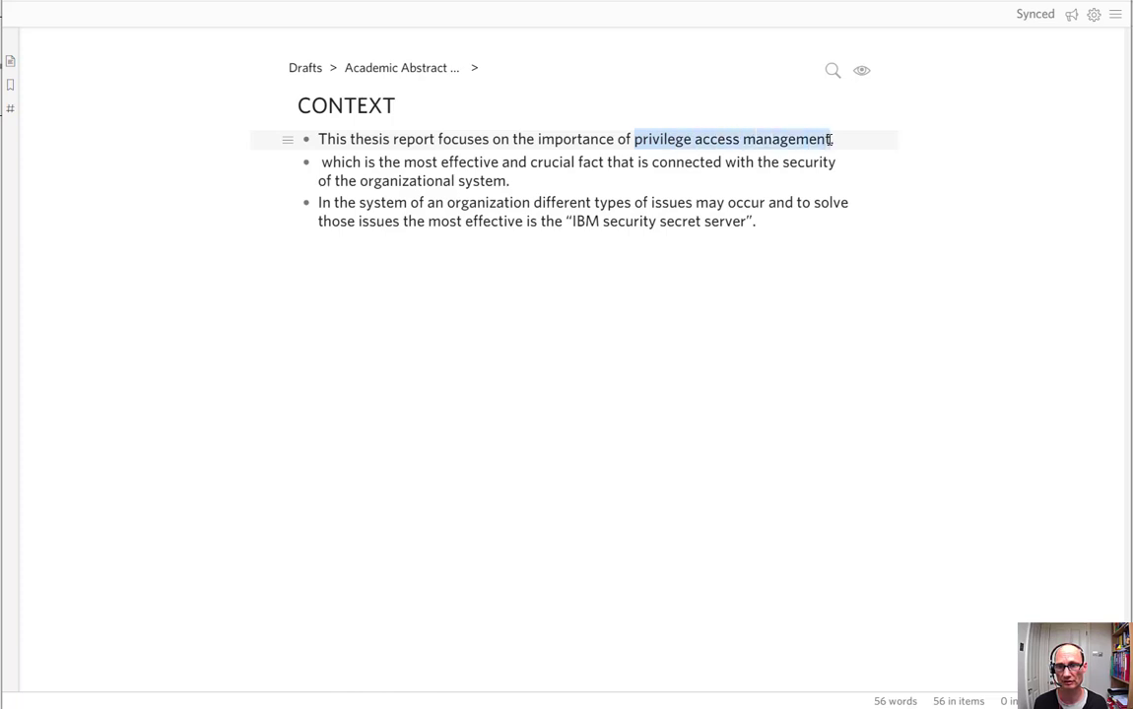
{"action": "key", "text": "ctrl+i"}
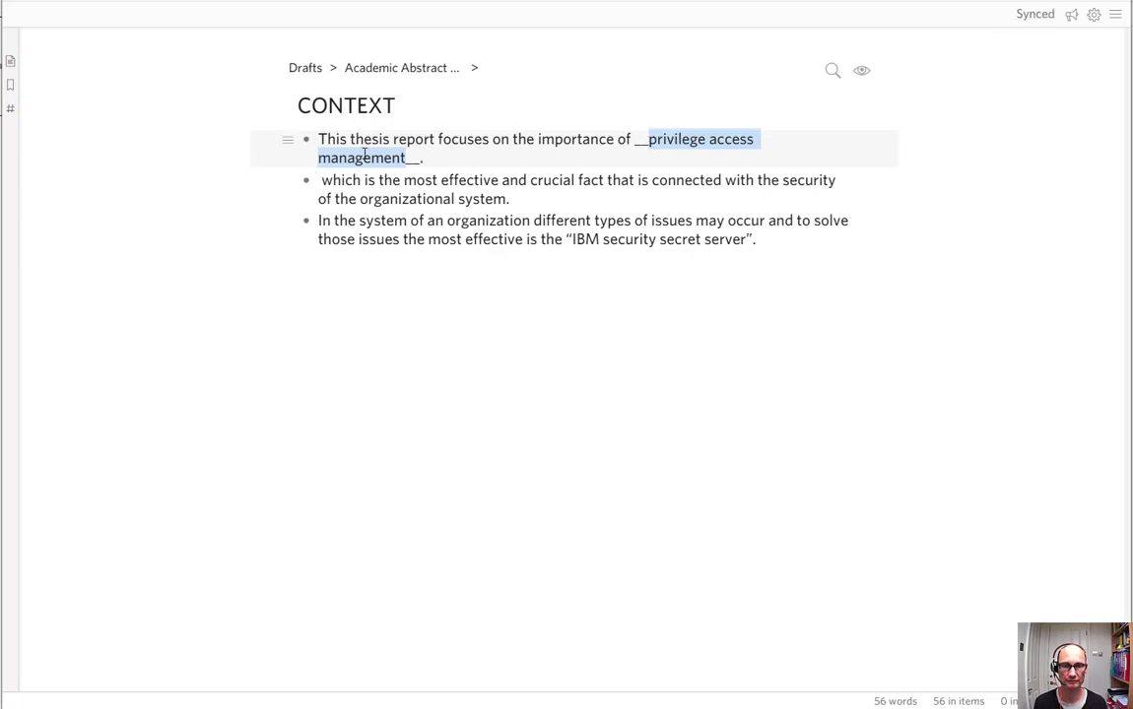
{"action": "left_click", "coordinate": [163, 165]}
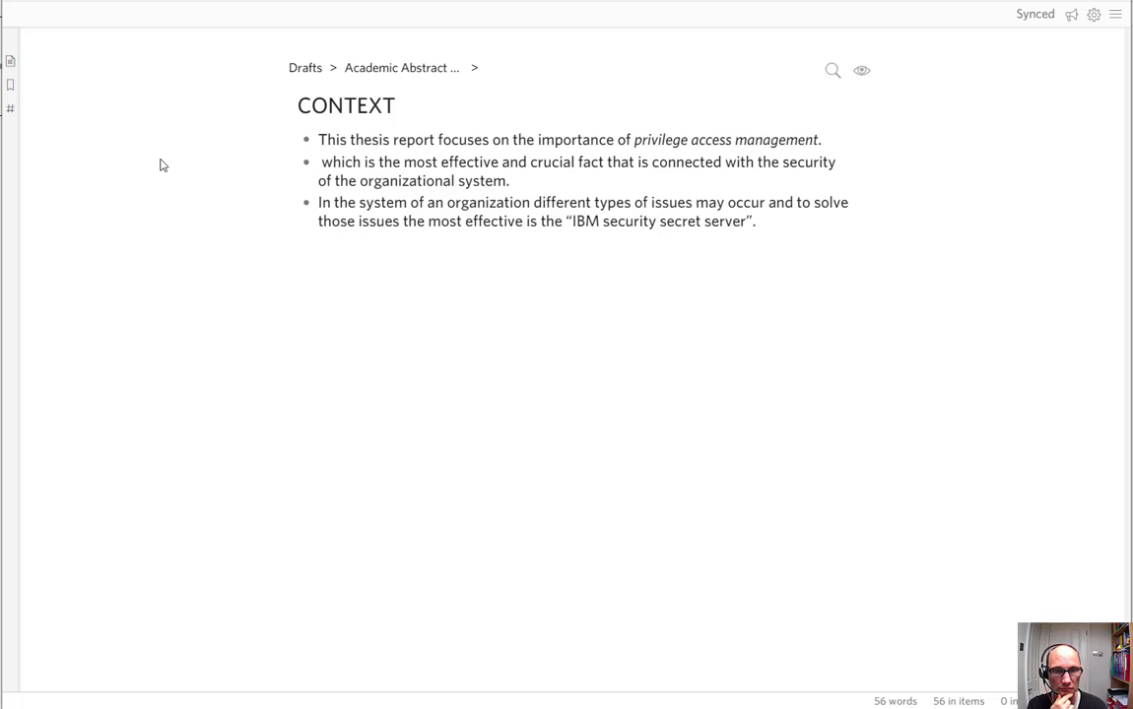
Delete the word "report" after "This thesis" in the first CONTEXT bullet.
{"action": "double_click", "coordinate": [413, 139]}
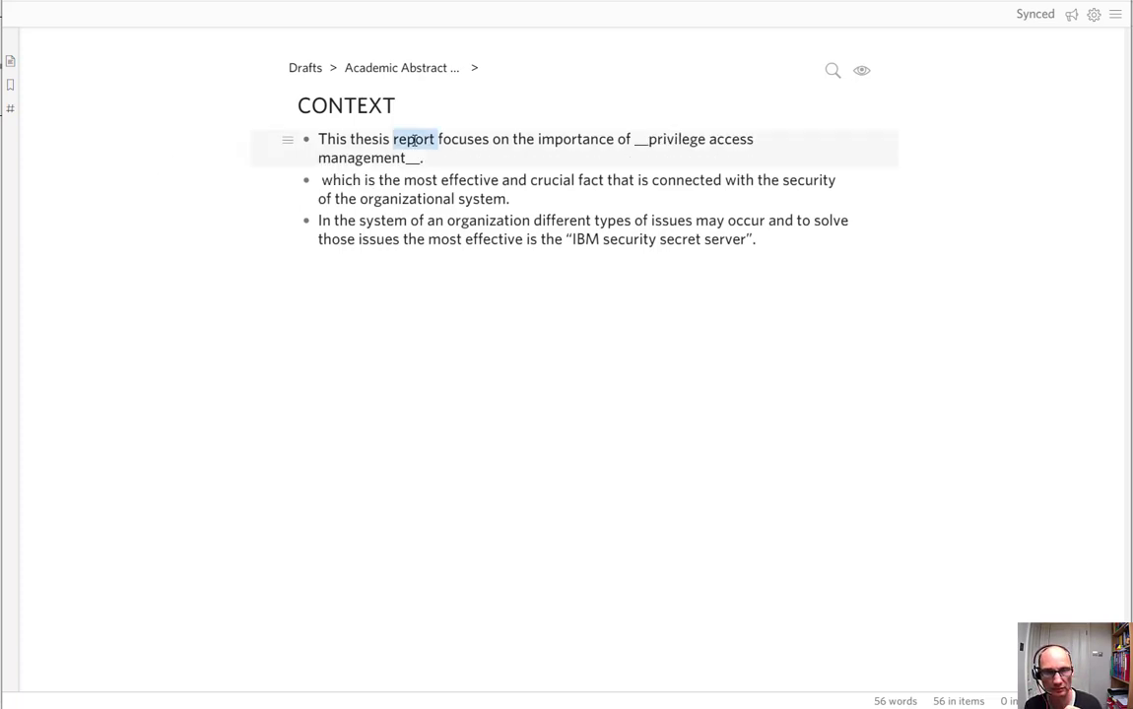
{"action": "key", "text": "BackSpace"}
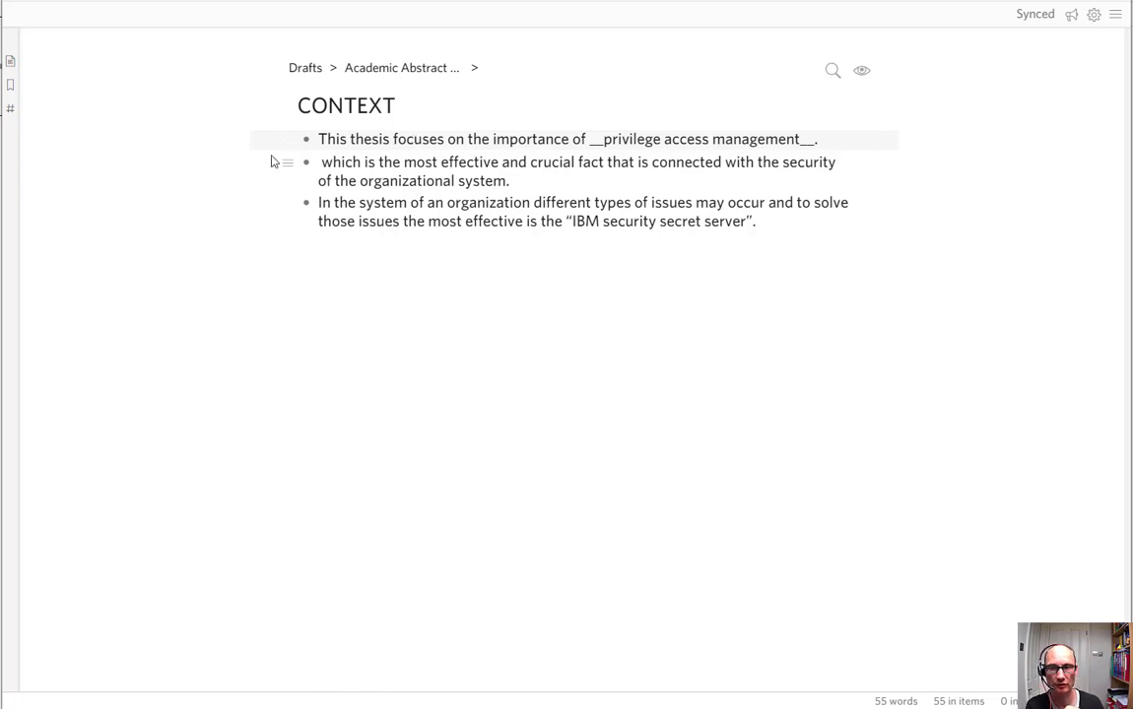
{"action": "left_click", "coordinate": [121, 158]}
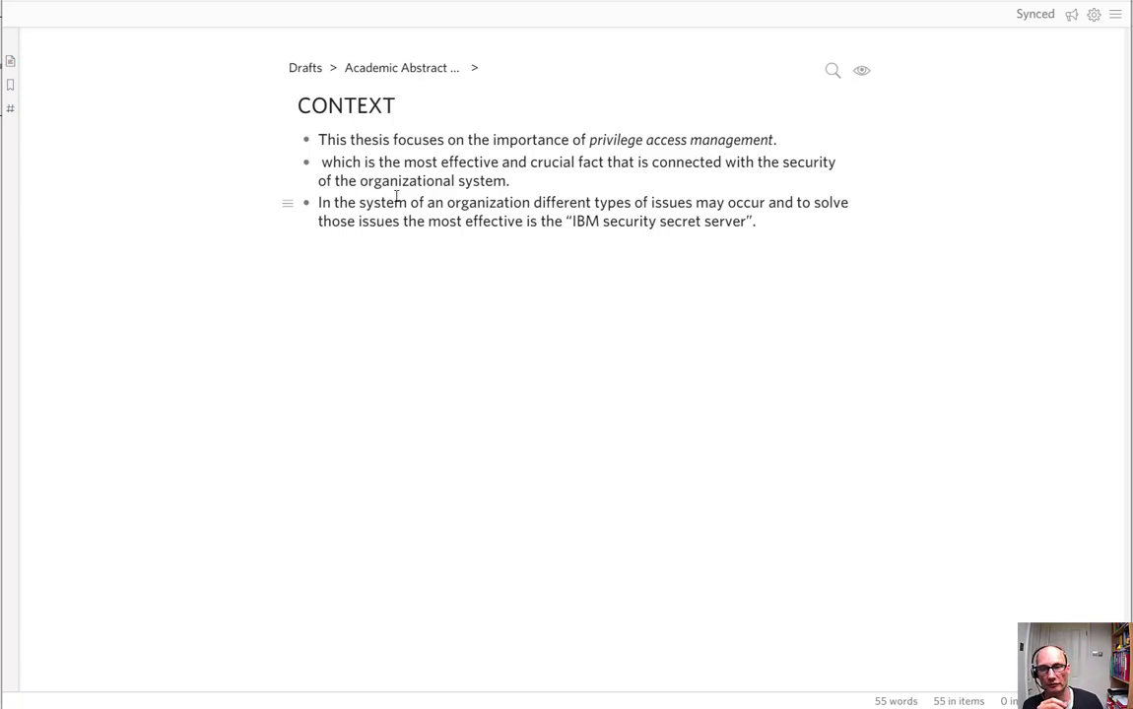
Replace the full stop after "privilege access management" in the first CONTEXT bullet with ", which".
{"action": "left_click", "coordinate": [778, 139]}
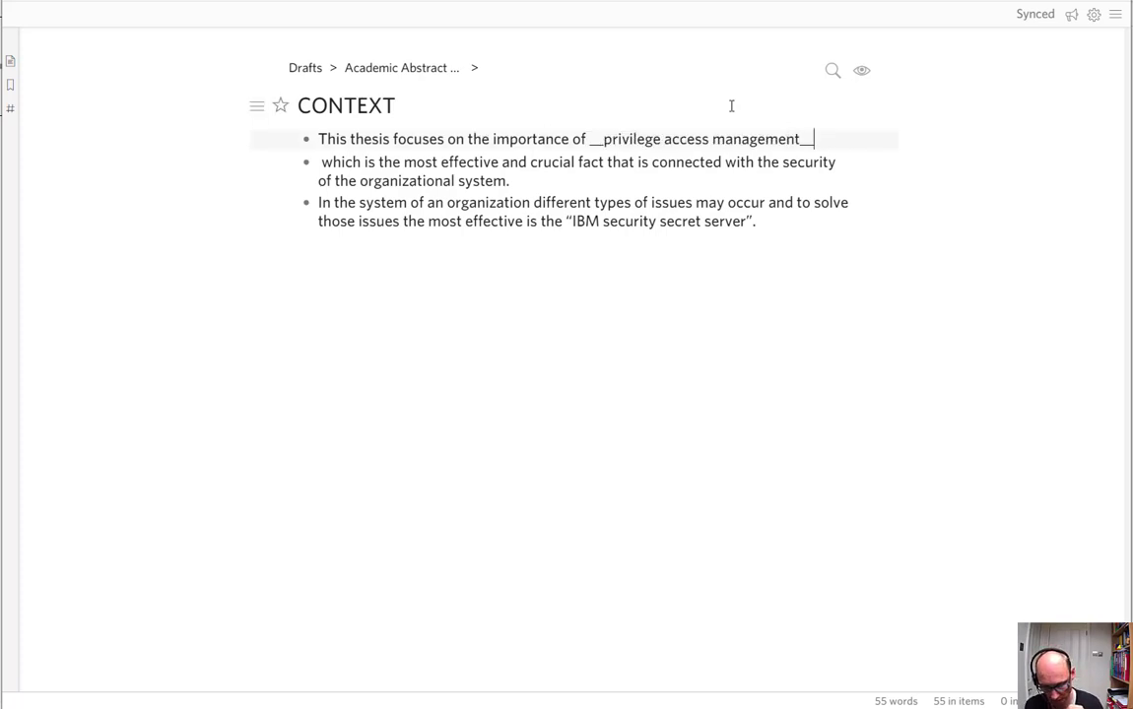
{"action": "type", "text": ","}
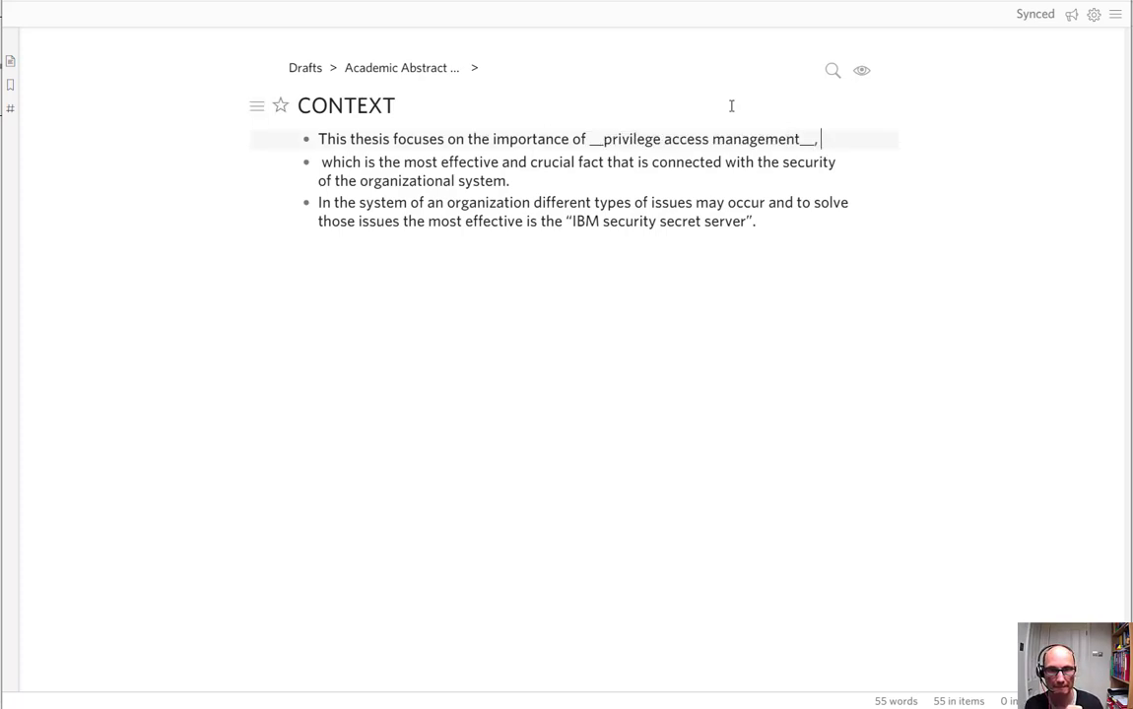
{"action": "type", "text": " which"}
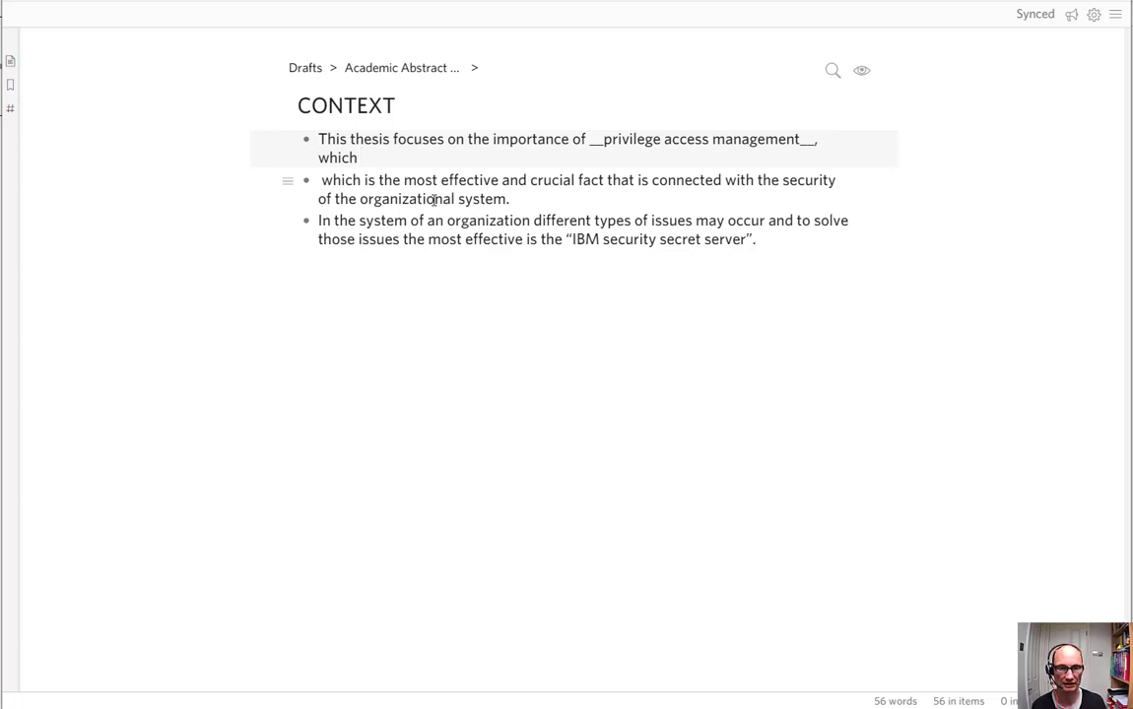
Change the spelling of "organizational" to "organisational" in the second CONTEXT bullet.
{"action": "left_click", "coordinate": [413, 195]}
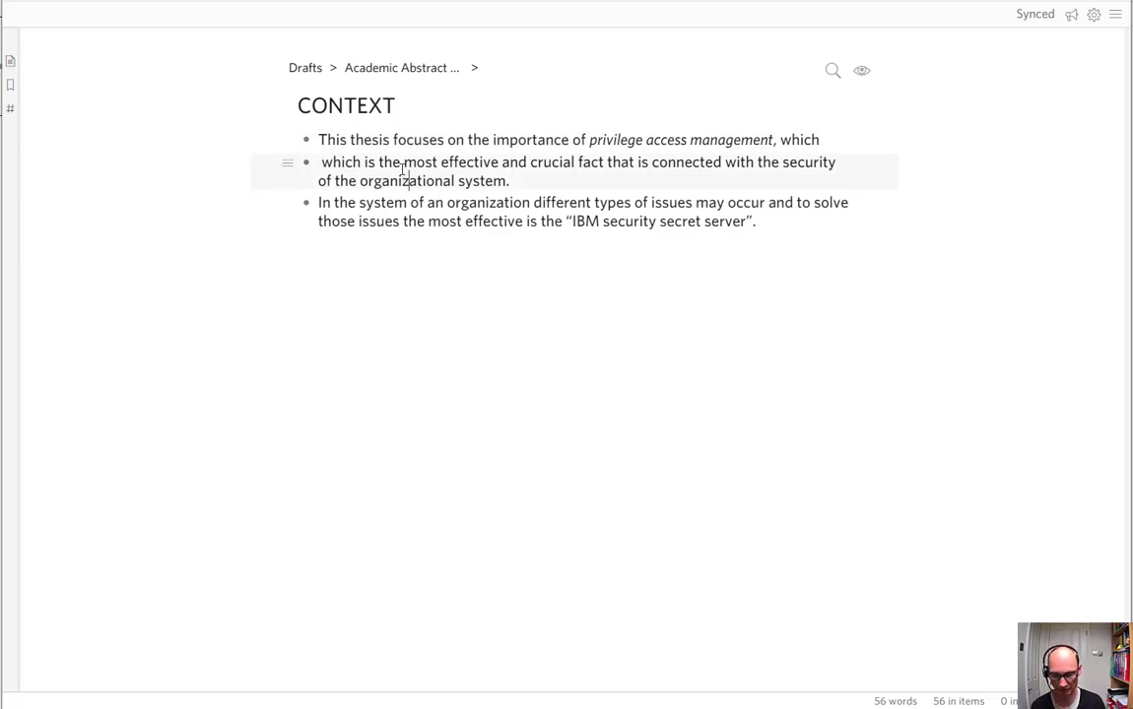
{"action": "key", "text": "BackSpace"}
{"action": "type", "text": "s"}
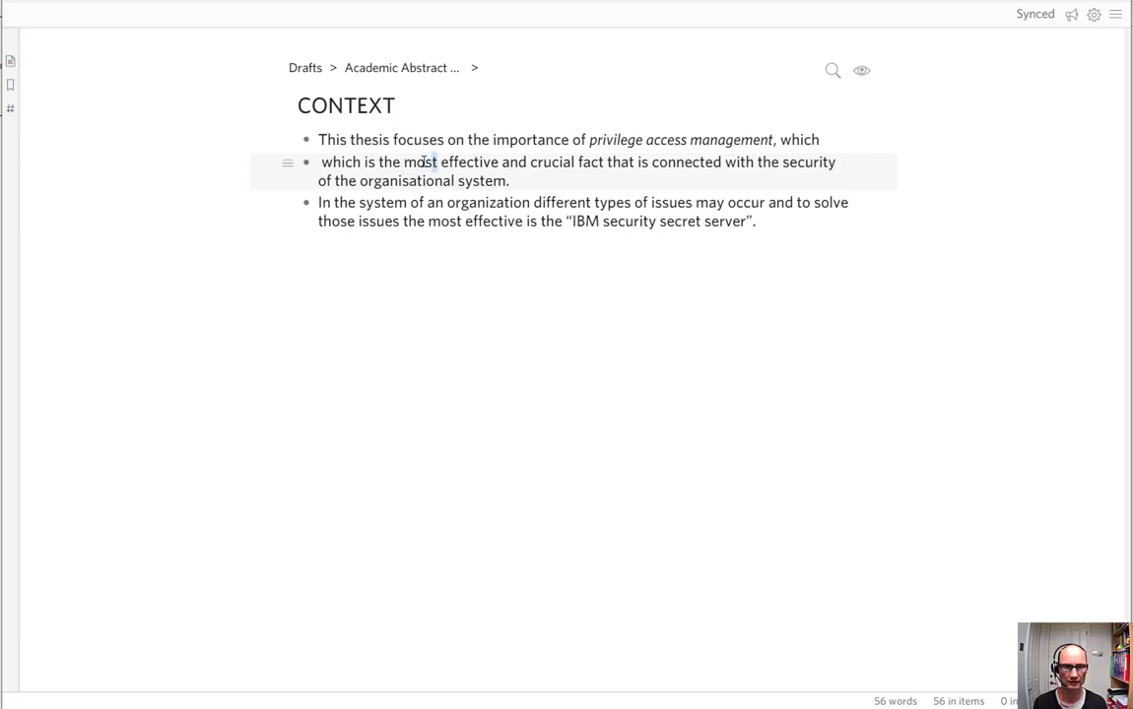
Delete "which is the most effective and" from the second bullet and merge it into the first, reading "which is a crucial fact".
{"action": "left_click_drag", "start_coordinate": [437, 162], "coordinate": [387, 161]}
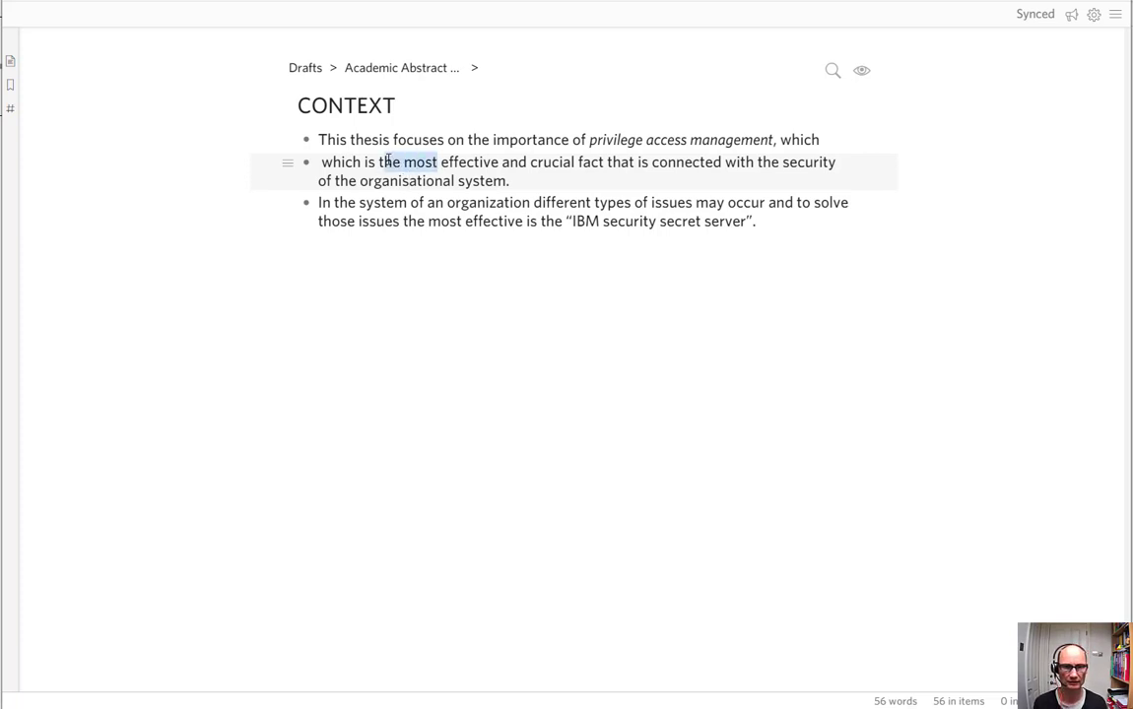
{"action": "double_click", "coordinate": [514, 162]}
{"action": "left_click_drag", "start_coordinate": [528, 162], "coordinate": [323, 166]}
{"action": "key", "text": "BackSpace"}
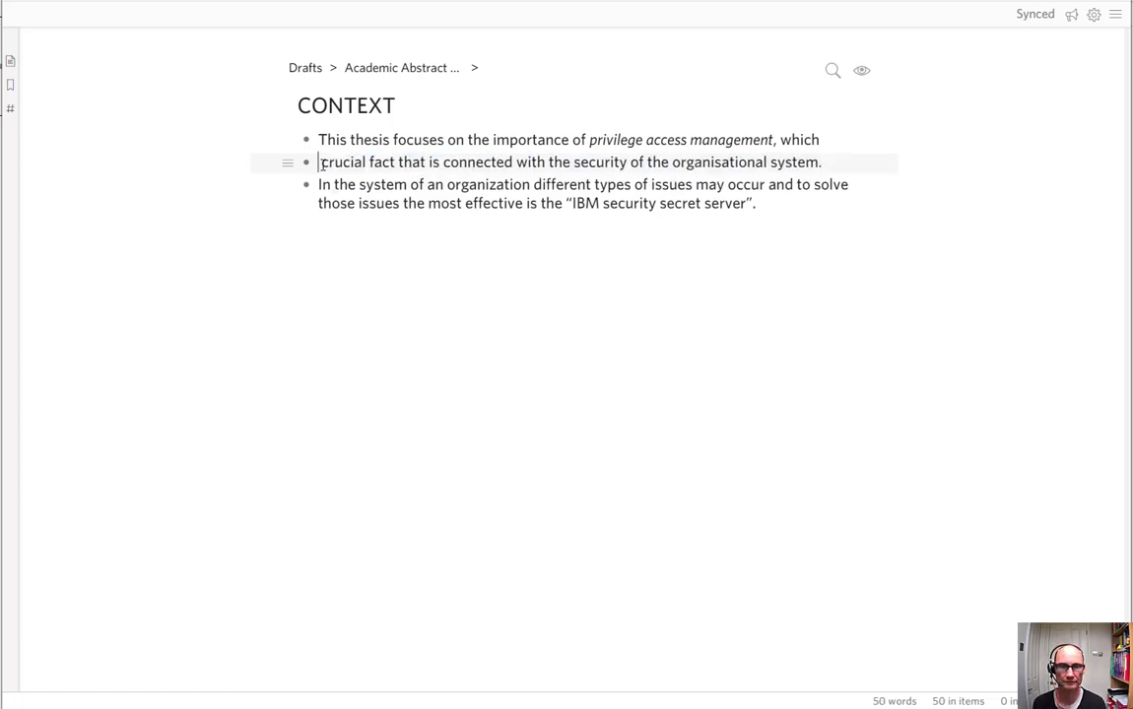
{"action": "key", "text": "BackSpace"}
{"action": "type", "text": "which "}
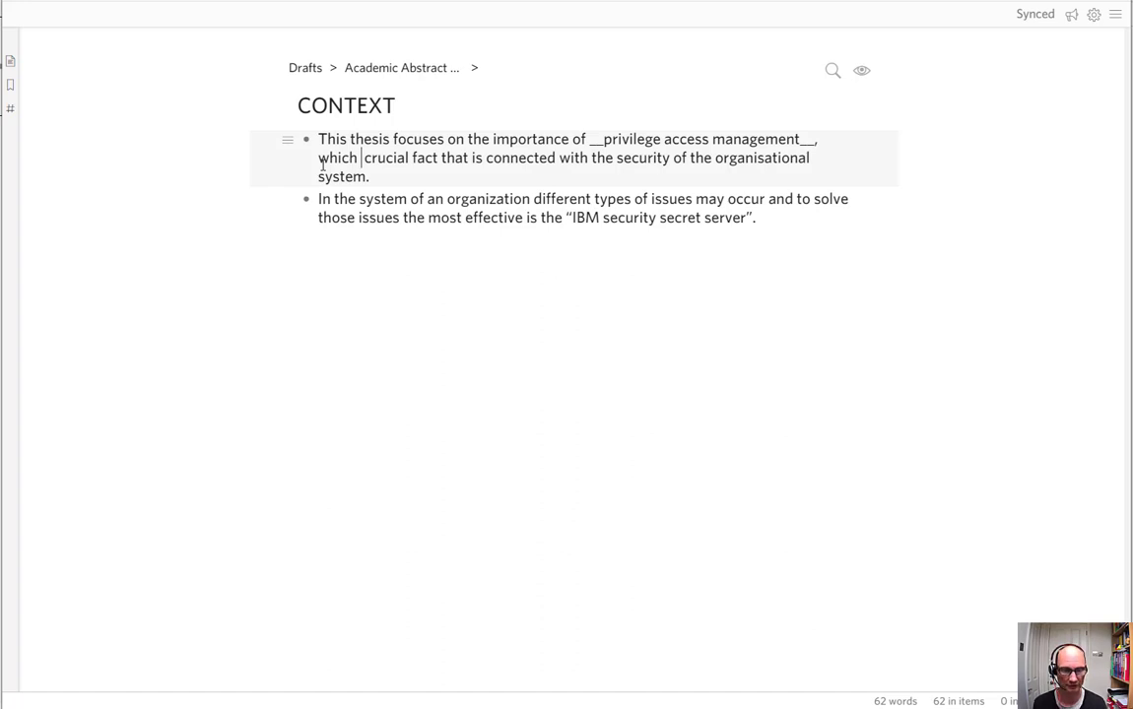
{"action": "type", "text": "is a"}
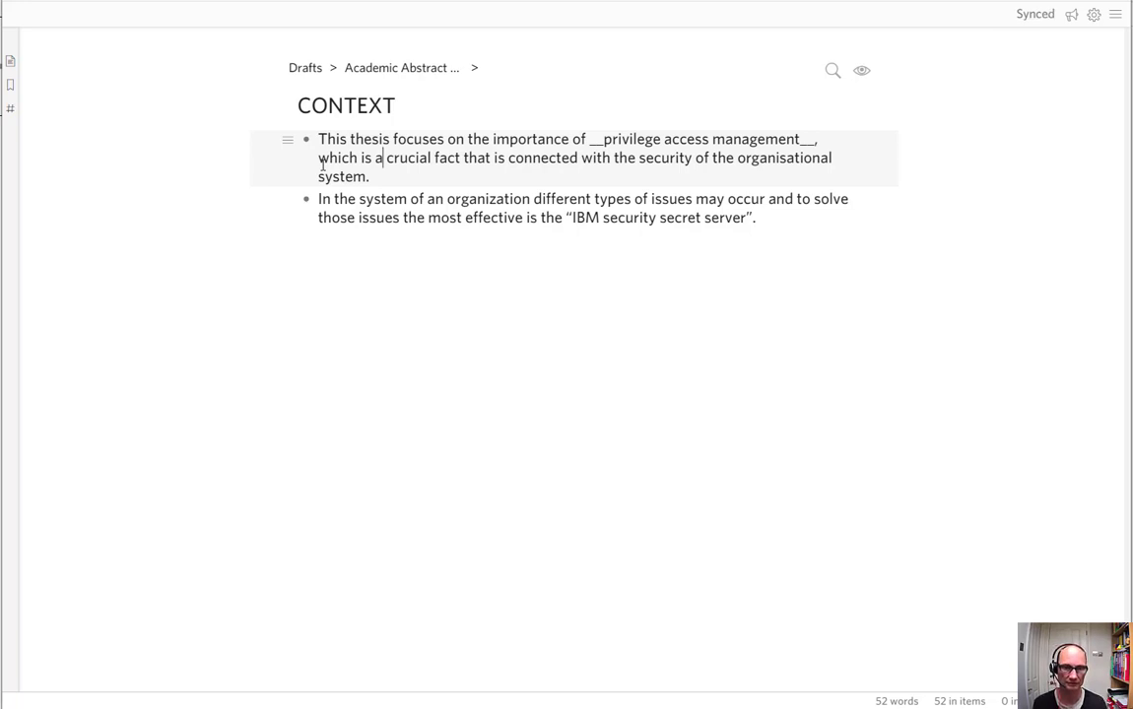
Replace "fact that is connected with the" after "crucial" with "aspect" in the first CONTEXT bullet.
{"action": "left_click", "coordinate": [434, 158]}
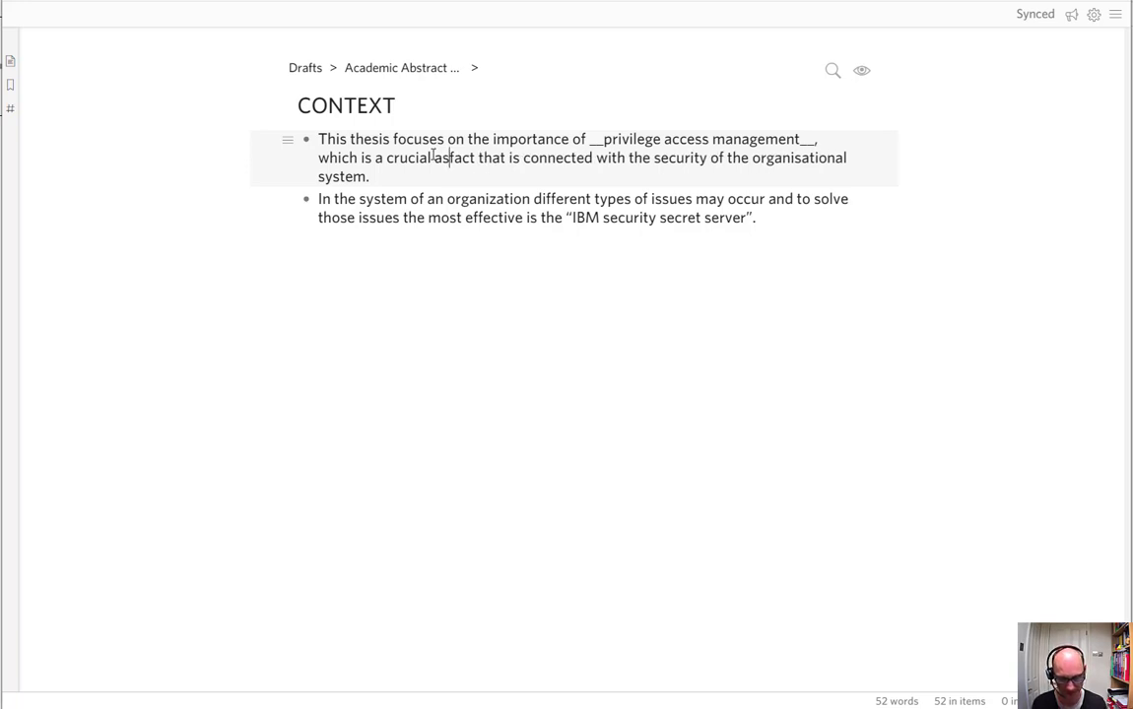
{"action": "type", "text": "aspect"}
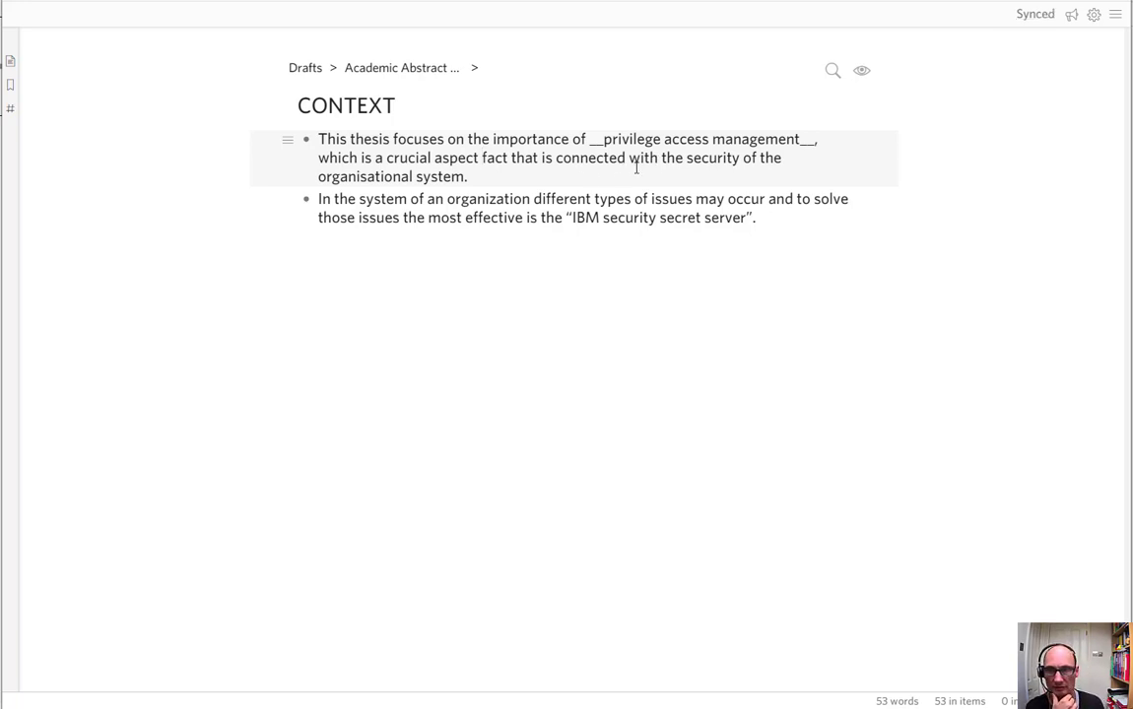
{"action": "left_click_drag", "start_coordinate": [682, 160], "coordinate": [483, 160]}
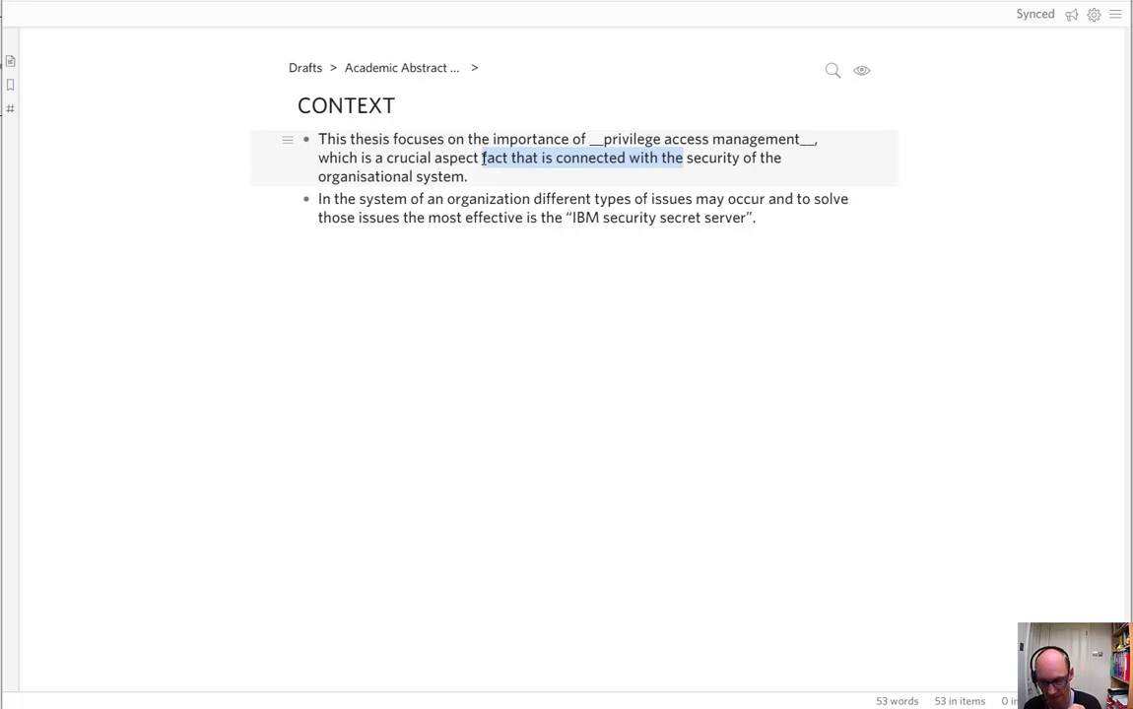
{"action": "key", "text": "BackSpace"}
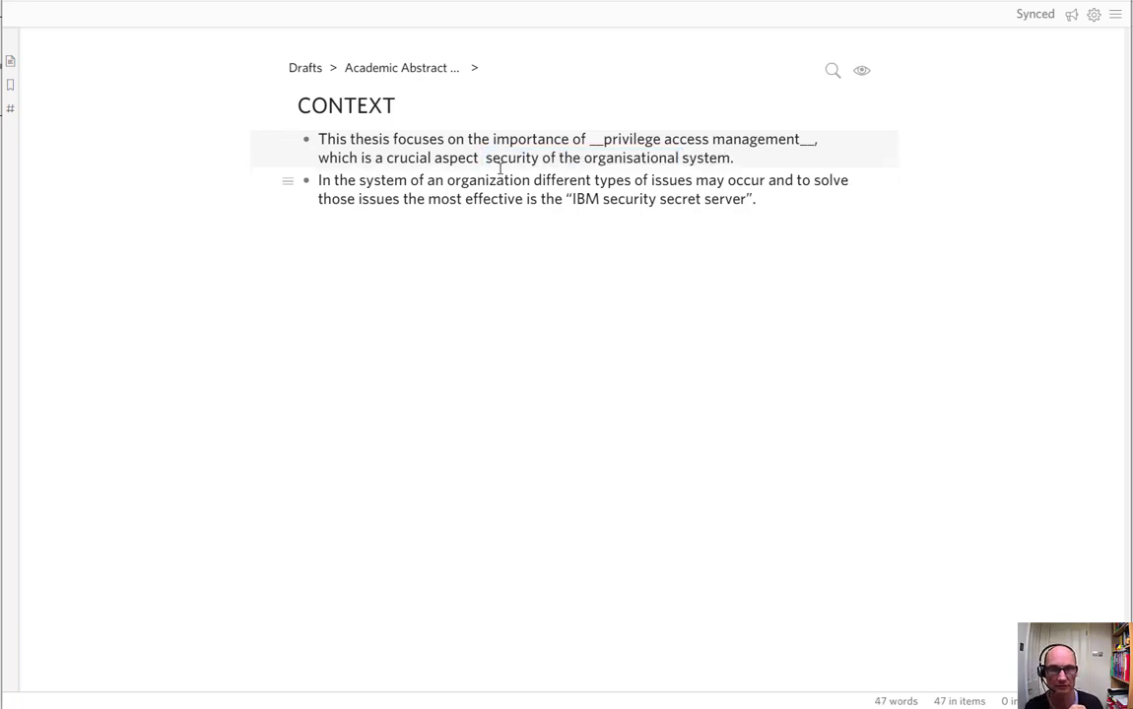
Move "security" in front of "aspect" and tidy the spacing so the phrase reads "crucial security aspect of".
{"action": "double_click", "coordinate": [505, 158]}
{"action": "left_click_drag", "start_coordinate": [490, 158], "coordinate": [437, 162]}
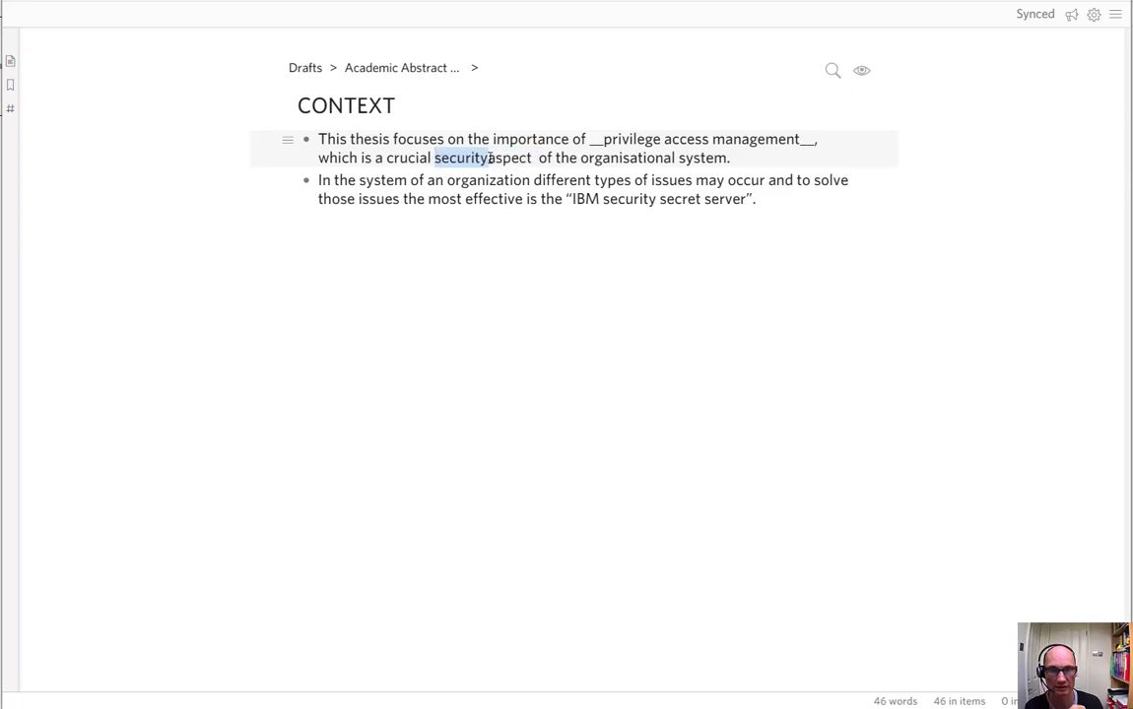
{"action": "left_click", "coordinate": [488, 157]}
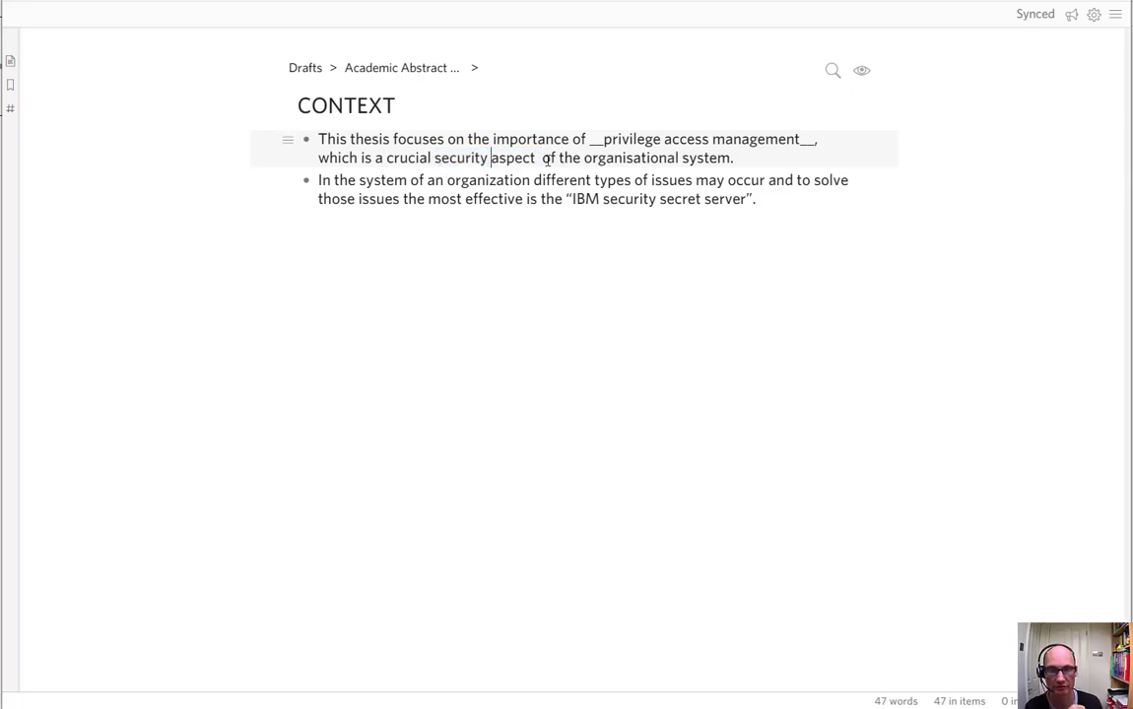
{"action": "left_click", "coordinate": [543, 158]}
{"action": "key", "text": "BackSpace"}
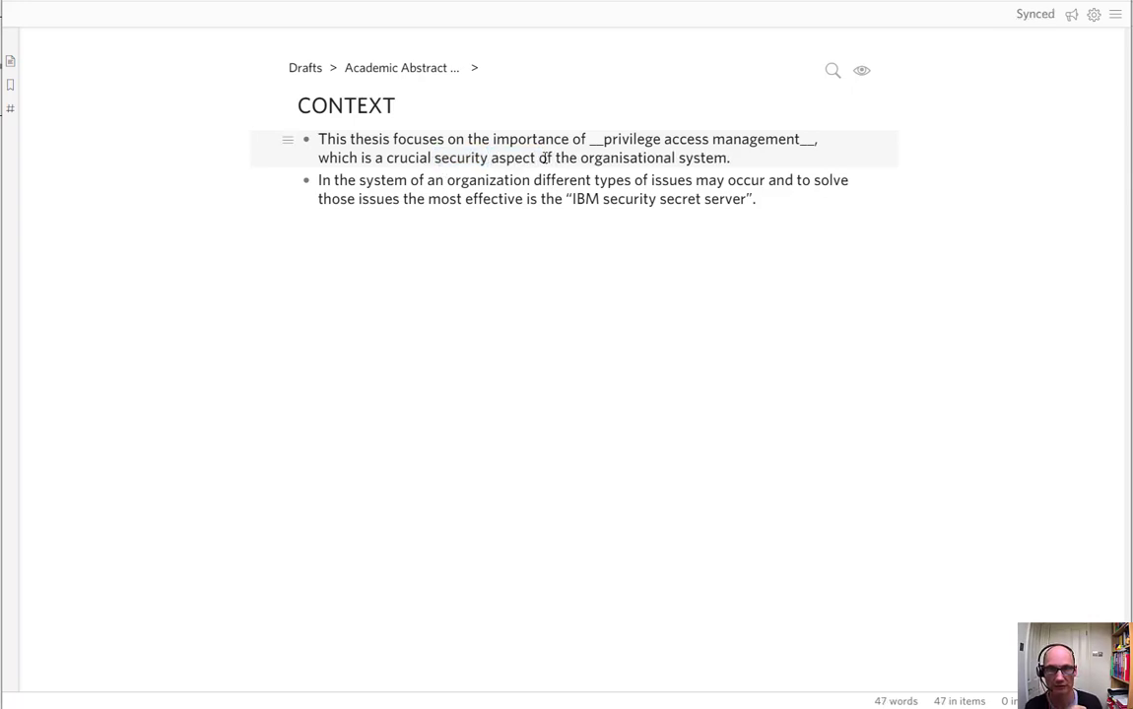
Replace "the" before "organisational system" with "most" and remove the full stop ending the first CONTEXT bullet.
{"action": "double_click", "coordinate": [565, 158]}
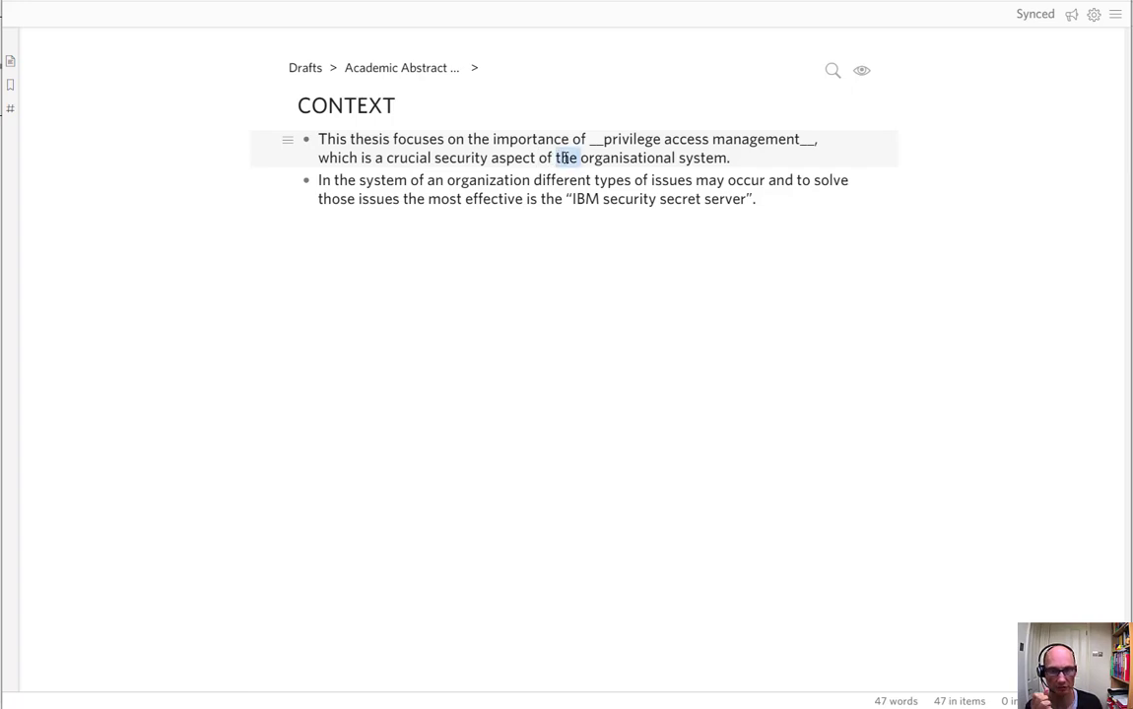
{"action": "type", "text": "any"}
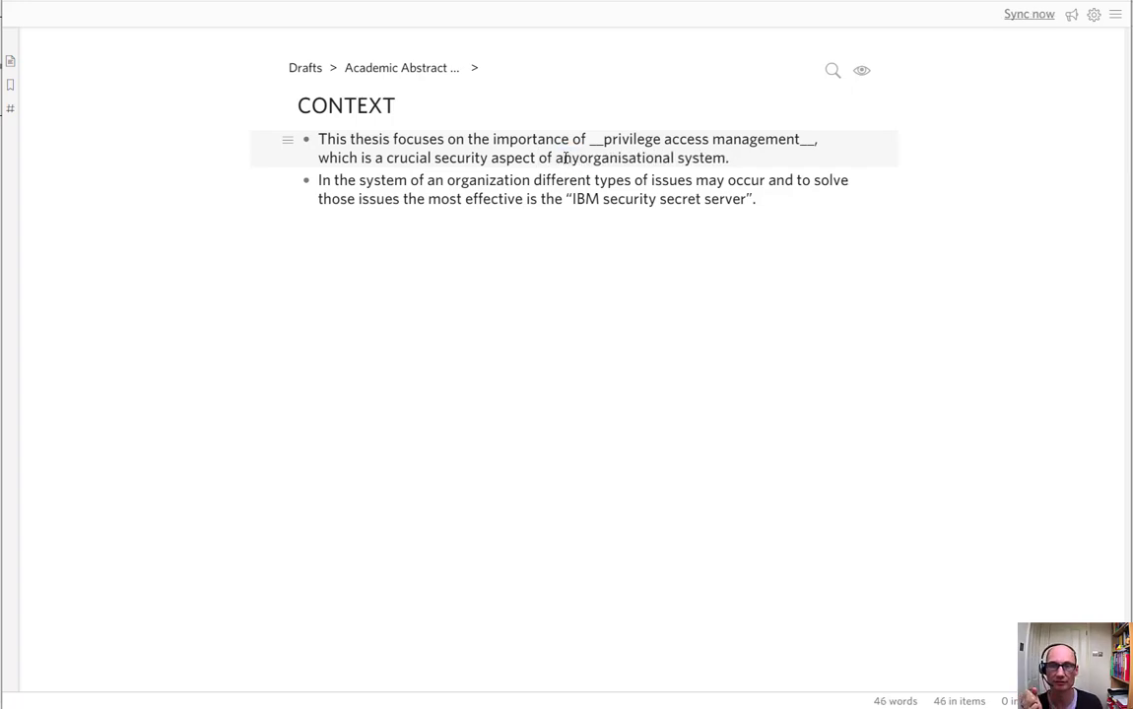
{"action": "key", "text": "BackSpace"}
{"action": "key", "text": "BackSpace"}
{"action": "key", "text": "BackSpace"}
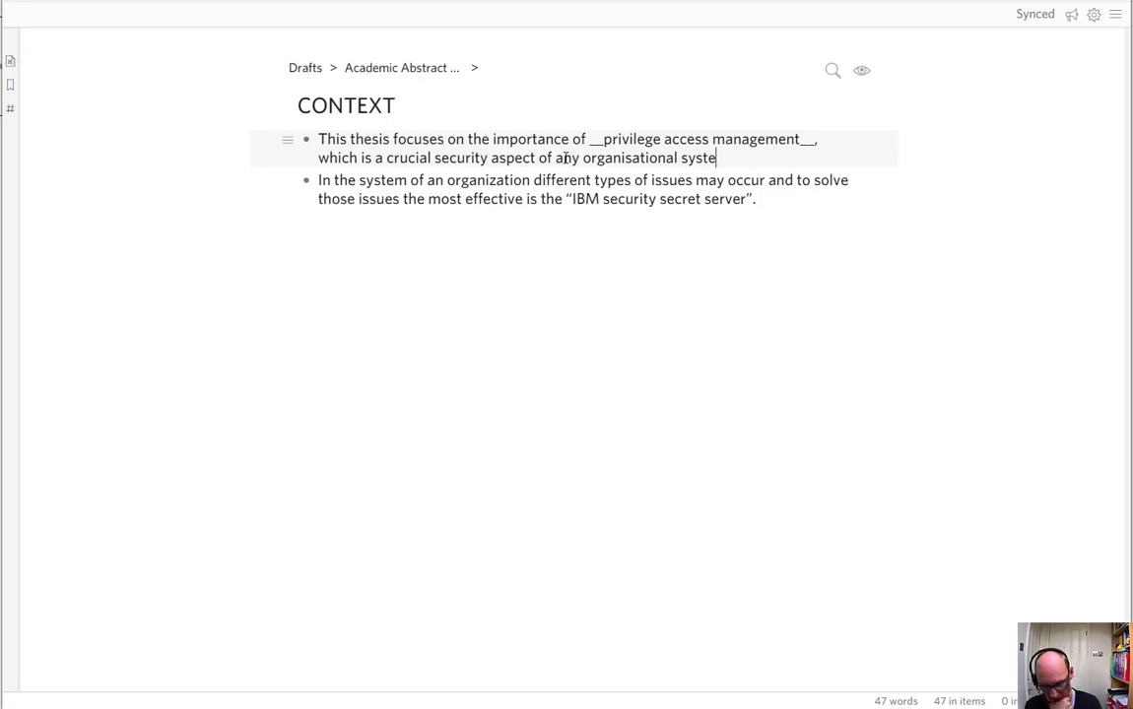
{"action": "type", "text": "m"}
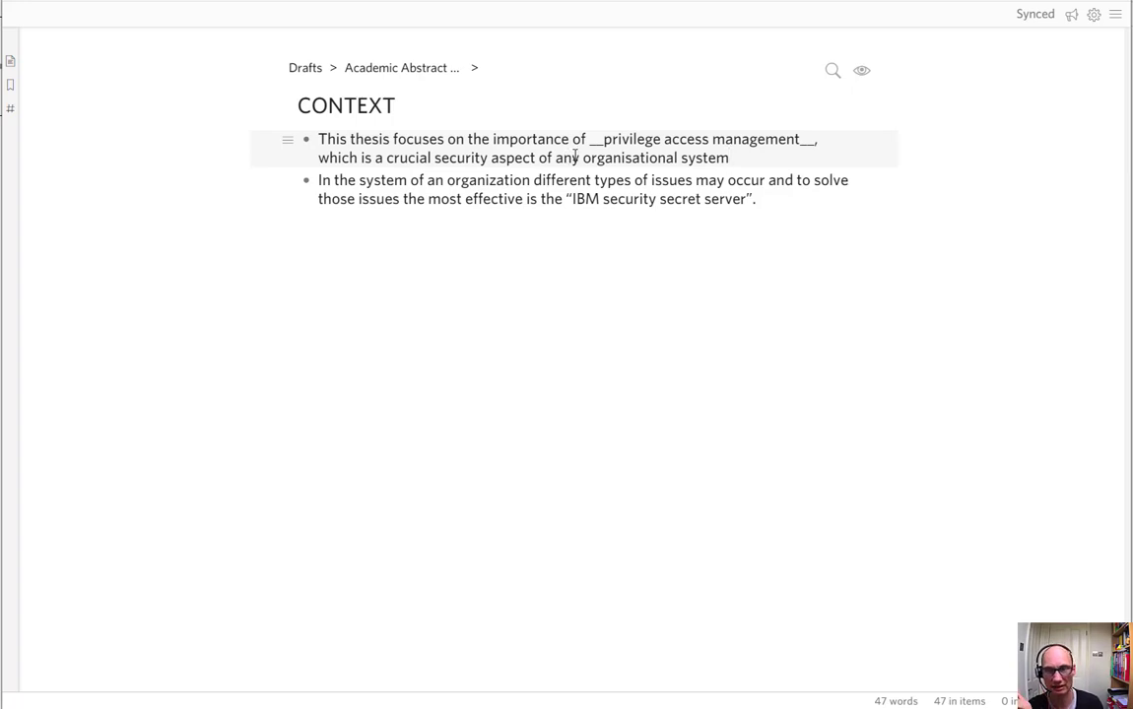
{"action": "double_click", "coordinate": [568, 160]}
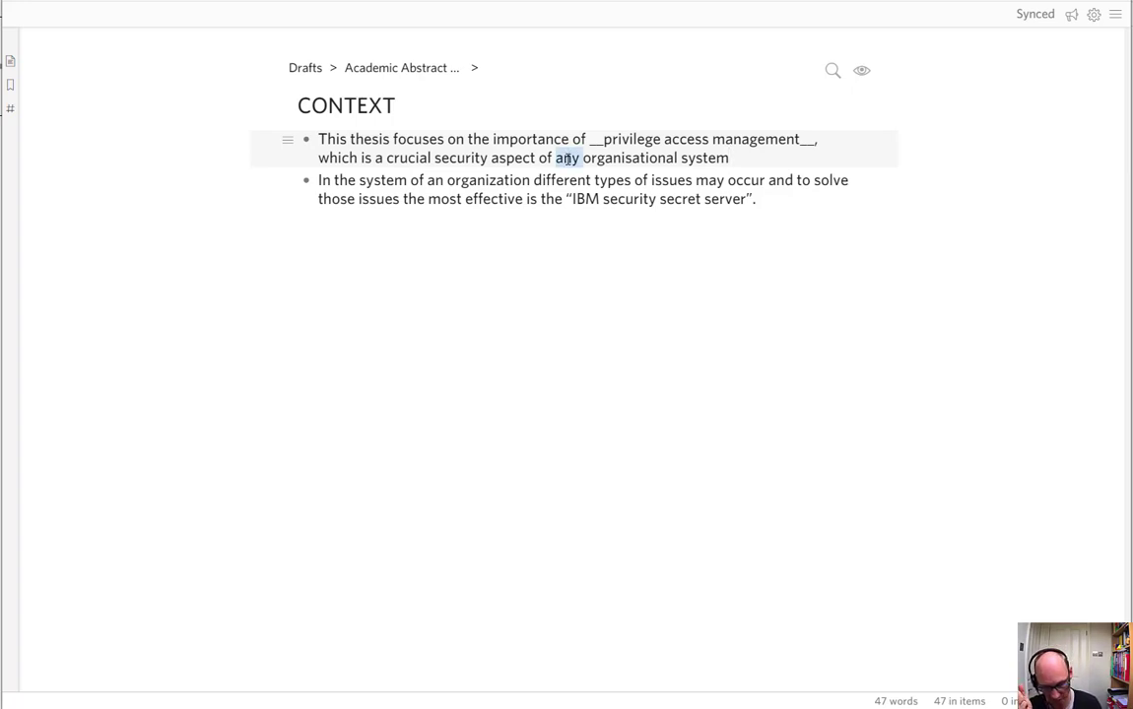
{"action": "type", "text": "most"}
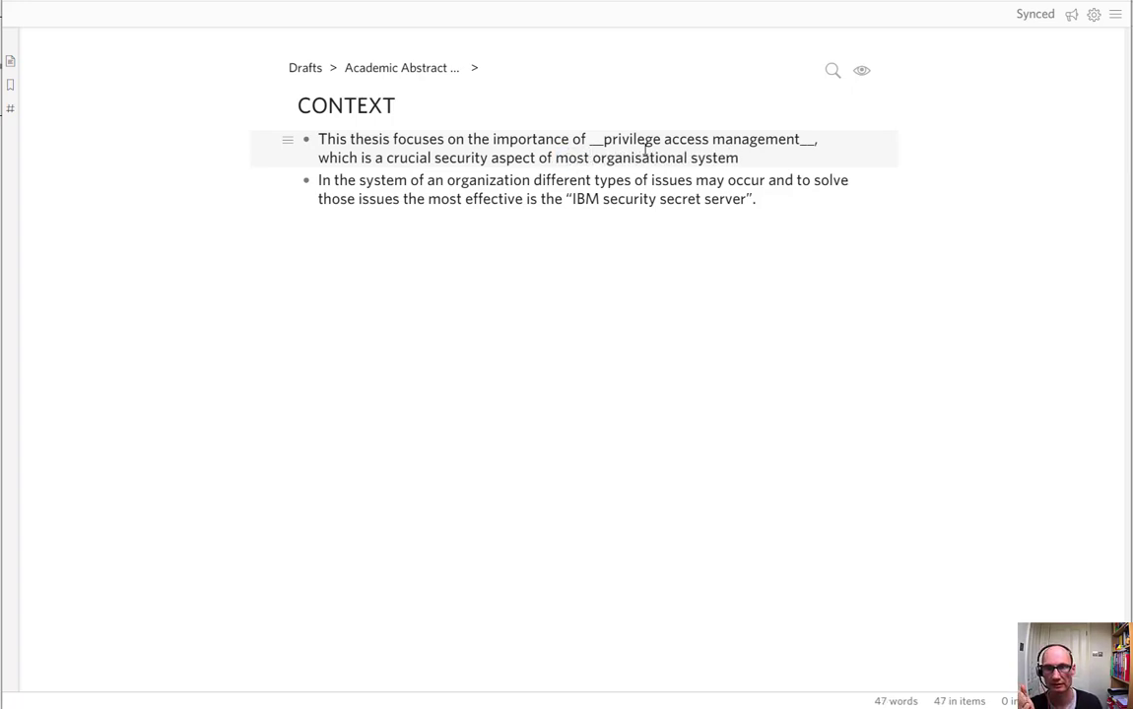
Move "system" in front of "organisational" and expand it to "systems within a modern" in the first CONTEXT bullet.
{"action": "triple_click", "coordinate": [706, 156]}
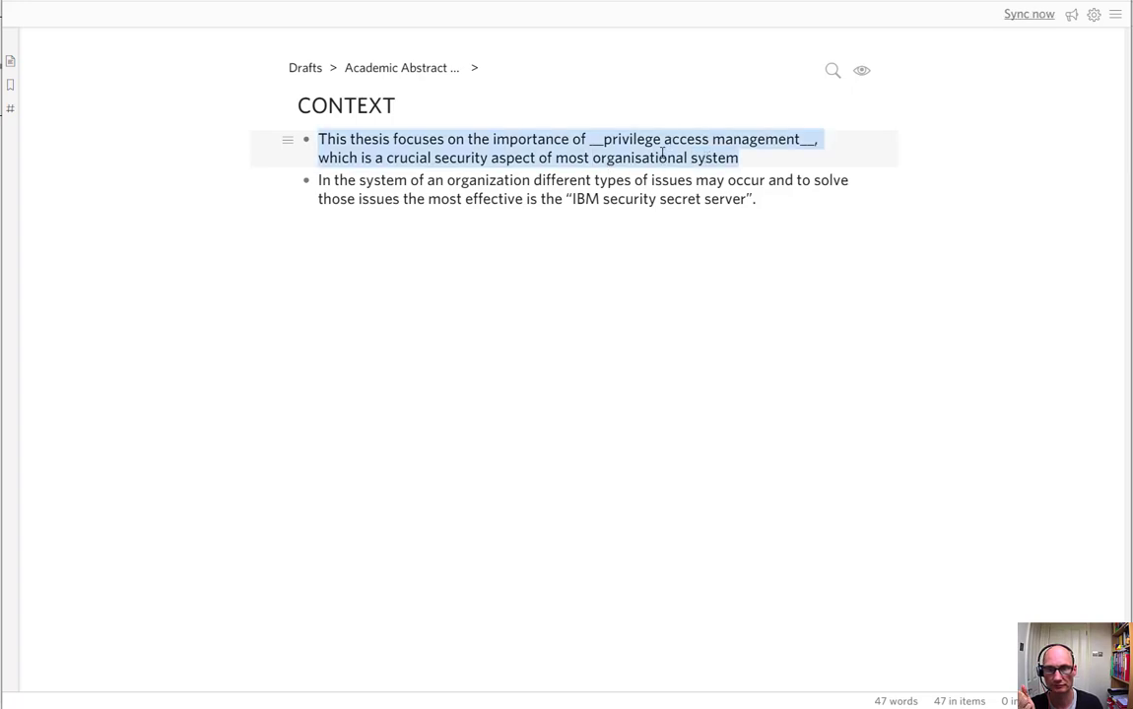
{"action": "left_click", "coordinate": [715, 158]}
{"action": "double_click", "coordinate": [711, 158]}
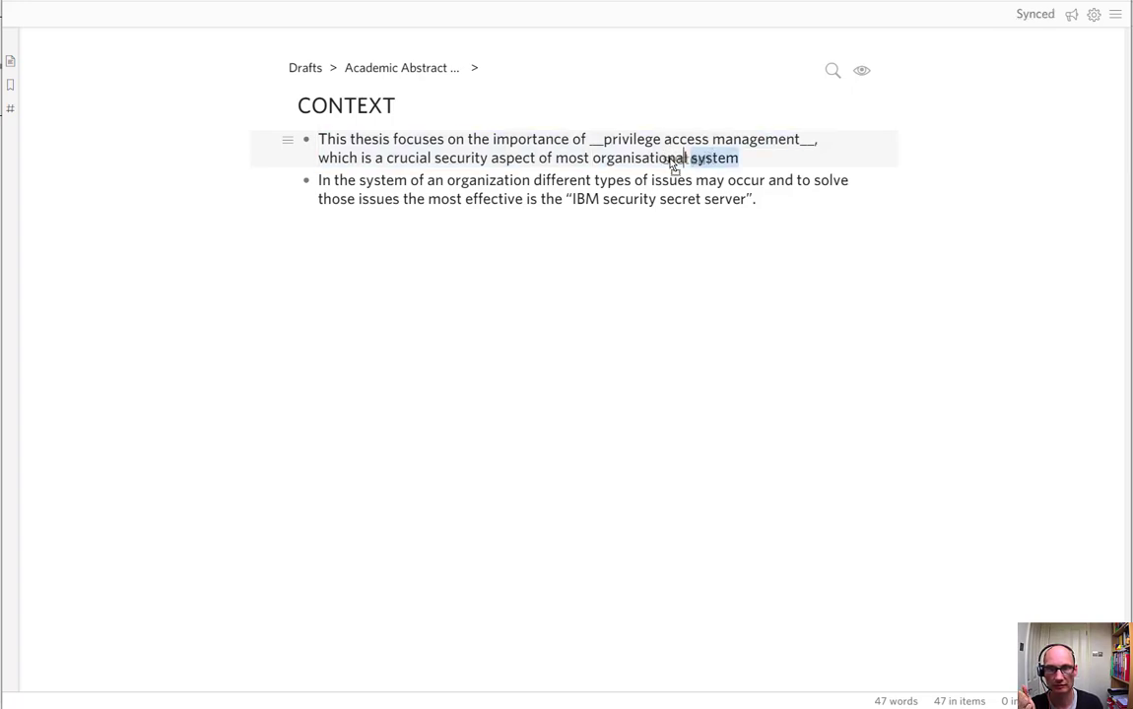
{"action": "left_click_drag", "start_coordinate": [673, 165], "coordinate": [592, 157]}
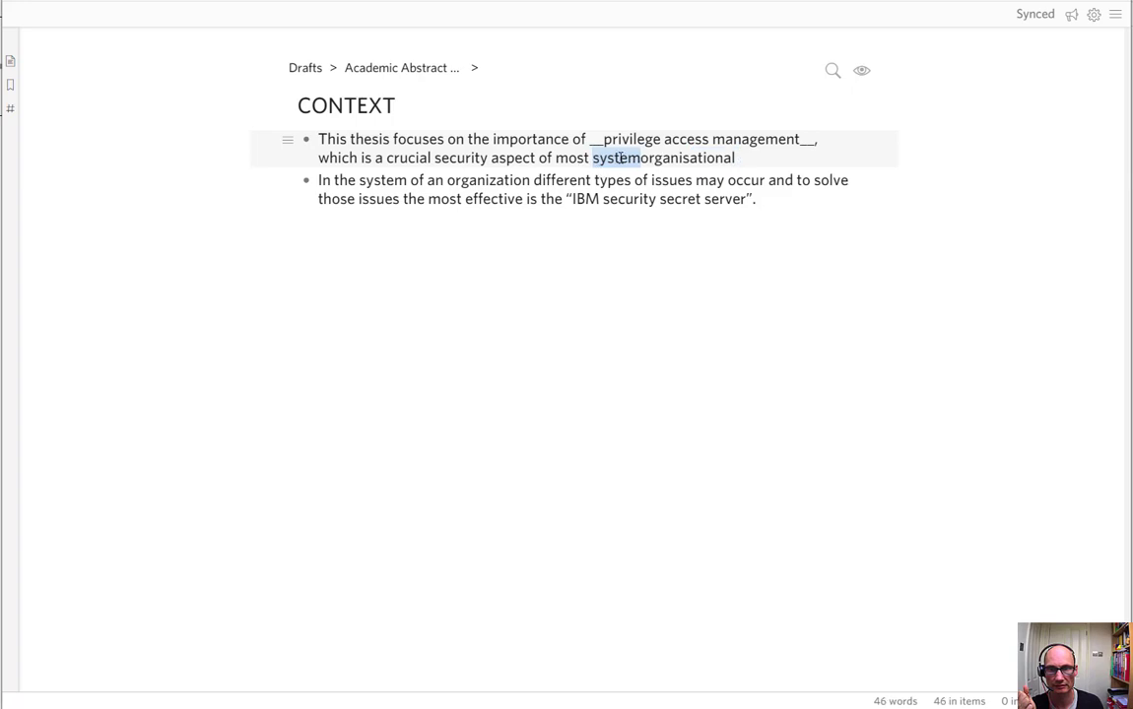
{"action": "key", "text": "Right"}
{"action": "type", "text": "s"}
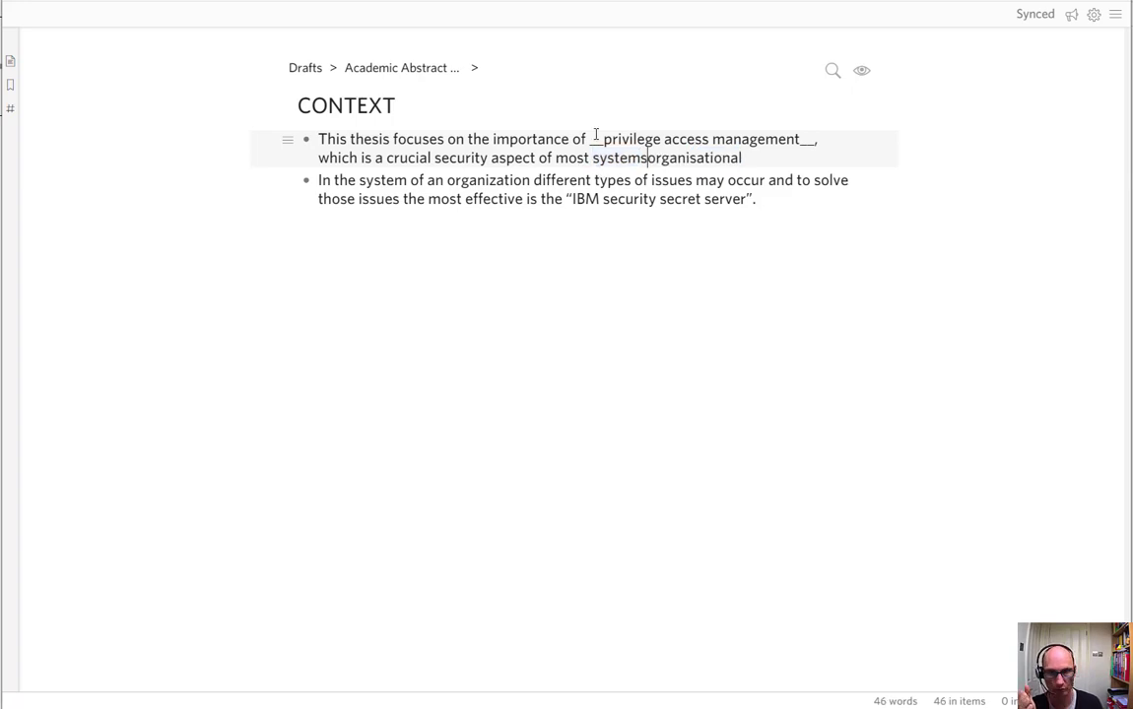
{"action": "type", "text": " within"}
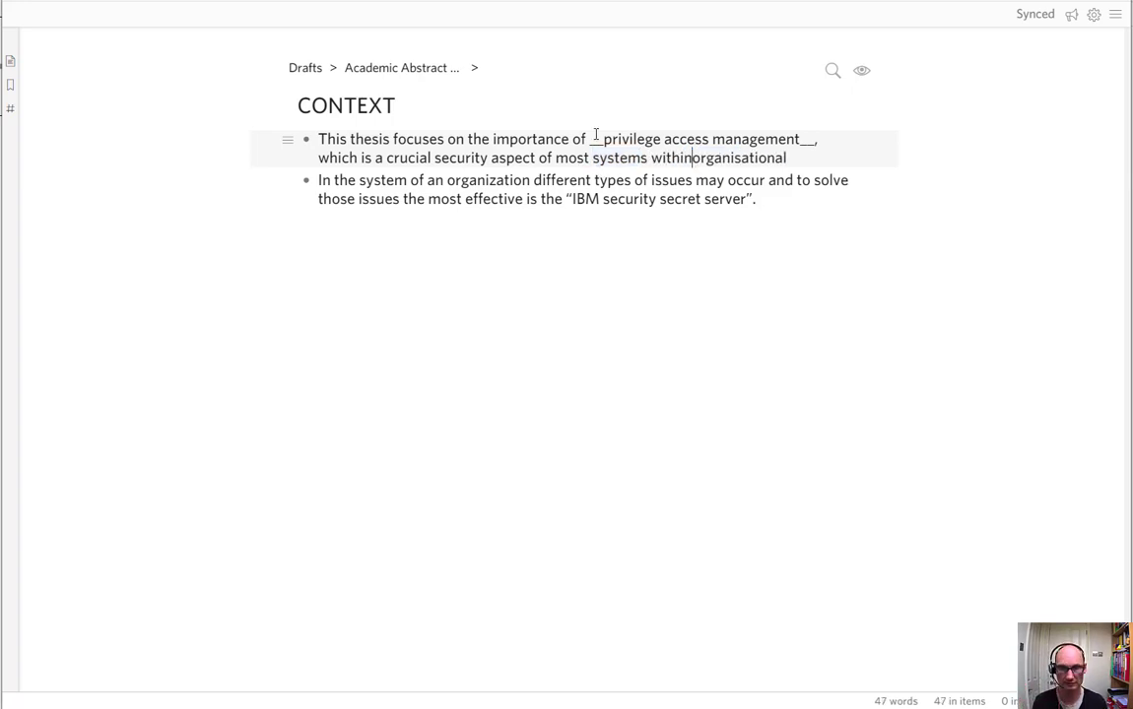
{"action": "type", "text": " a modern"}
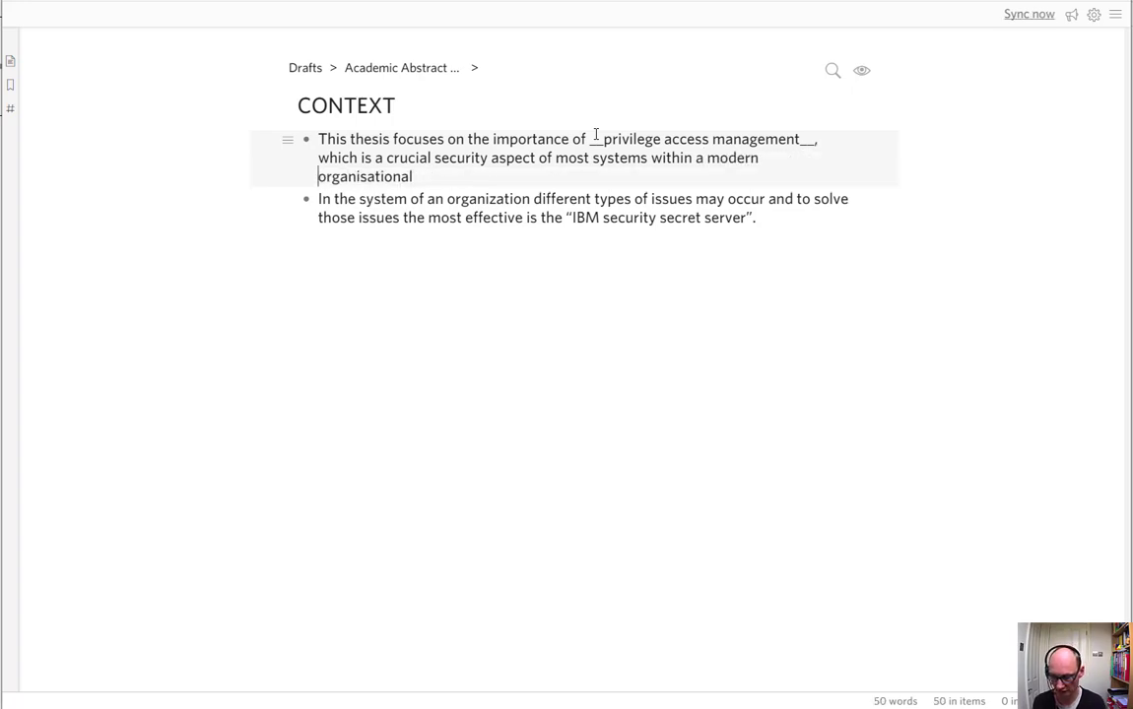
Shorten the final word of the first CONTEXT bullet to "organisation" and end the sentence with a full stop.
{"action": "key", "text": "End"}
{"action": "key", "text": "BackSpace"}
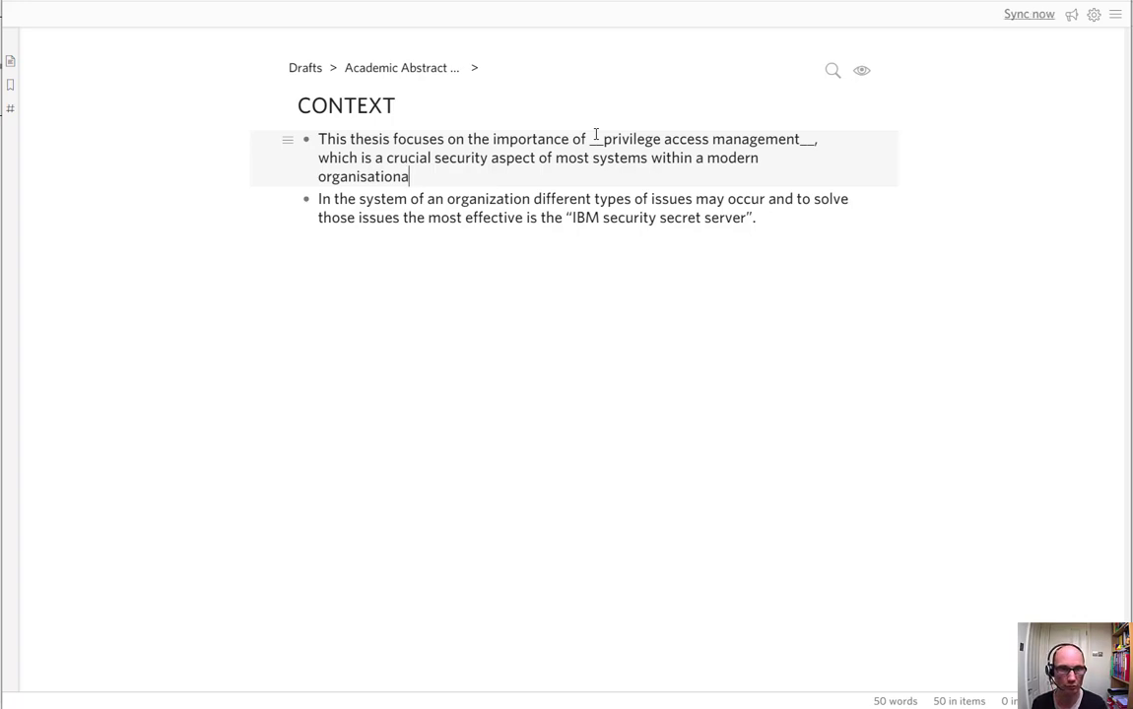
{"action": "key", "text": "BackSpace"}
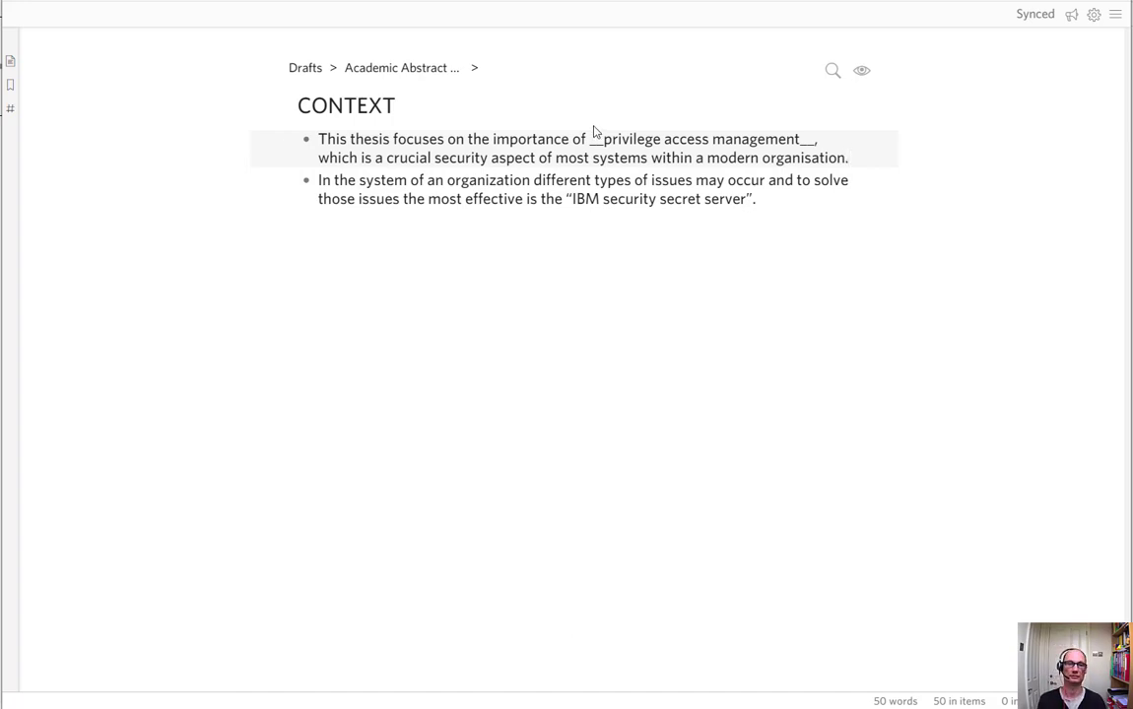
{"action": "left_click", "coordinate": [660, 407]}
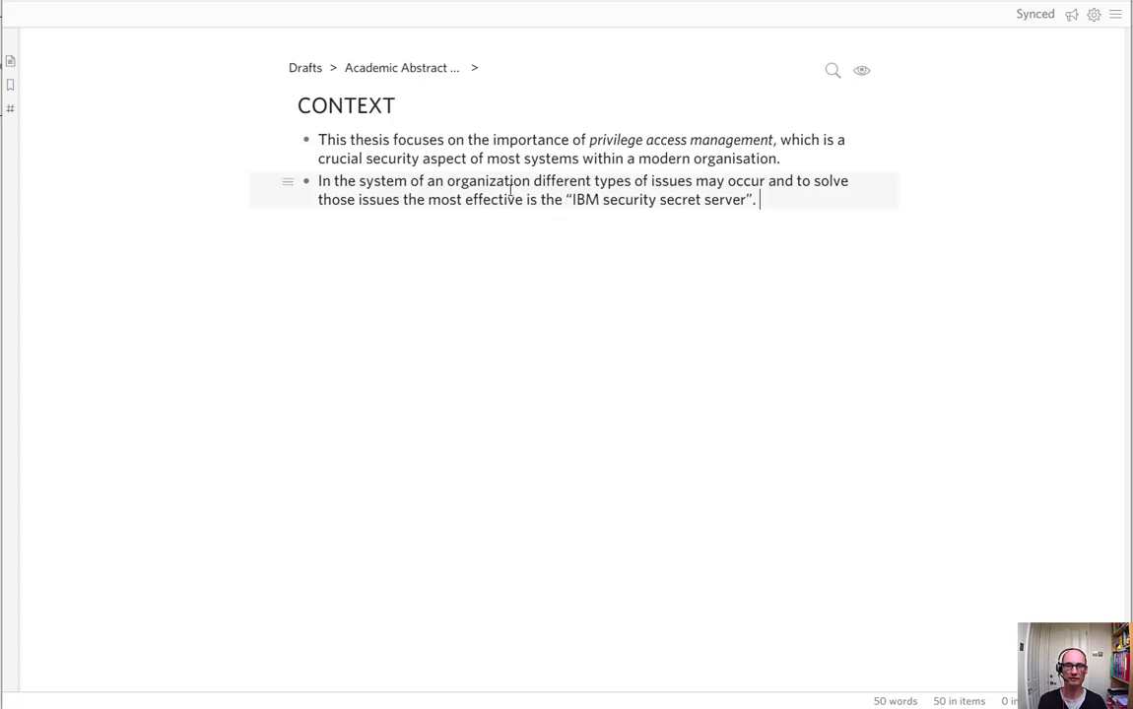
Focus on the first CONTEXT bullet alone to review the rewritten sentence.
{"action": "left_click", "coordinate": [306, 142]}
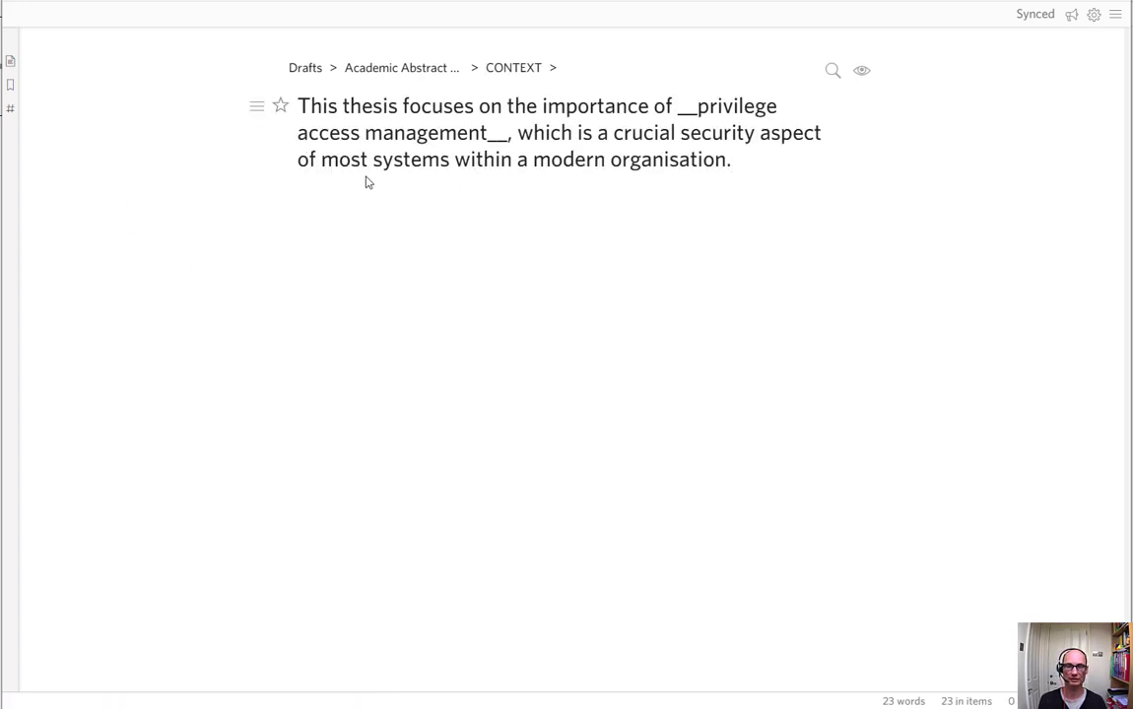
{"action": "left_click", "coordinate": [79, 148]}
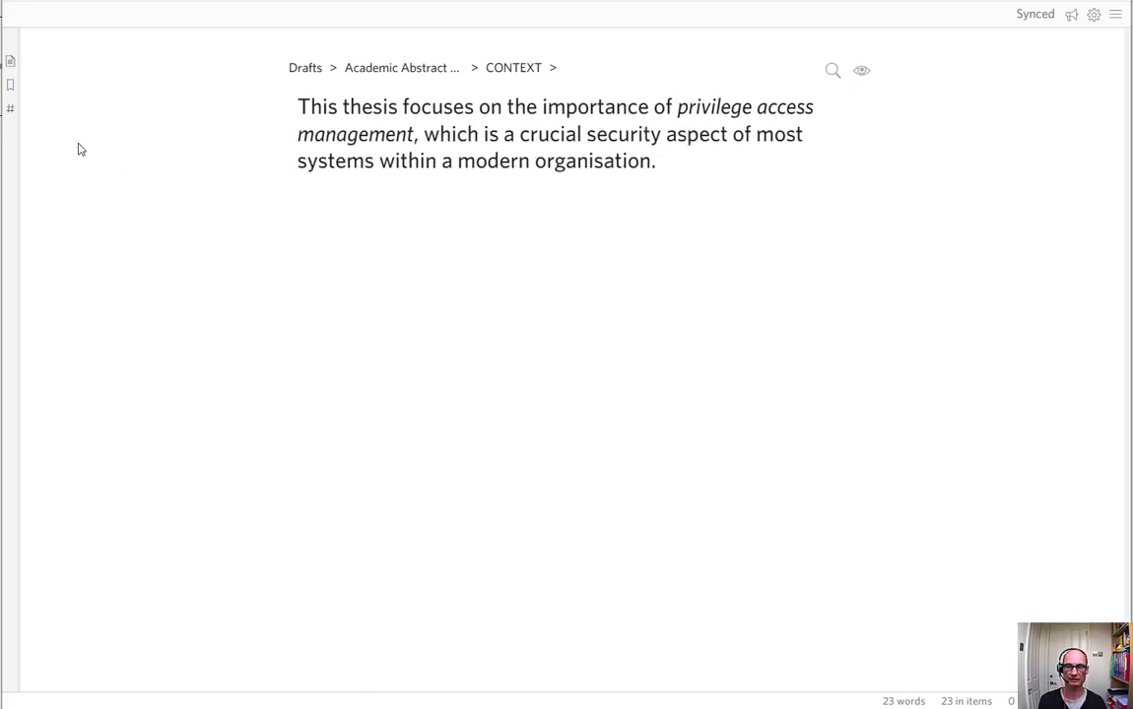
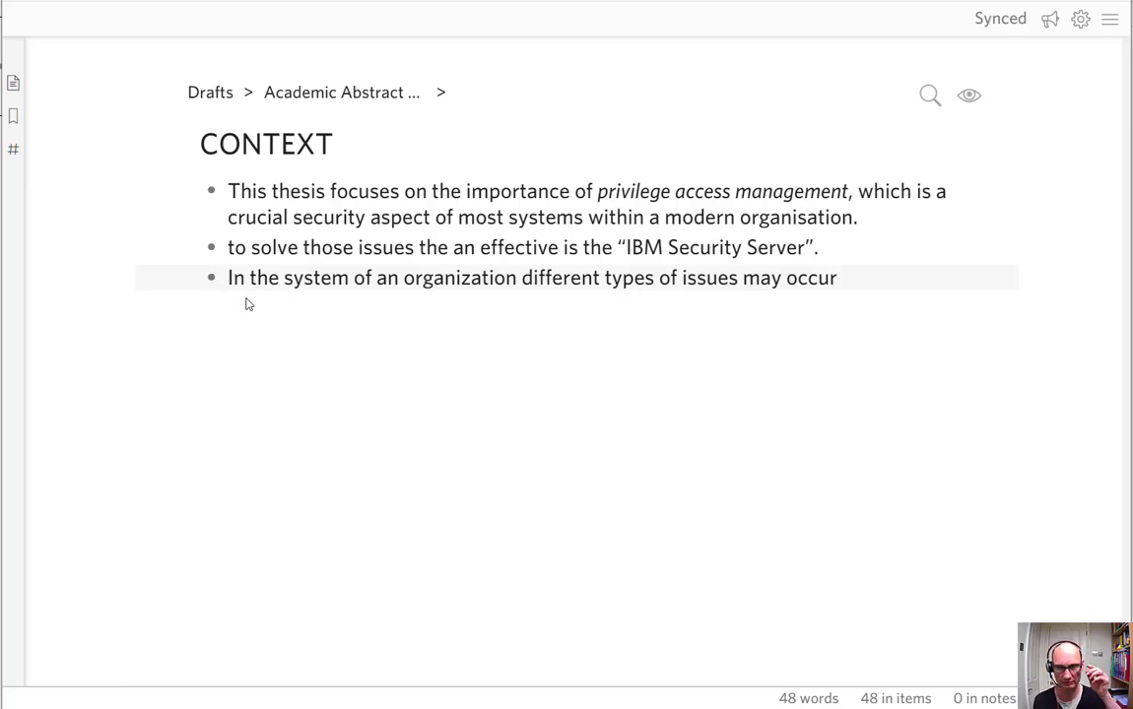
Add an "ARCHIVE" bullet above the "In the system of an organization" bullet in the CONTEXT section.
{"action": "type", "text": "ARCHIVE"}
{"action": "key", "text": "Return"}
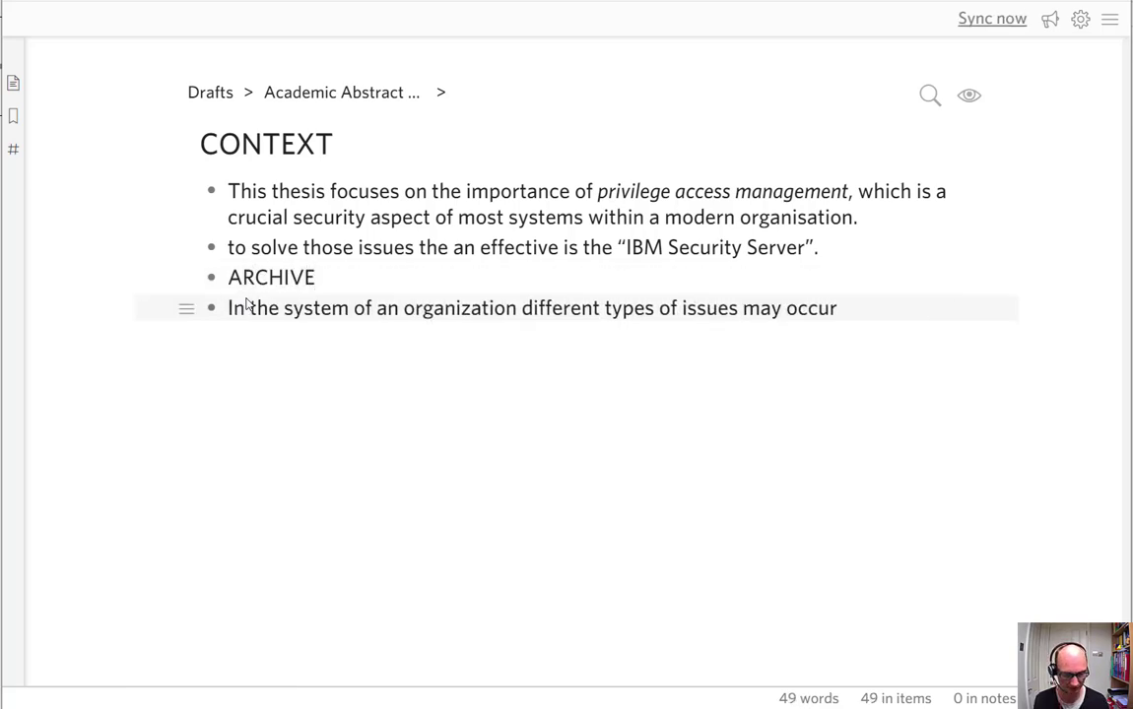
Nest the "In the system of an organization" bullet under ARCHIVE, and move ARCHIVE below CONTRIBUTION as a collapsed top-level item.
{"action": "key", "text": "Tab"}
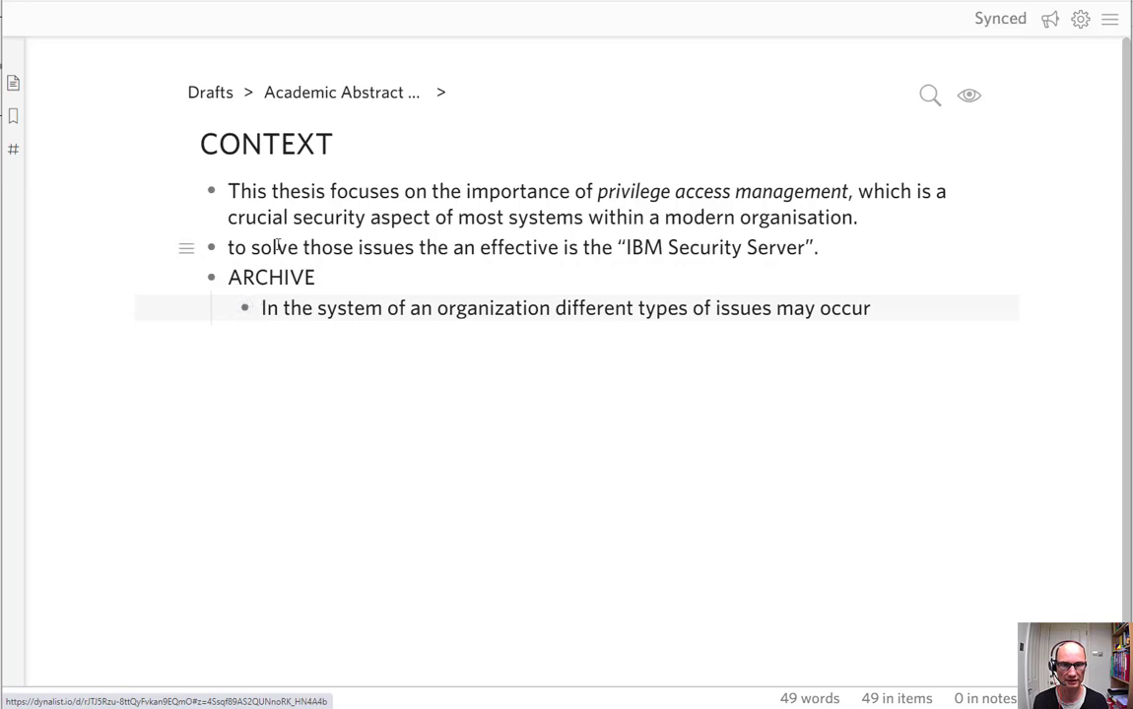
{"action": "left_click", "coordinate": [350, 96]}
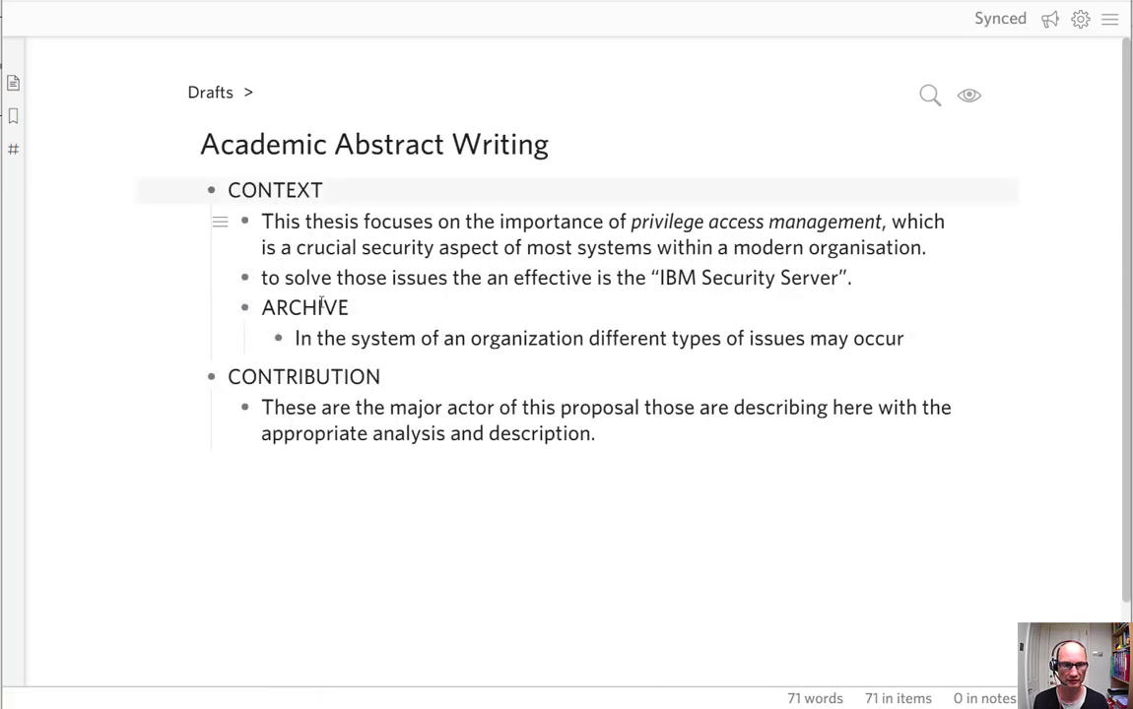
{"action": "left_click_drag", "start_coordinate": [245, 307], "coordinate": [223, 460]}
{"action": "left_click", "coordinate": [184, 404]}
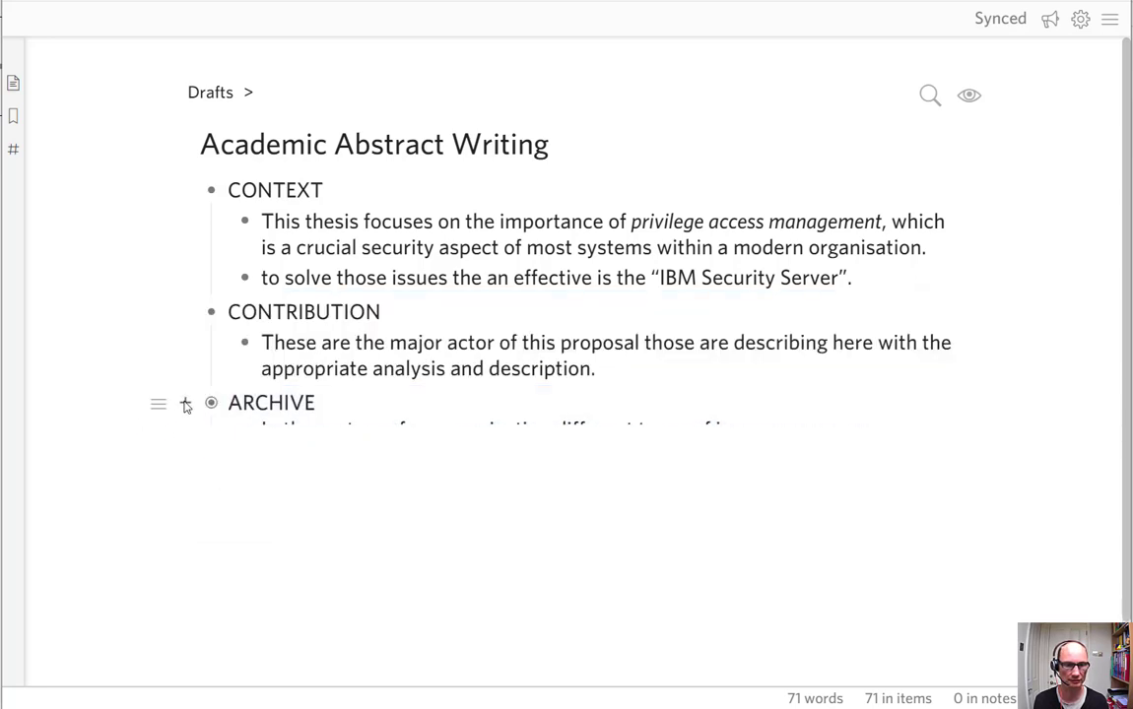
Focus on the CONTEXT section and insert "In order" at the start of its second bullet.
{"action": "left_click", "coordinate": [211, 190]}
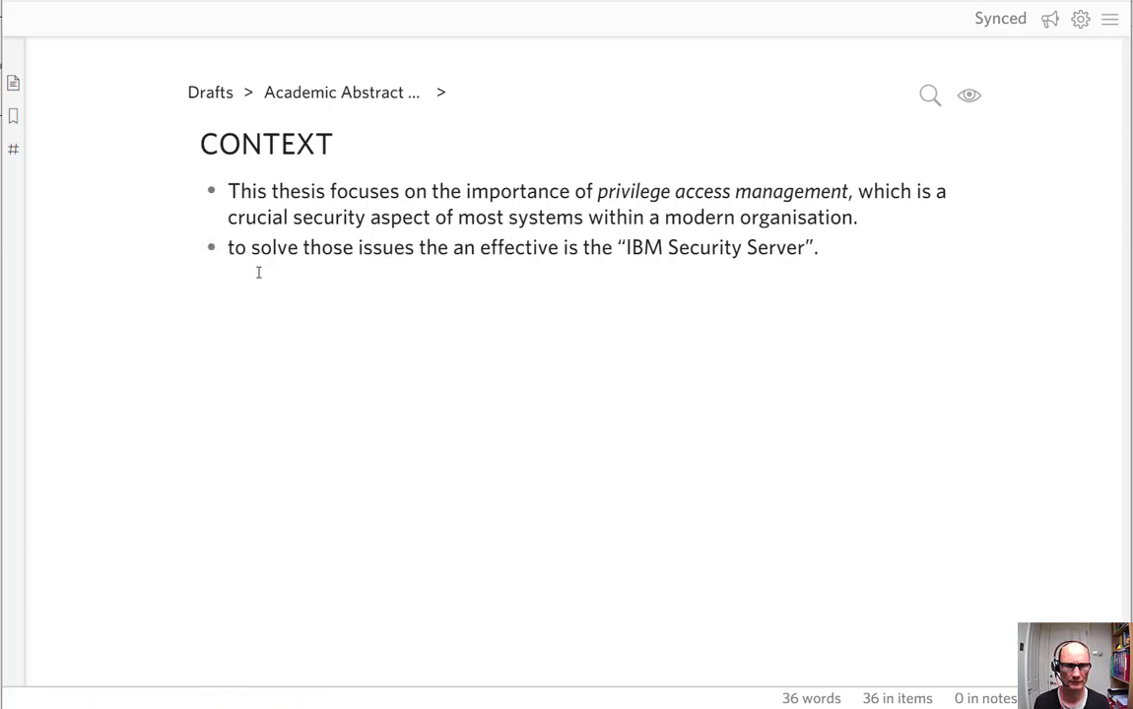
{"action": "left_click", "coordinate": [232, 248]}
{"action": "type", "text": "In "}
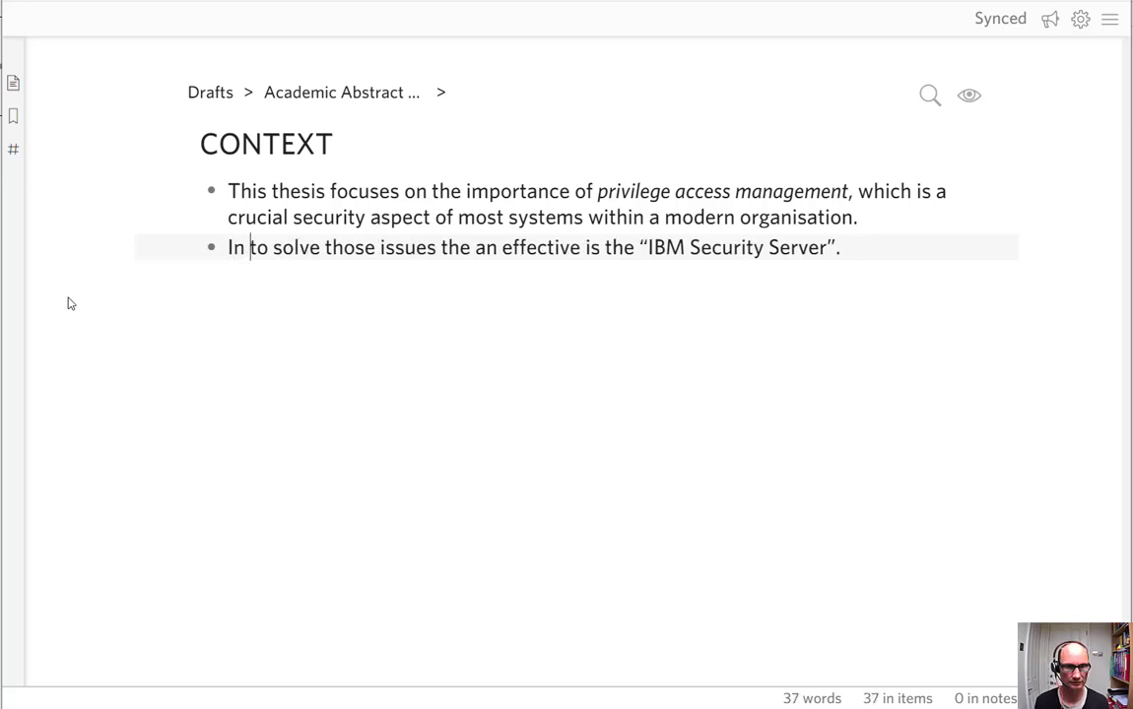
{"action": "type", "text": "order"}
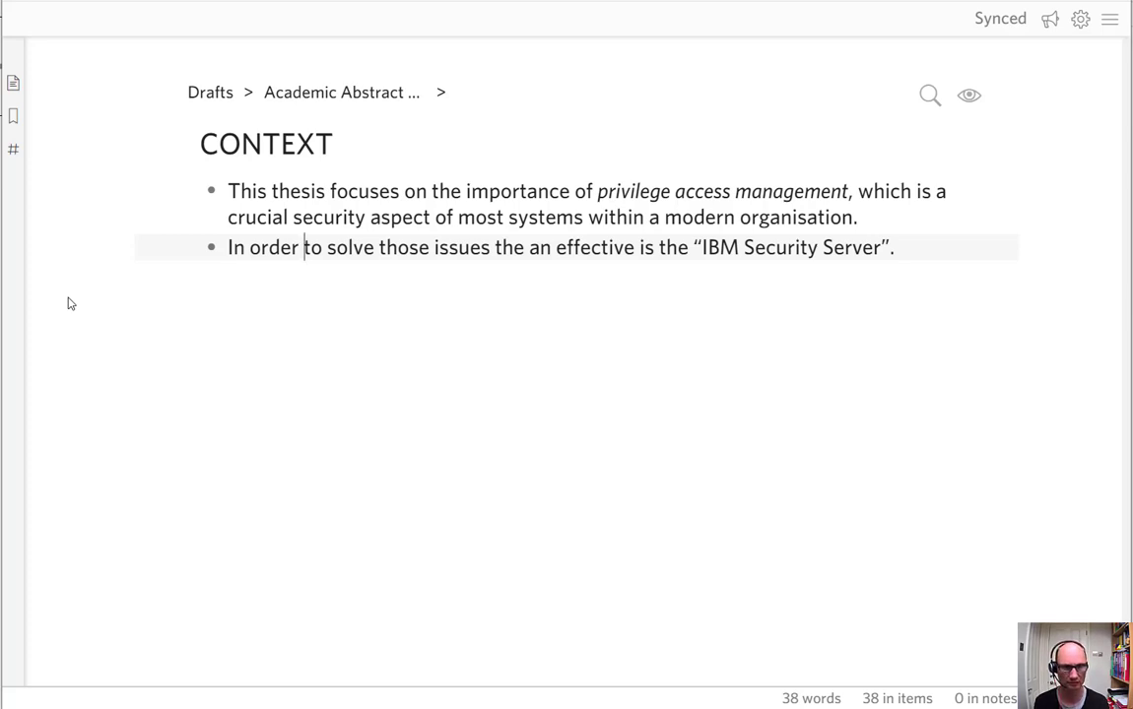
Insert the word "address" after "In order" in the second CONTEXT bullet.
{"action": "type", "text": "adree"}
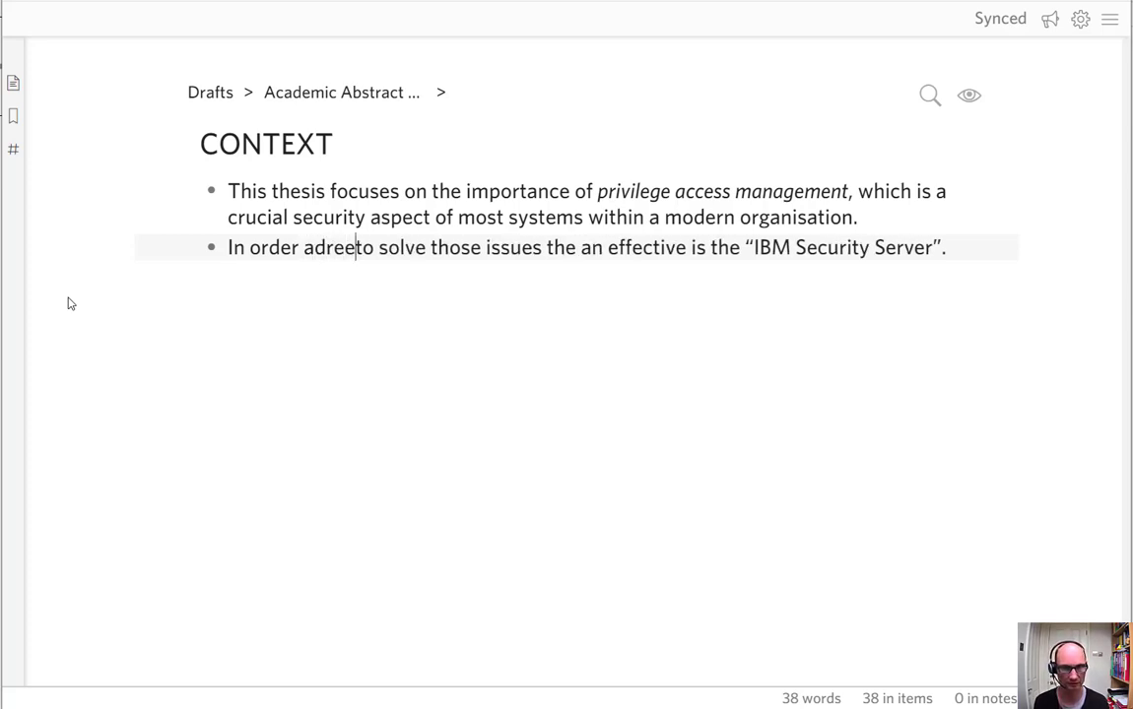
{"action": "key", "text": "BackSpace"}
{"action": "key", "text": "BackSpace"}
{"action": "type", "text": "der addres"}
{"action": "key", "text": "BackSpace"}
{"action": "key", "text": "BackSpace"}
{"action": "key", "text": "BackSpace"}
{"action": "type", "text": "ess"}
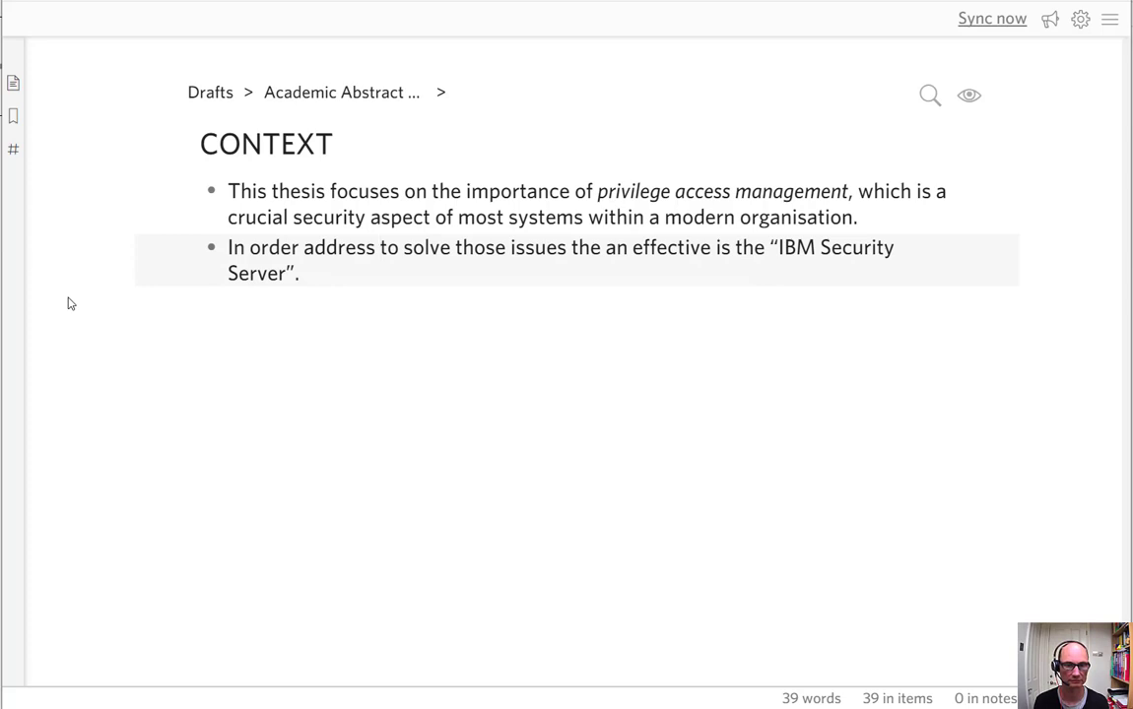
Change the opening of the second CONTEXT bullet to "In order to address those issues", removing "to solve".
{"action": "left_click", "coordinate": [220, 408]}
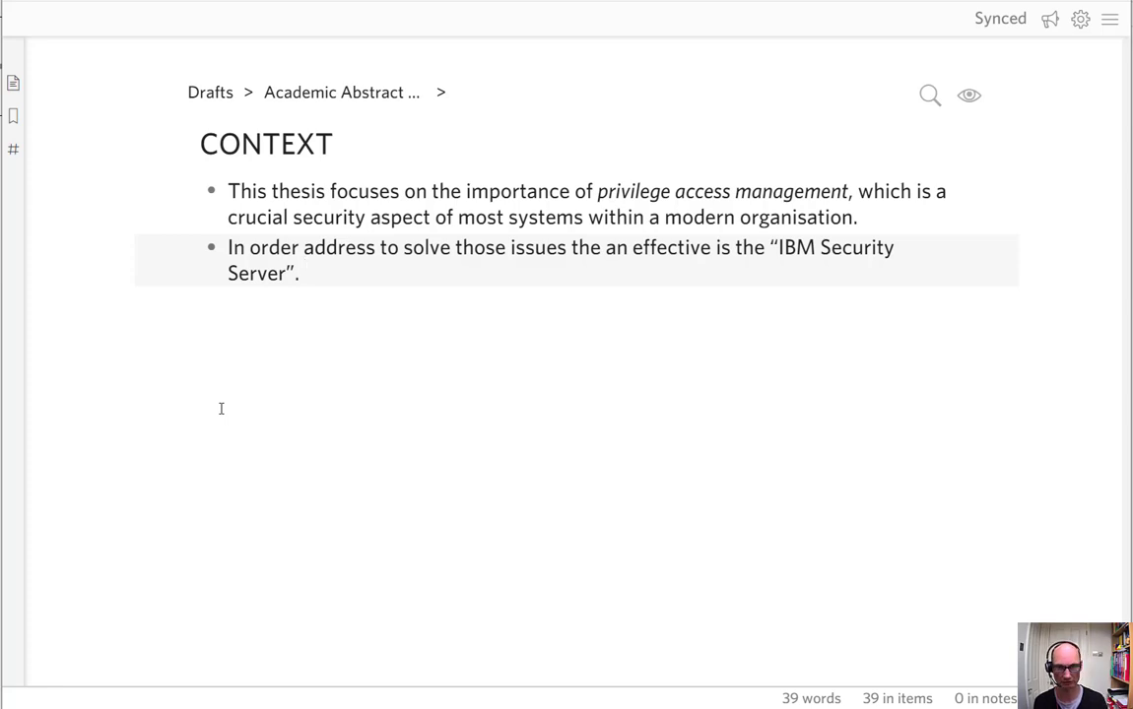
{"action": "left_click", "coordinate": [303, 248]}
{"action": "type", "text": "to"}
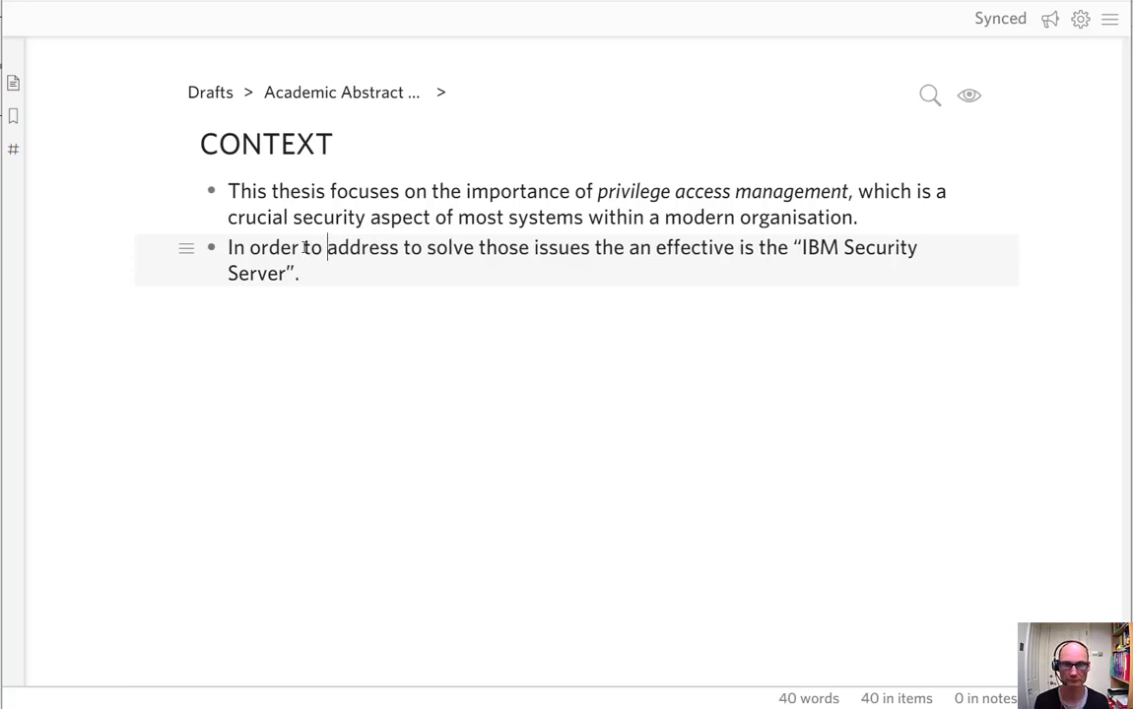
{"action": "left_click_drag", "start_coordinate": [475, 247], "coordinate": [403, 250]}
{"action": "key", "text": "BackSpace"}
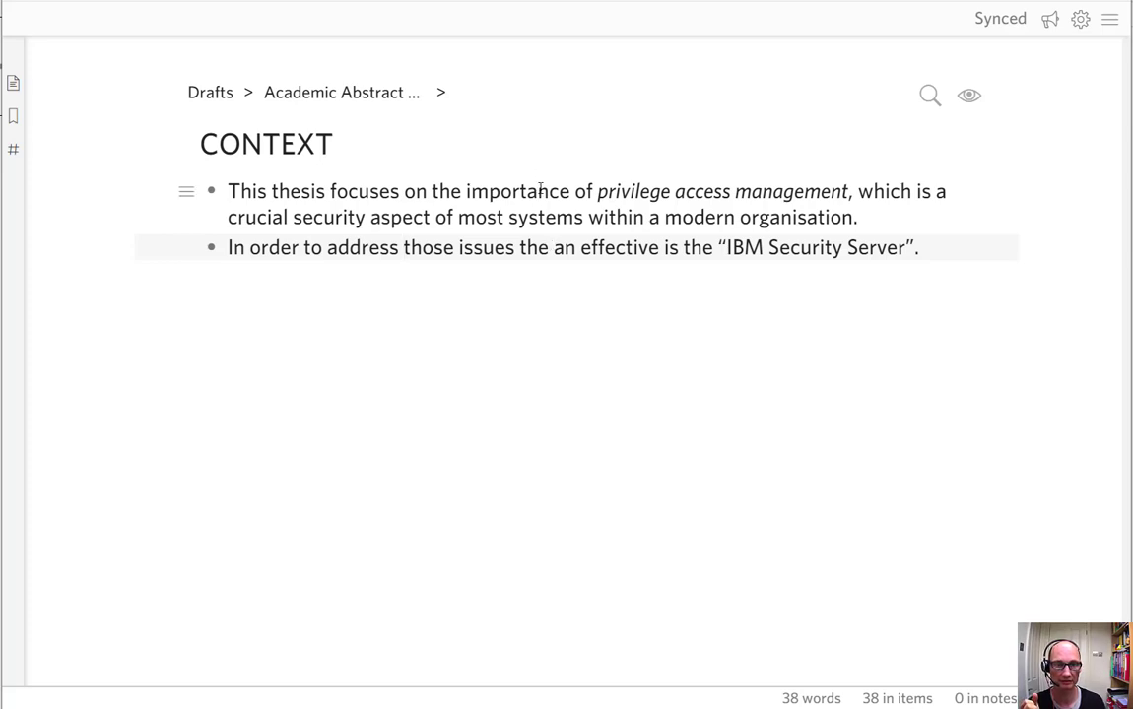
Return to the full Academic Abstract Writing outline and review the two CONTEXT bullets.
{"action": "left_click", "coordinate": [373, 94]}
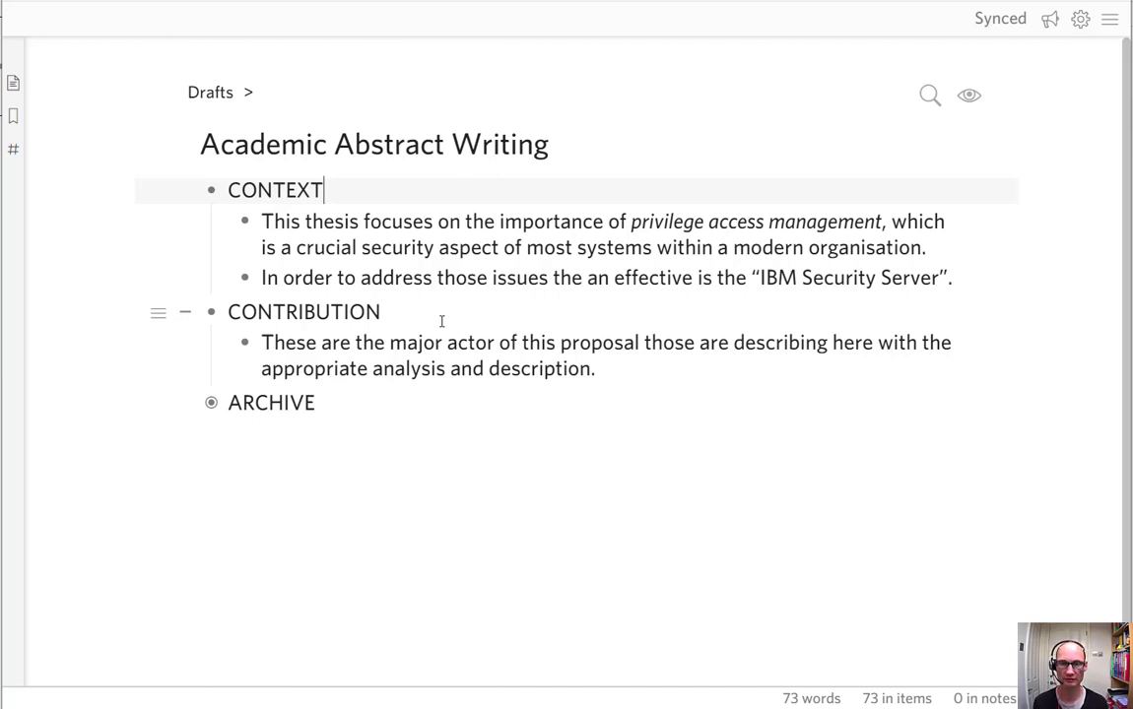
{"action": "left_click_drag", "start_coordinate": [424, 221], "coordinate": [430, 276]}
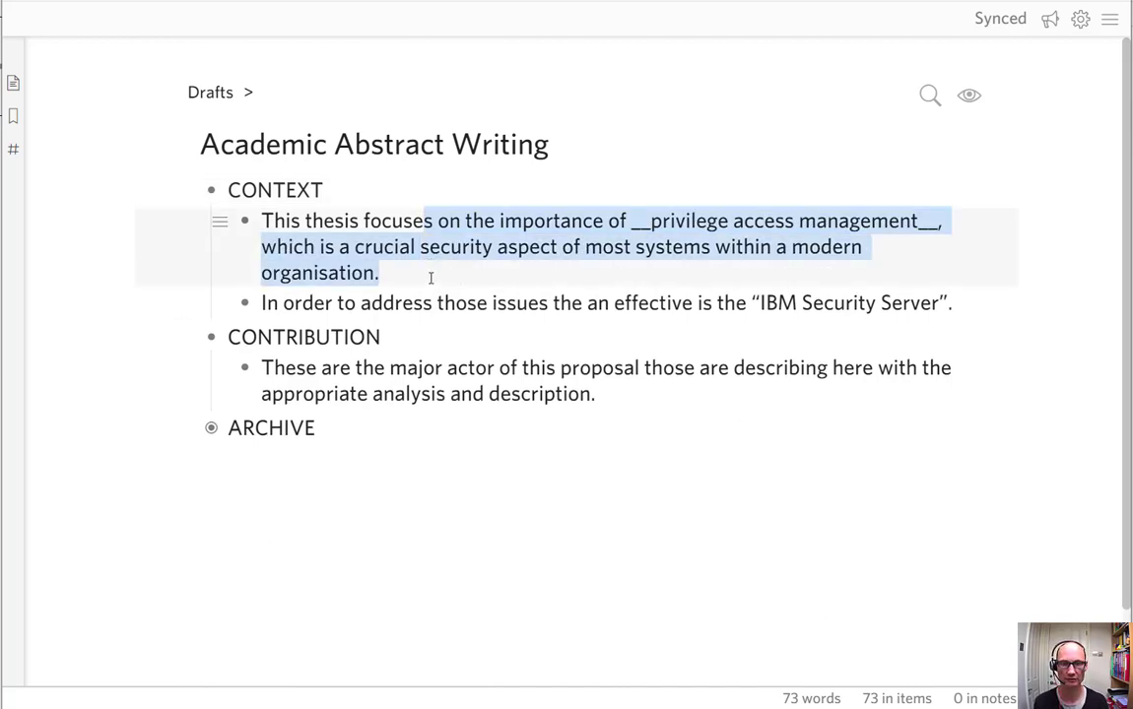
{"action": "left_click", "coordinate": [492, 307]}
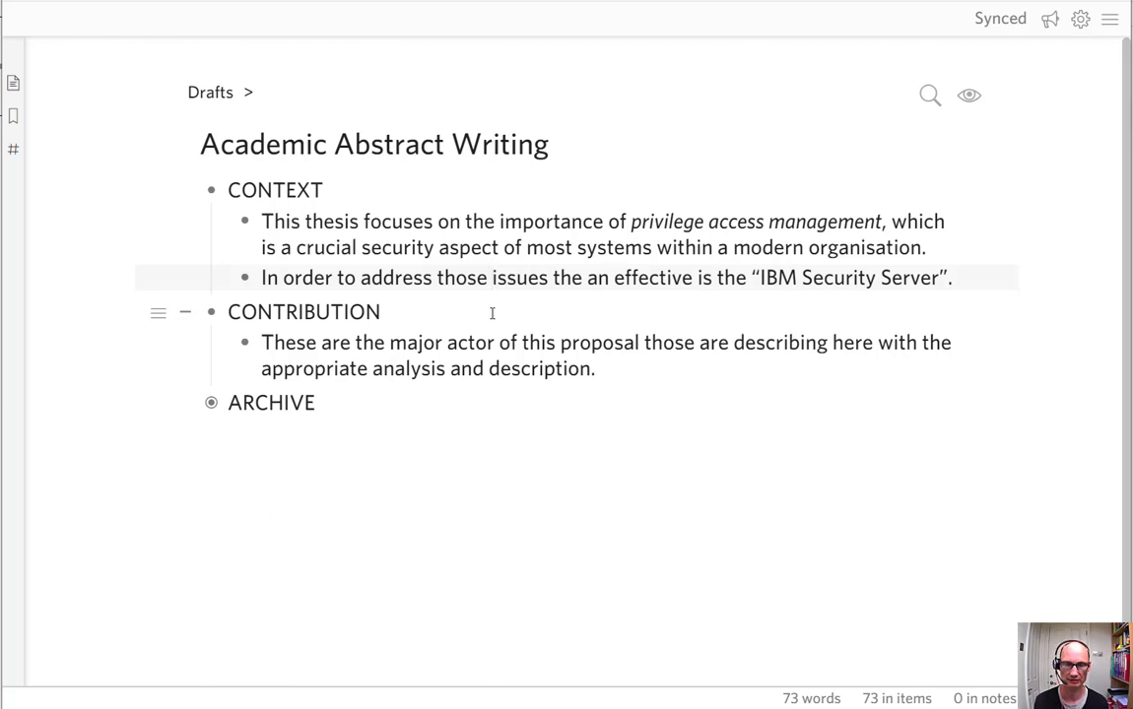
{"action": "left_click", "coordinate": [492, 278]}
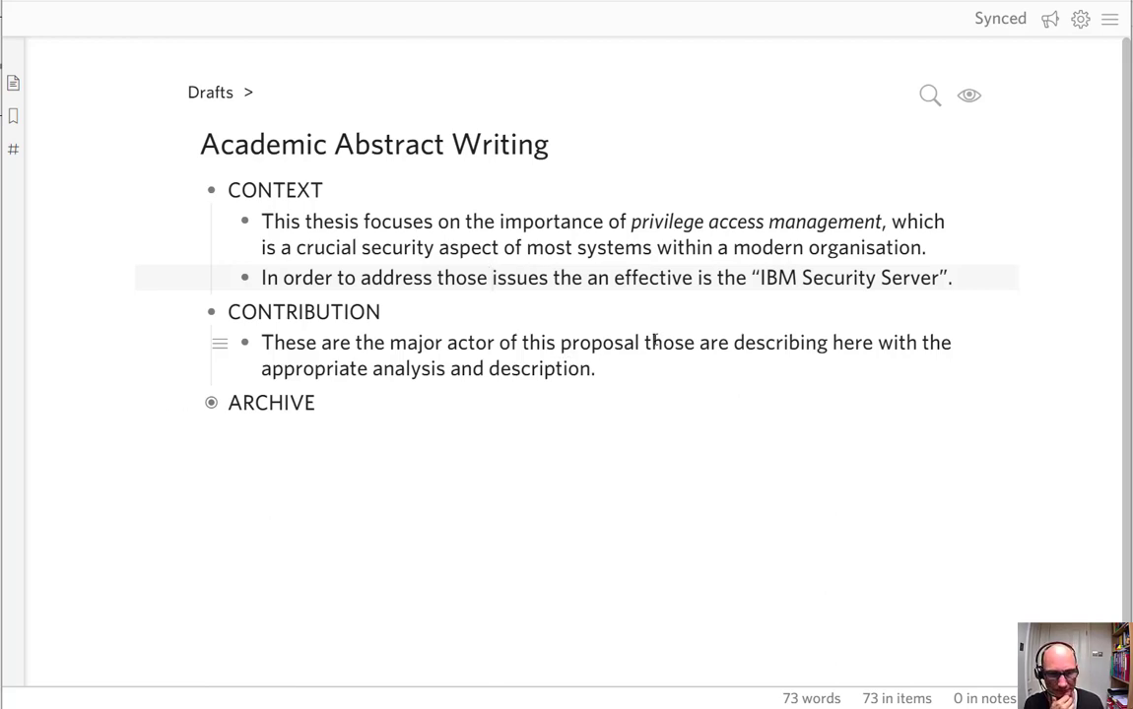
Split the CONTRIBUTION bullet after "describing here with" and delete the word "appropriate" from the new second bullet.
{"action": "left_click", "coordinate": [923, 343]}
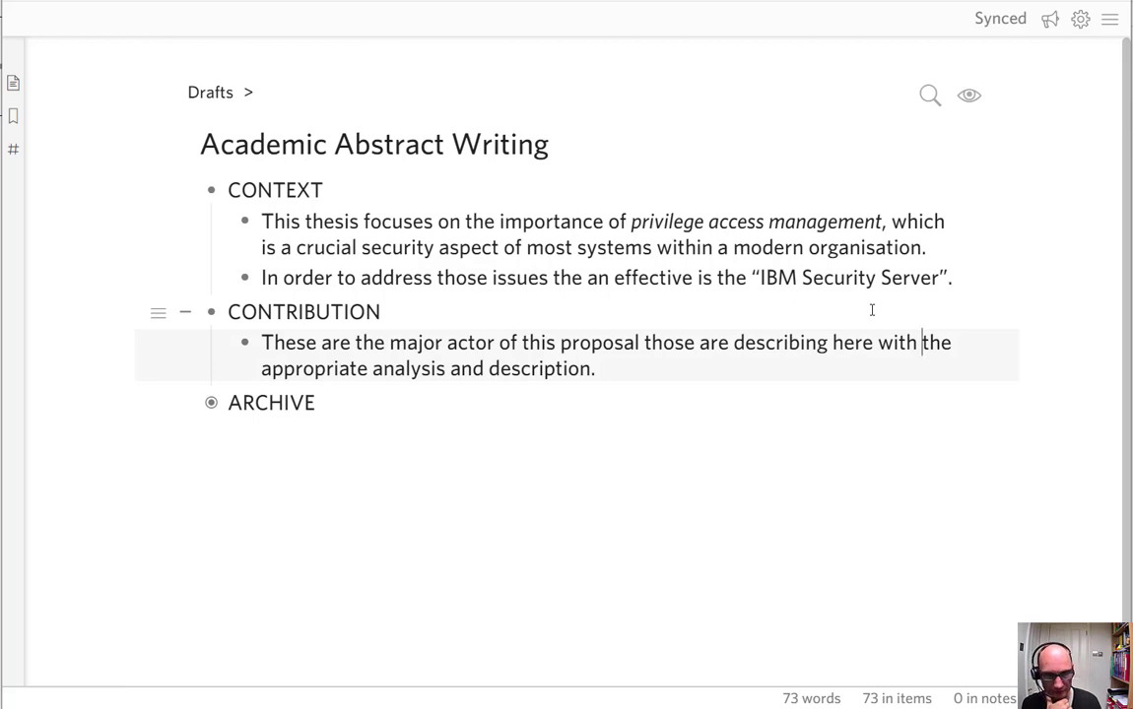
{"action": "key", "text": "Return"}
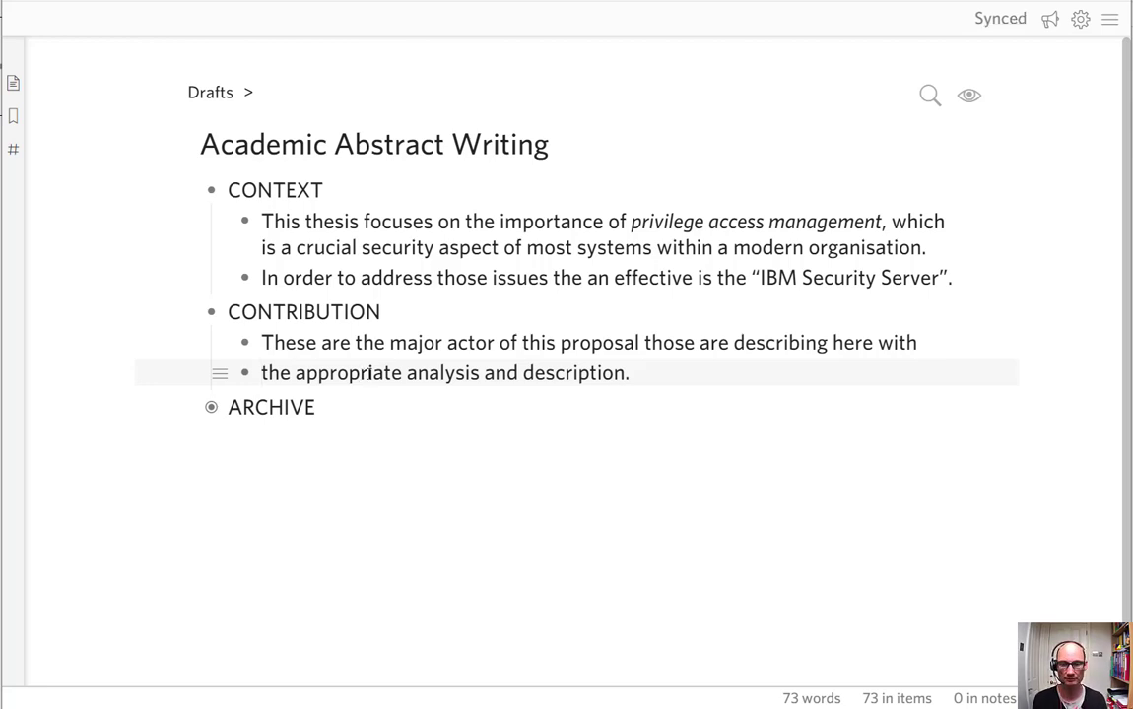
{"action": "left_click", "coordinate": [297, 374]}
{"action": "type", "text": "in"}
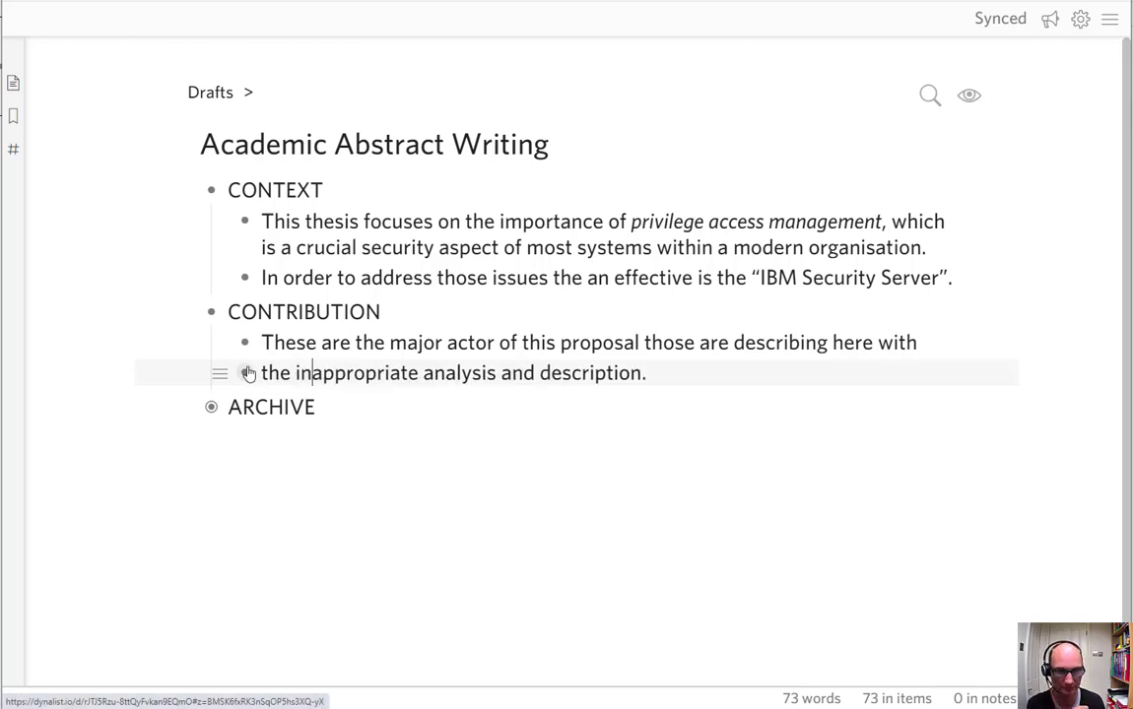
{"action": "double_click", "coordinate": [348, 373]}
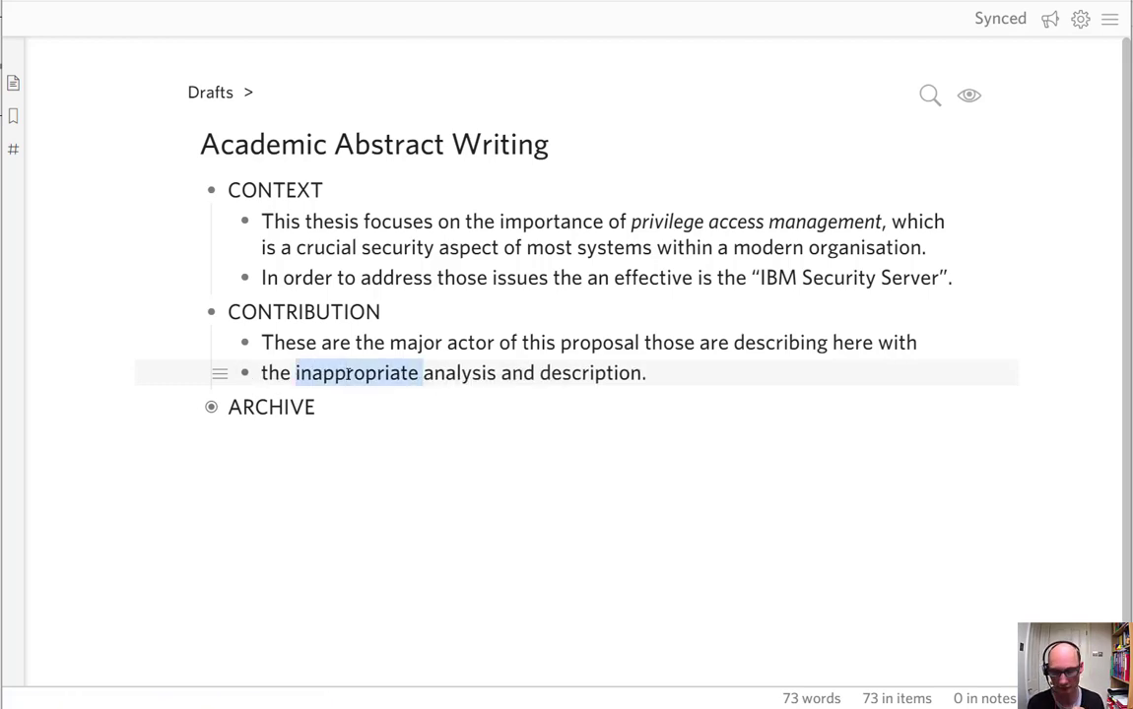
{"action": "key", "text": "BackSpace"}
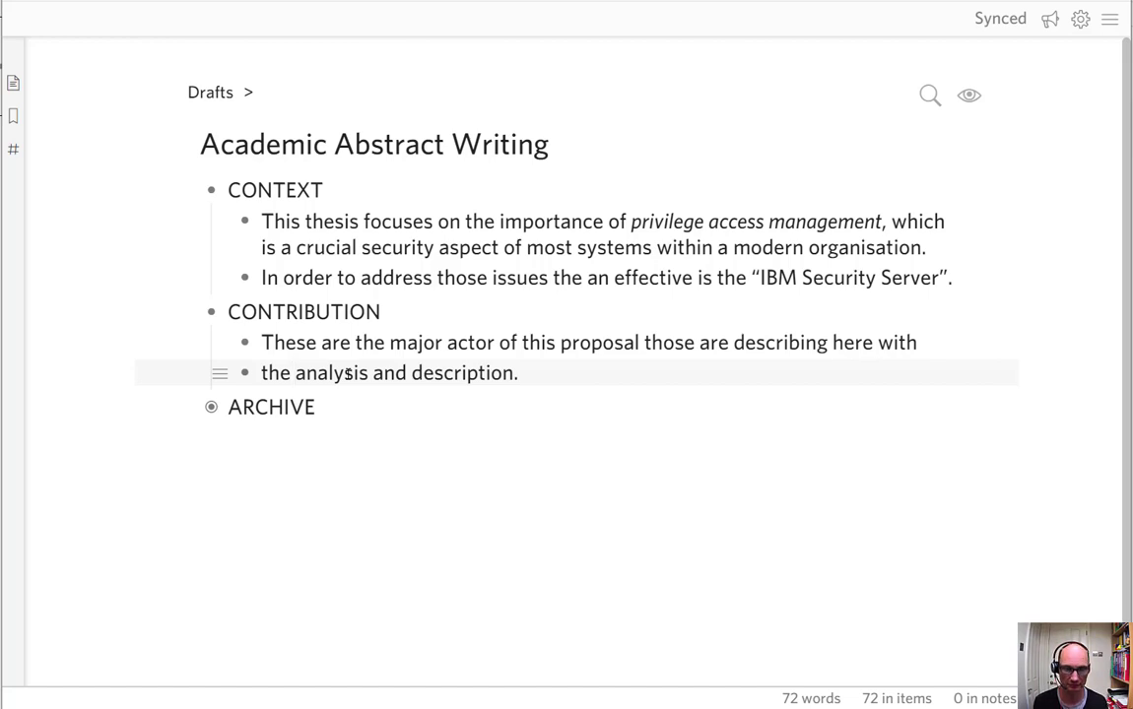
Replace "description" with "documentation" in the second CONTRIBUTION bullet.
{"action": "double_click", "coordinate": [463, 373]}
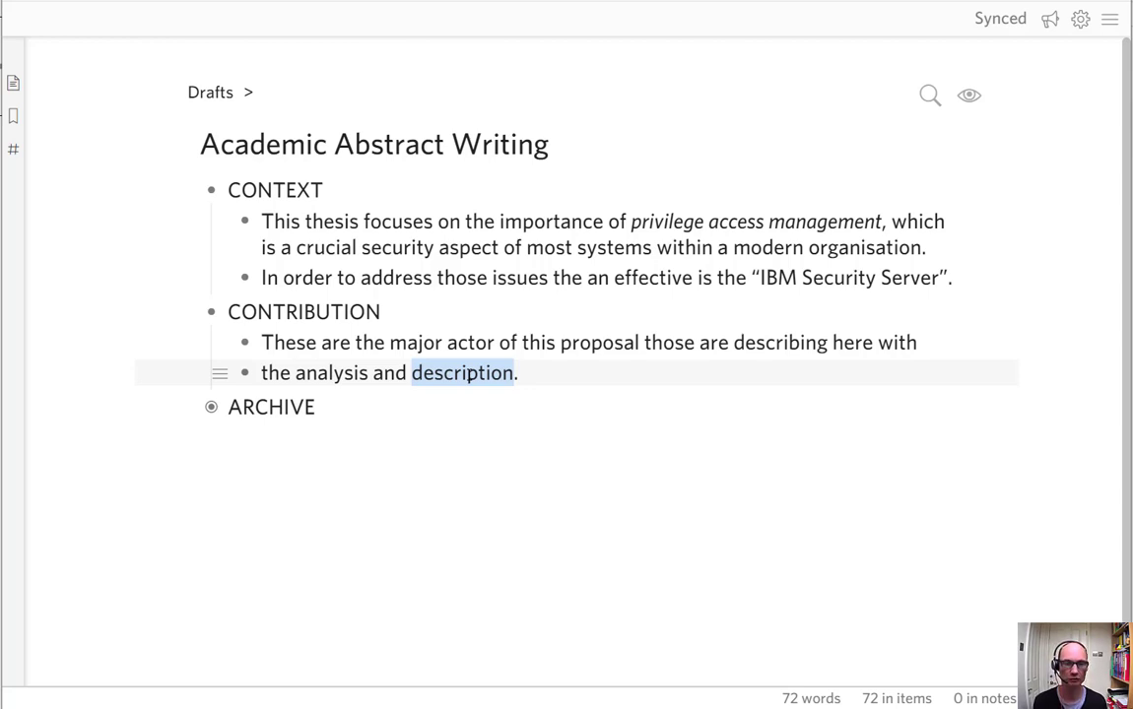
{"action": "type", "text": "documenta"}
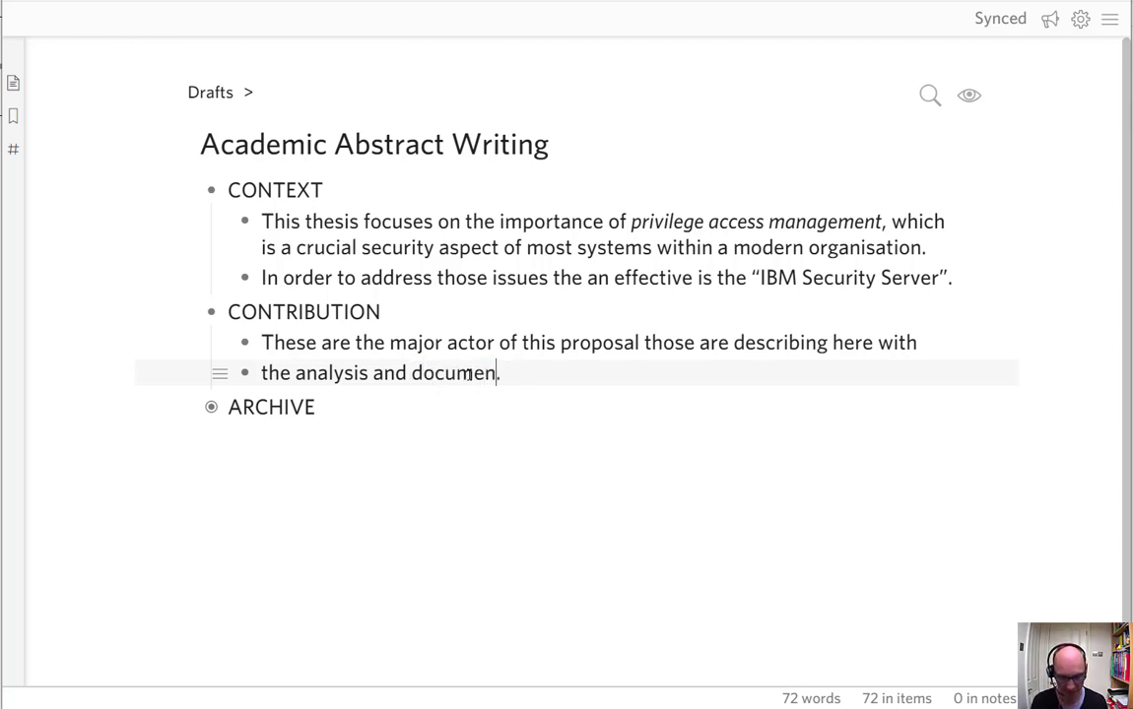
{"action": "type", "text": "tion"}
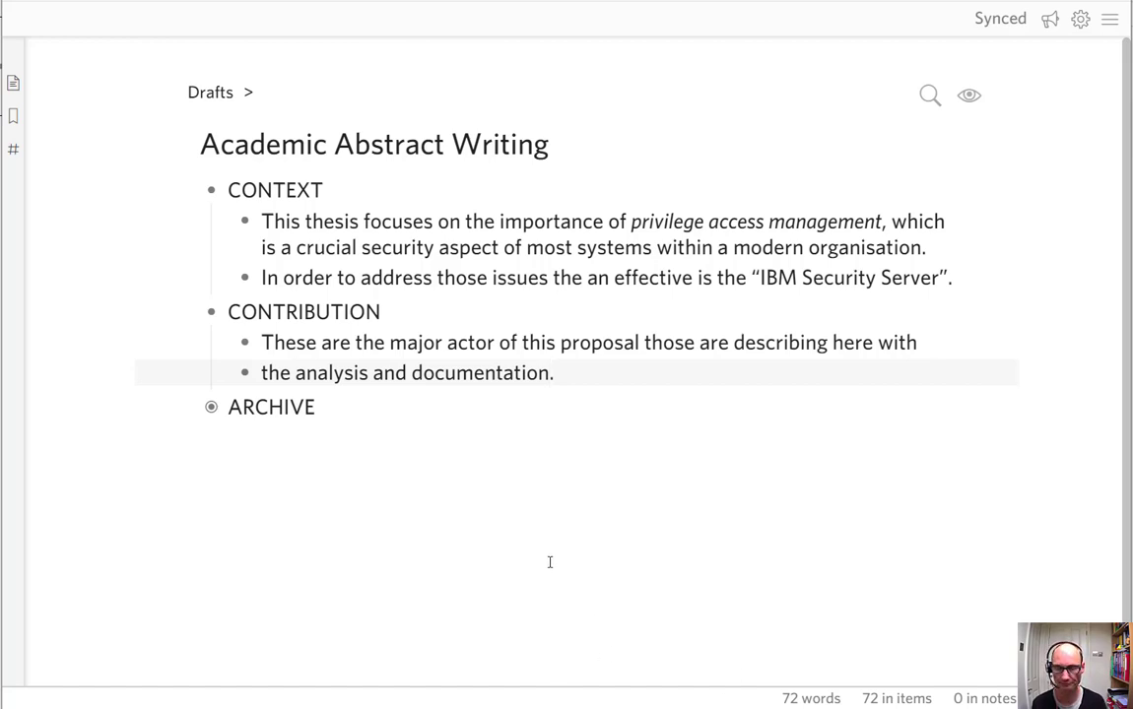
{"action": "key", "text": "alt+Tab"}
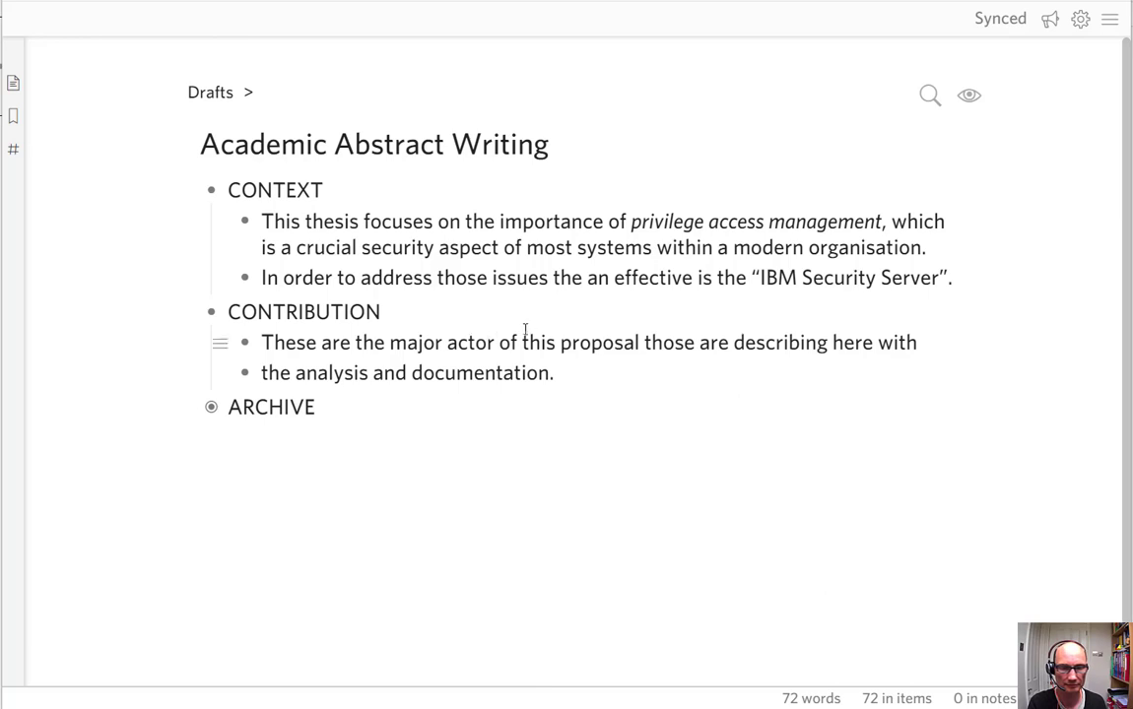
Add a new bullet reading "In this thesis" between the two CONTRIBUTION bullets.
{"action": "left_click", "coordinate": [924, 342]}
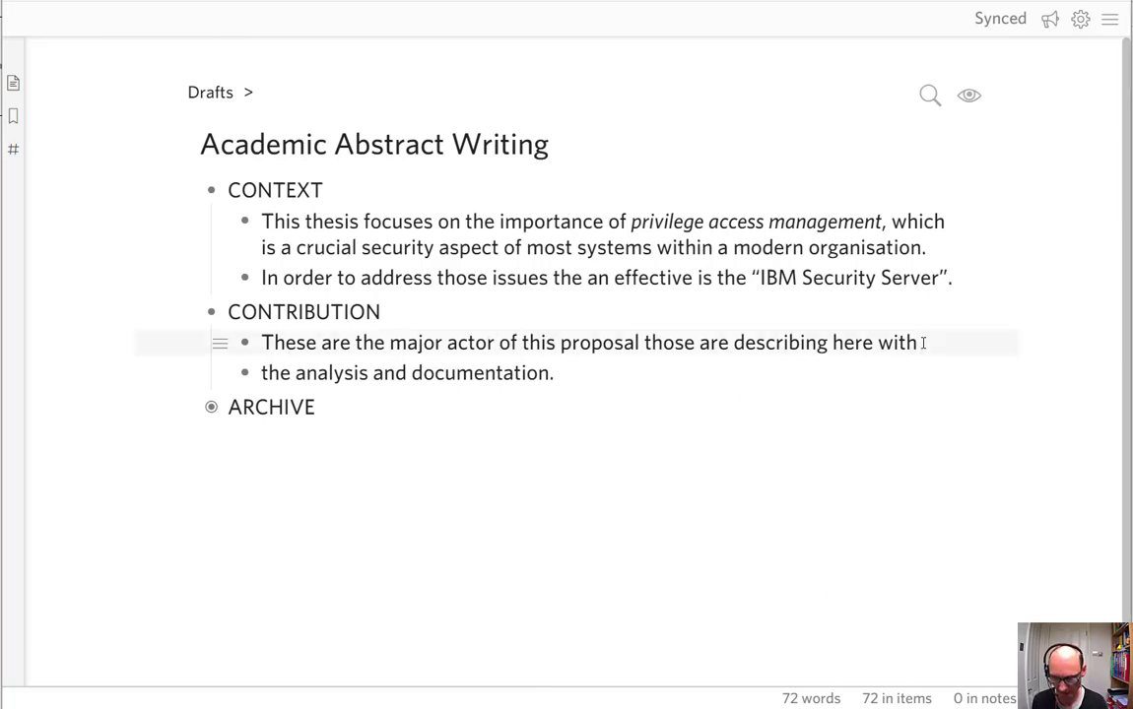
{"action": "key", "text": "Return"}
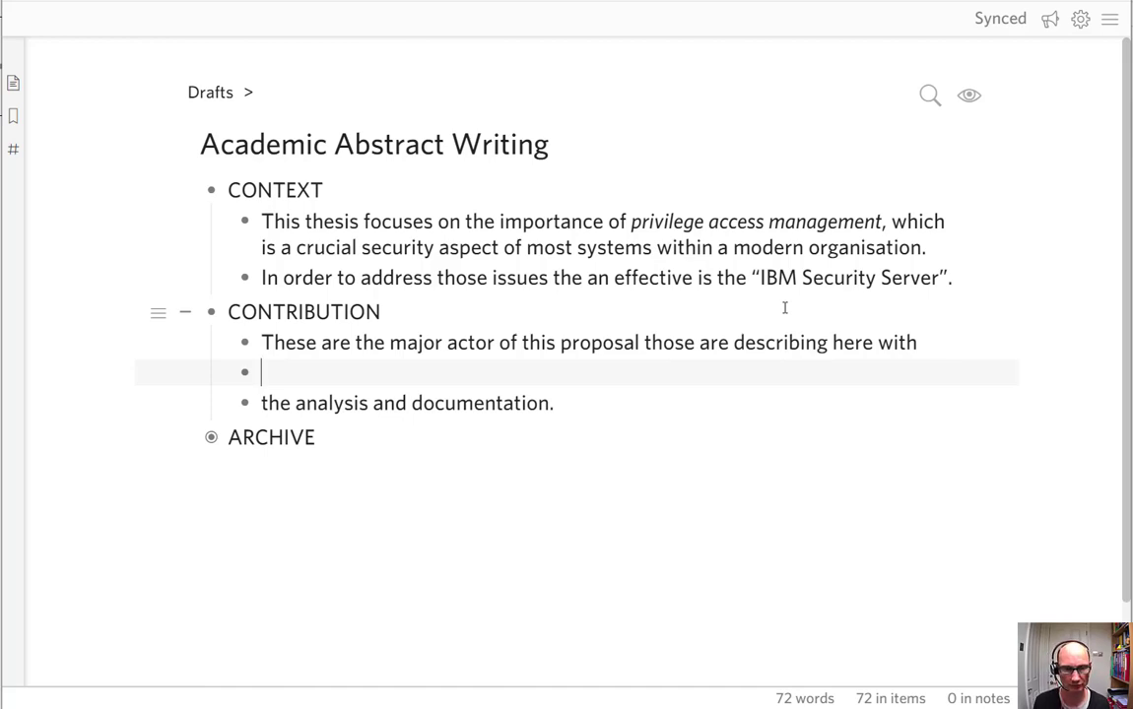
{"action": "type", "text": "In t"}
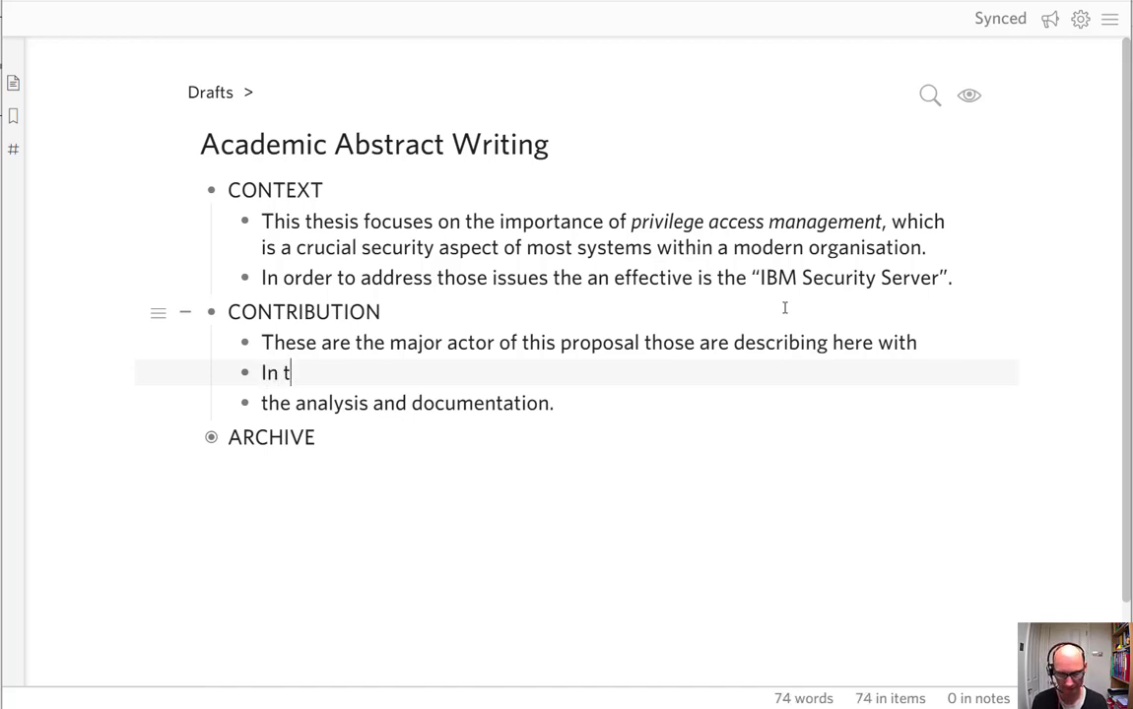
{"action": "type", "text": "his thesis"}
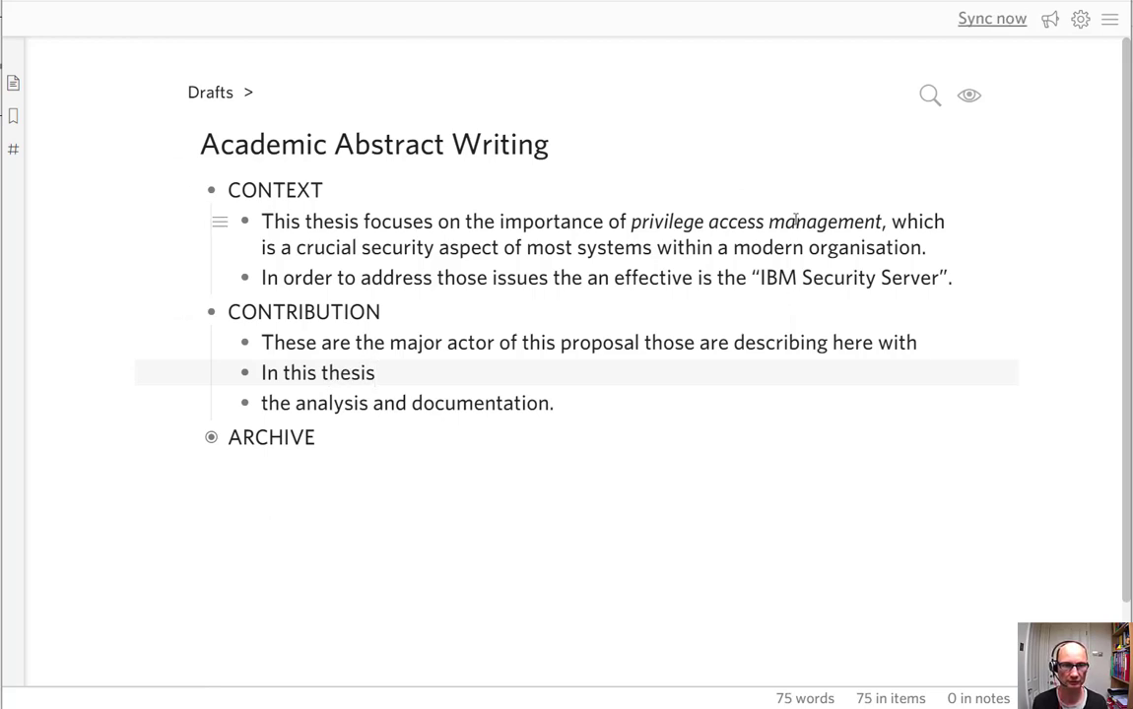
Highlight "This thesis" in the first CONTEXT bullet to check for wording repeated in the CONTRIBUTION section.
{"action": "left_click_drag", "start_coordinate": [265, 221], "coordinate": [362, 223]}
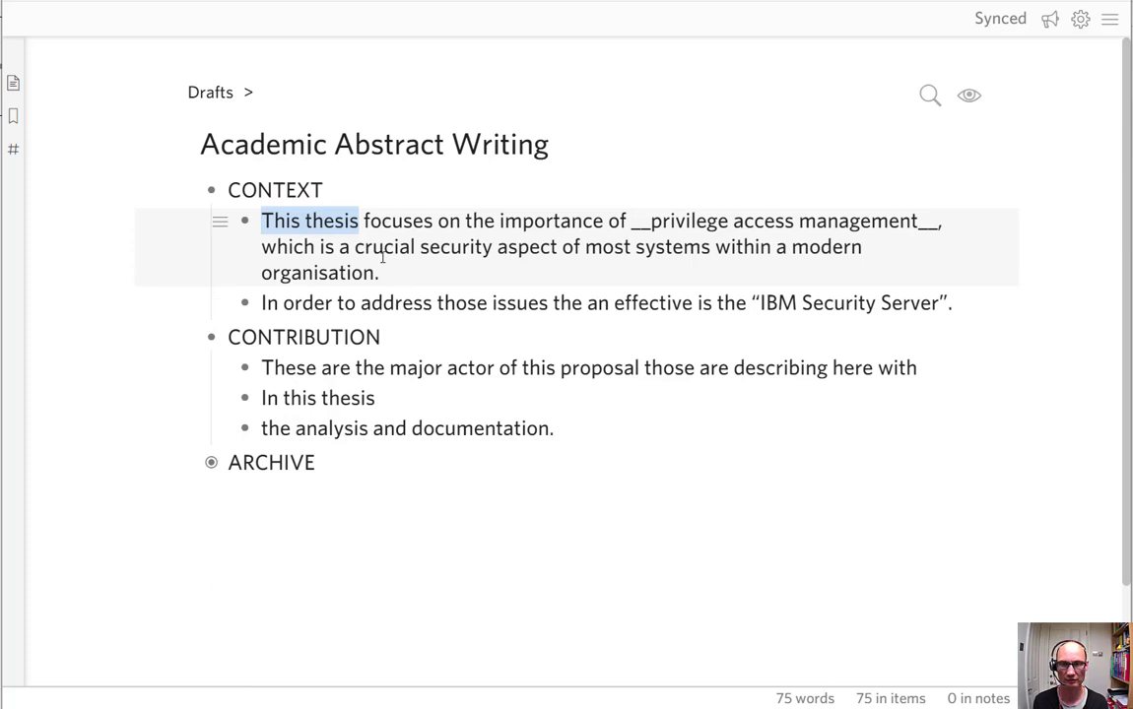
{"action": "left_click", "coordinate": [345, 221]}
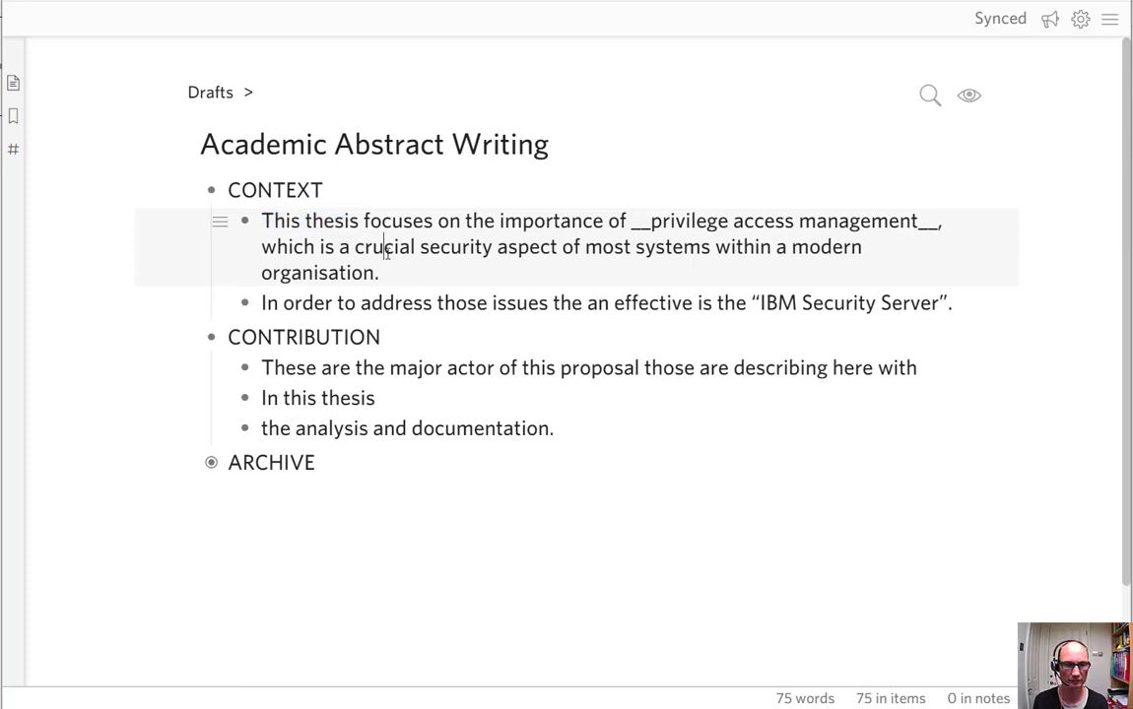
{"action": "left_click", "coordinate": [79, 255]}
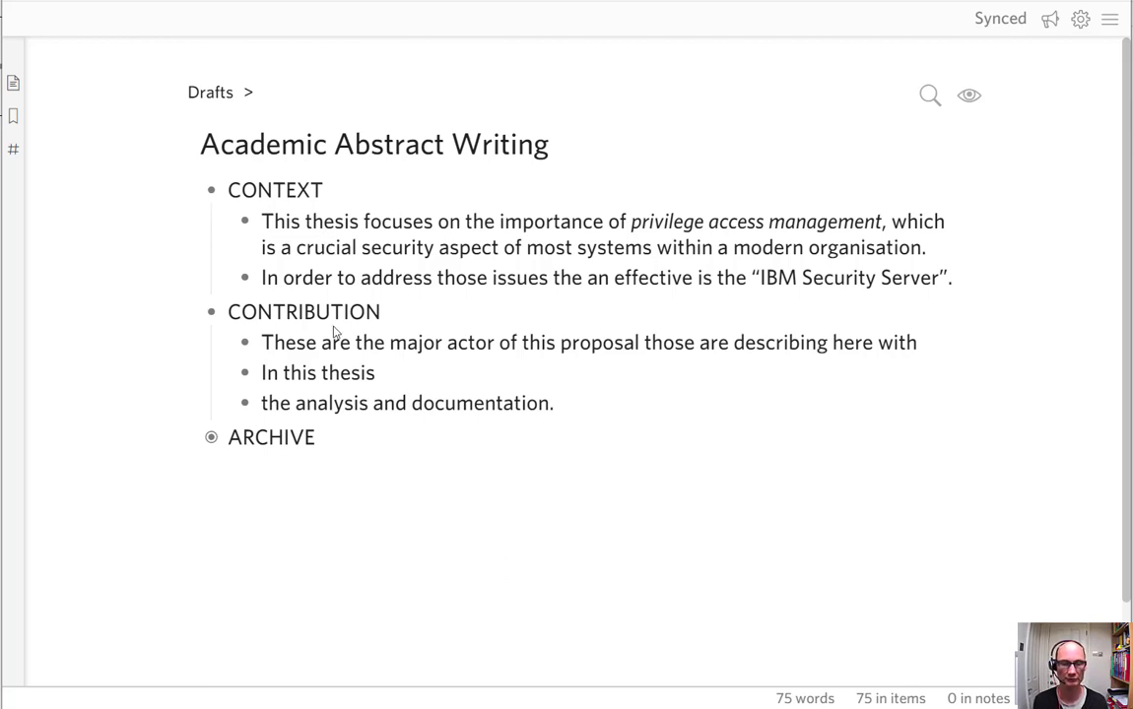
Add a comma after "In this thesis" in the new CONTRIBUTION bullet, trying the continuation "we" and removing it.
{"action": "left_click", "coordinate": [384, 375]}
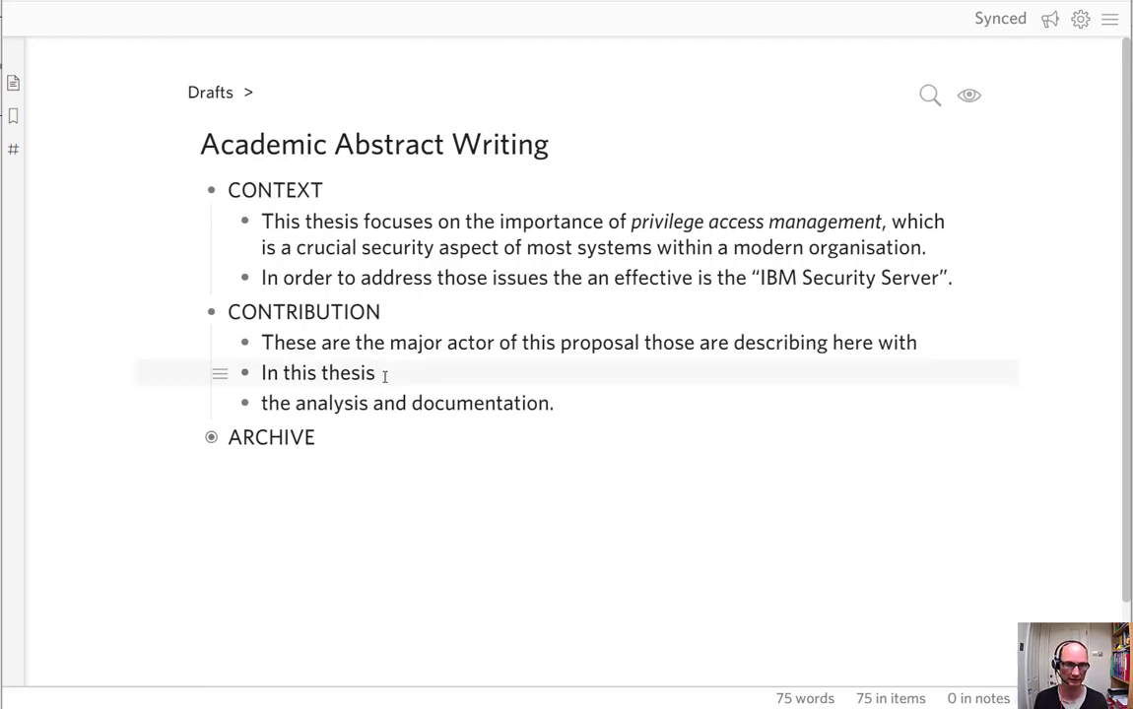
{"action": "type", "text": ", "}
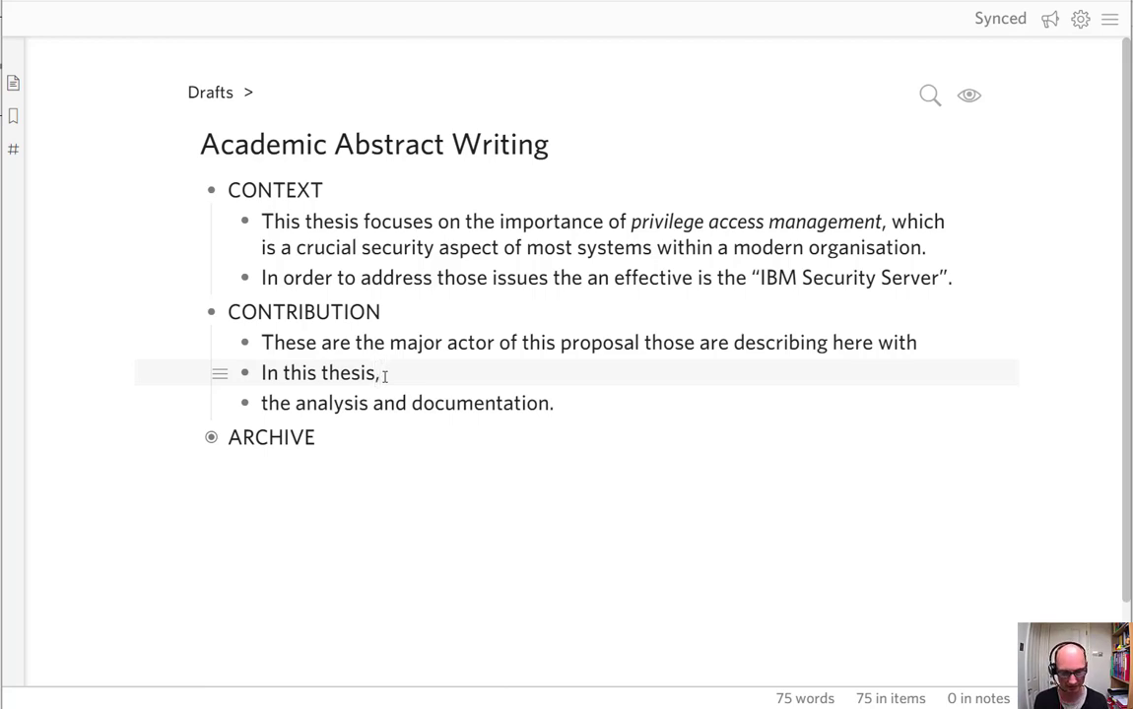
{"action": "type", "text": "we"}
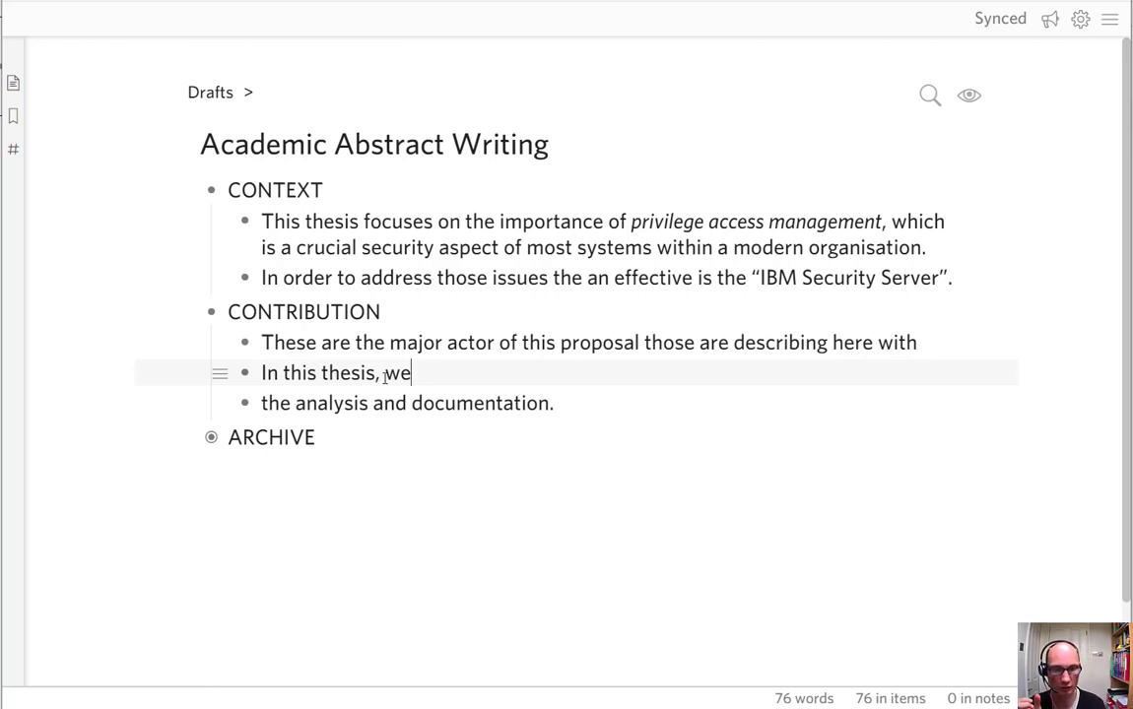
{"action": "key", "text": "BackSpace"}
{"action": "key", "text": "BackSpace"}
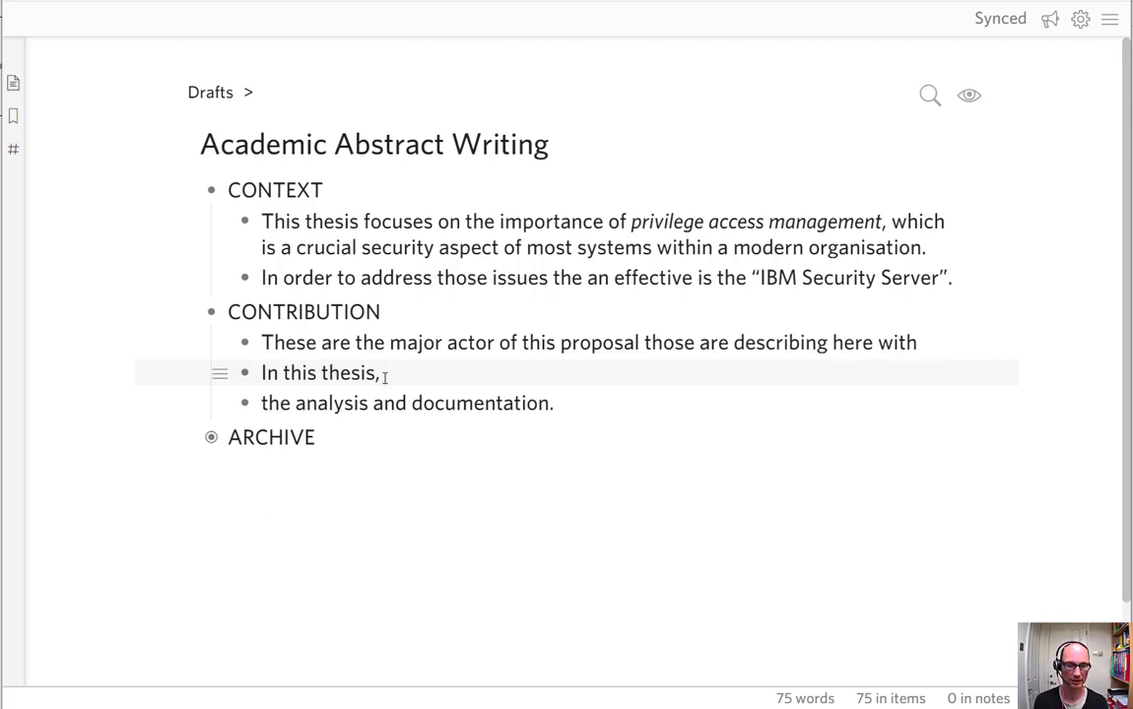
Continue the "In this thesis," bullet with "a report on using the .... is made".
{"action": "type", "text": "a report"}
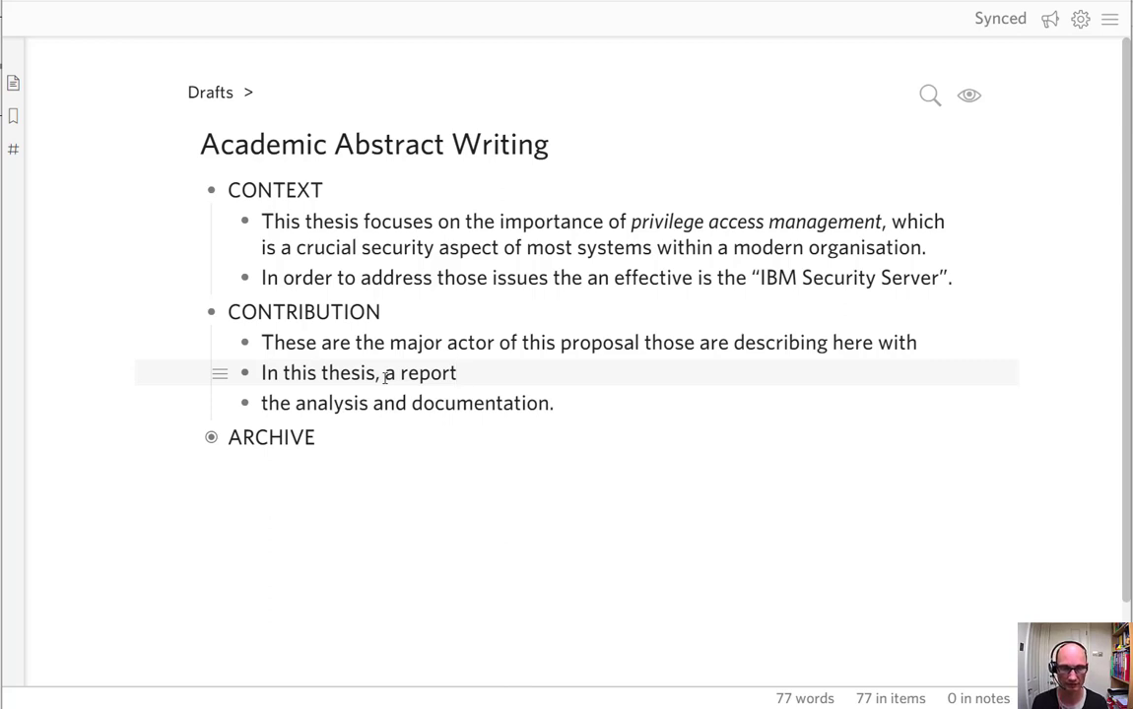
{"action": "type", "text": "on.... is made"}
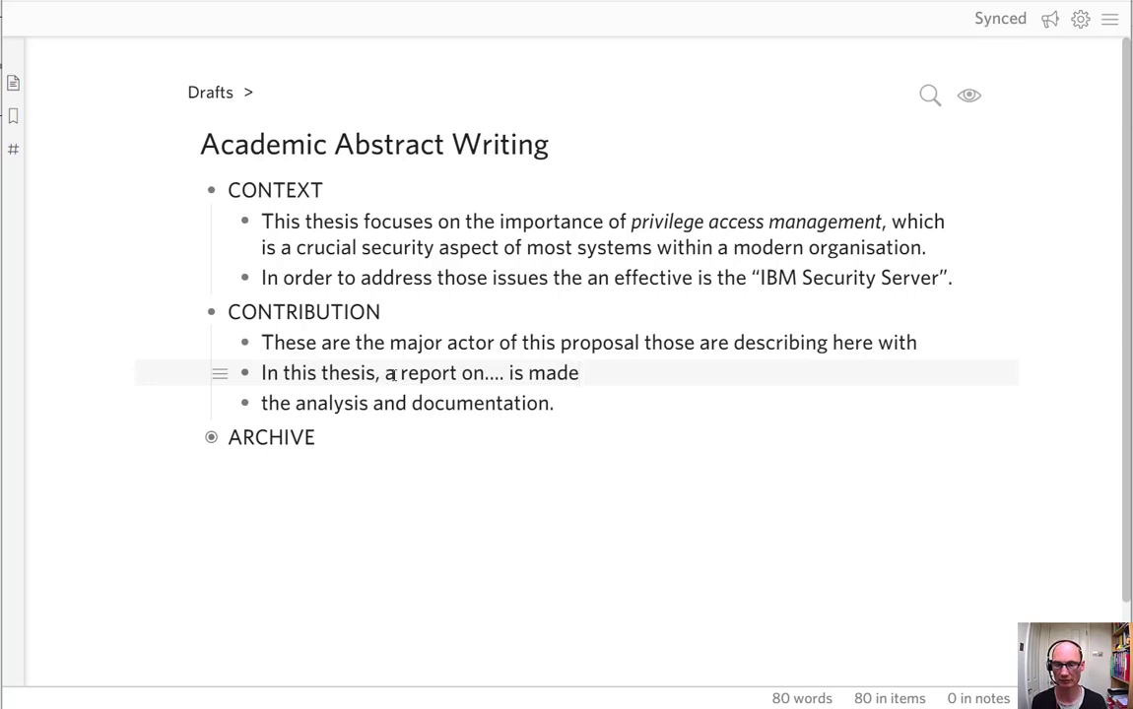
{"action": "left_click", "coordinate": [941, 278]}
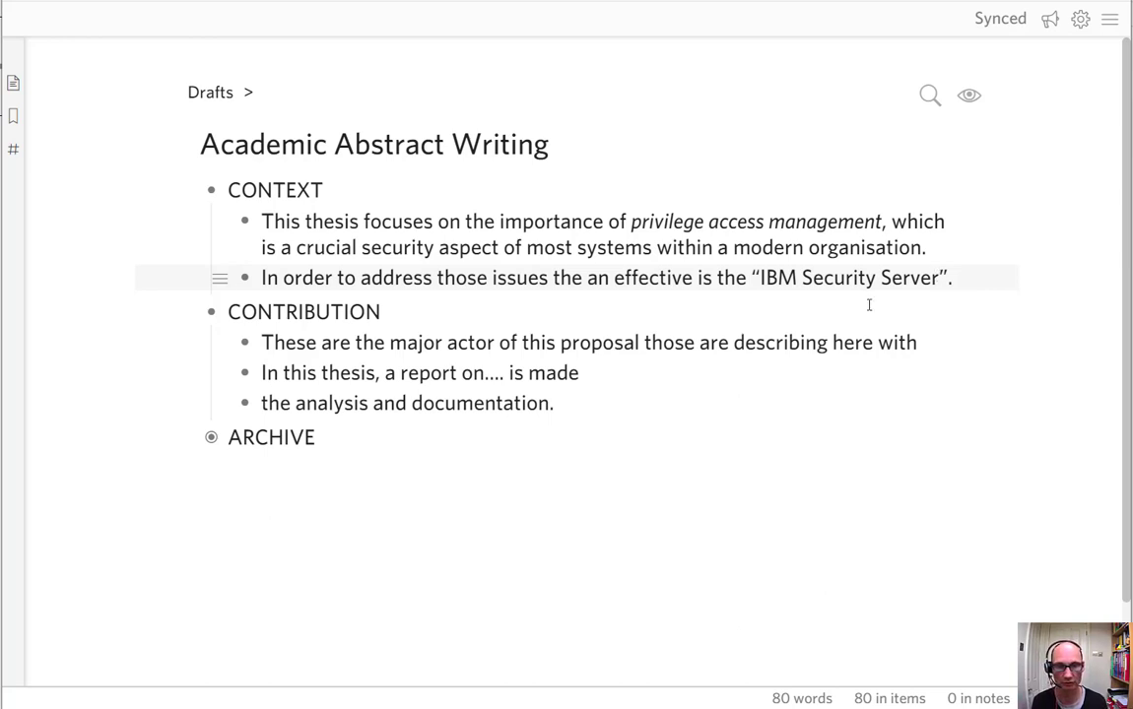
{"action": "left_click", "coordinate": [486, 372]}
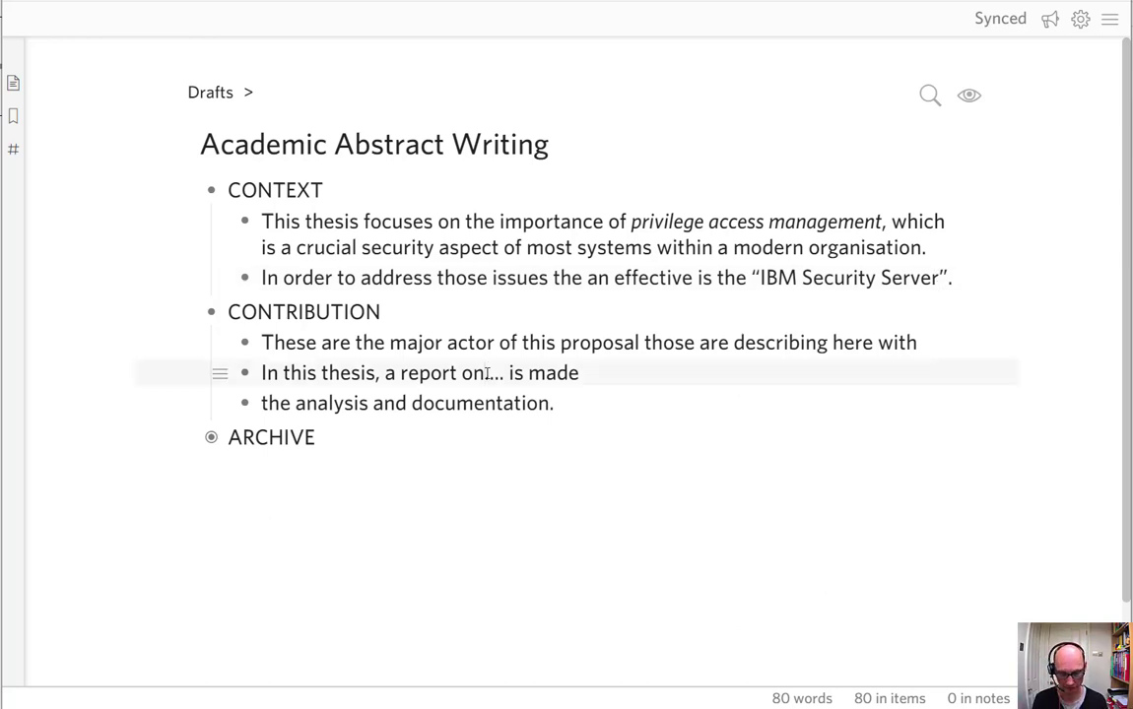
{"action": "type", "text": "using"}
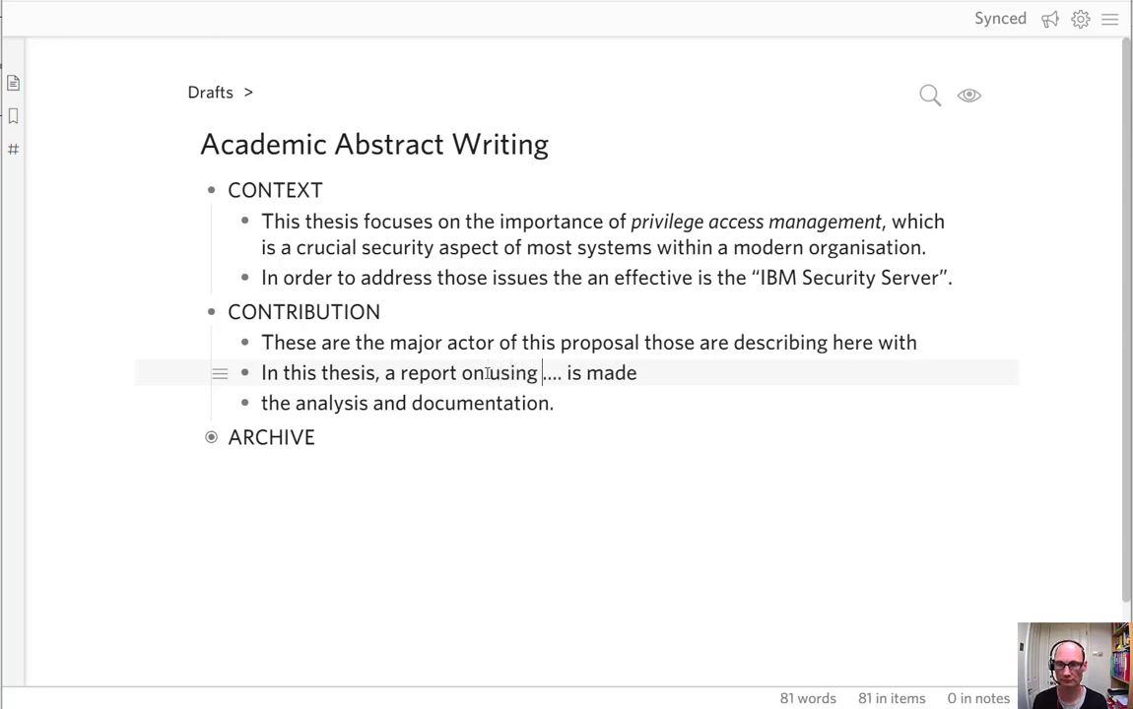
{"action": "type", "text": " the"}
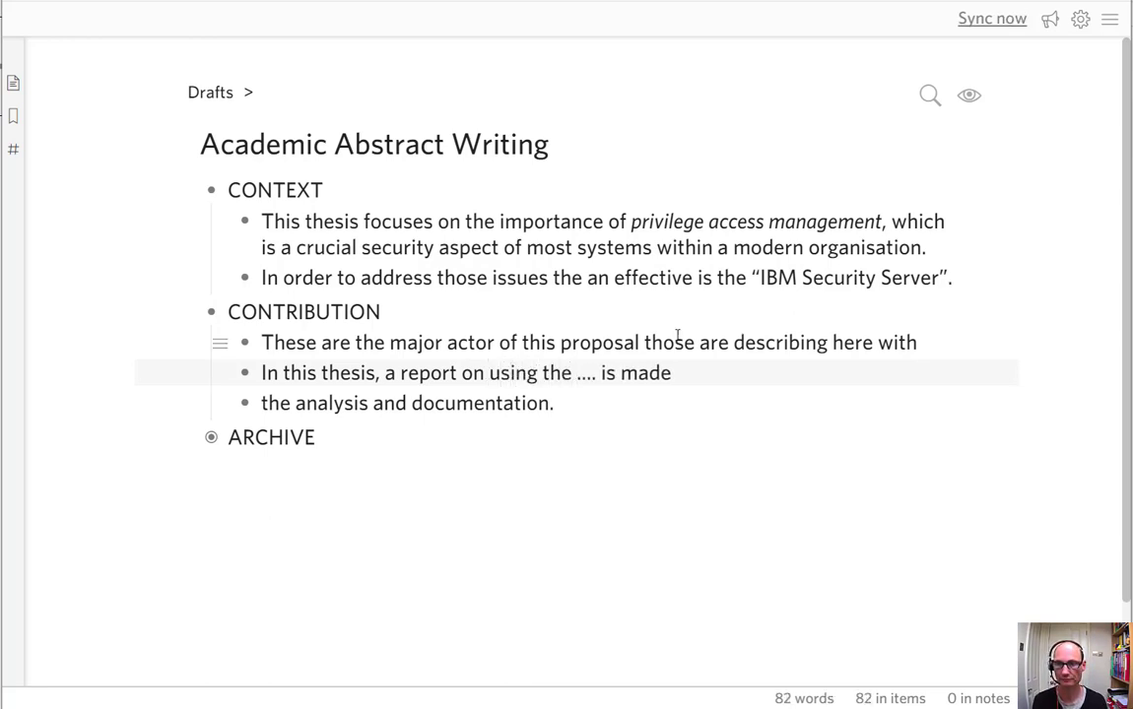
Replace the dots in the "In this thesis" bullet with "IBM Security Server" copied from the second CONTEXT bullet.
{"action": "left_click_drag", "start_coordinate": [940, 278], "coordinate": [762, 278]}
{"action": "key", "text": "ctrl+c"}
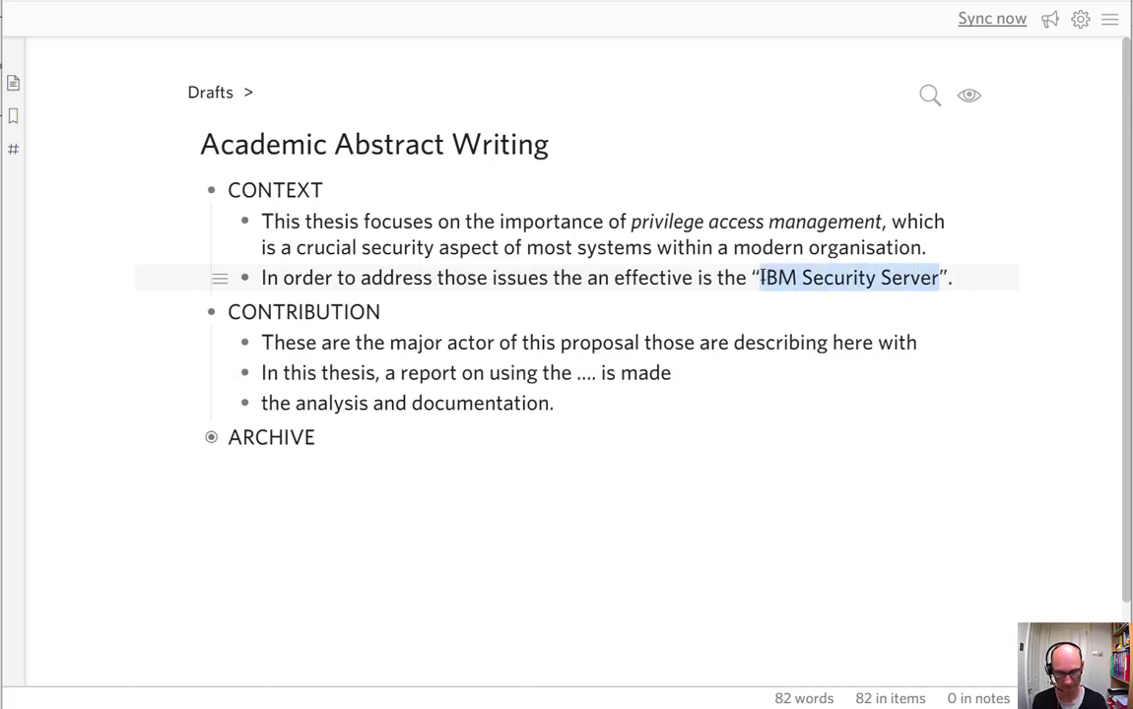
{"action": "left_click", "coordinate": [578, 373]}
{"action": "key", "text": "ctrl+v"}
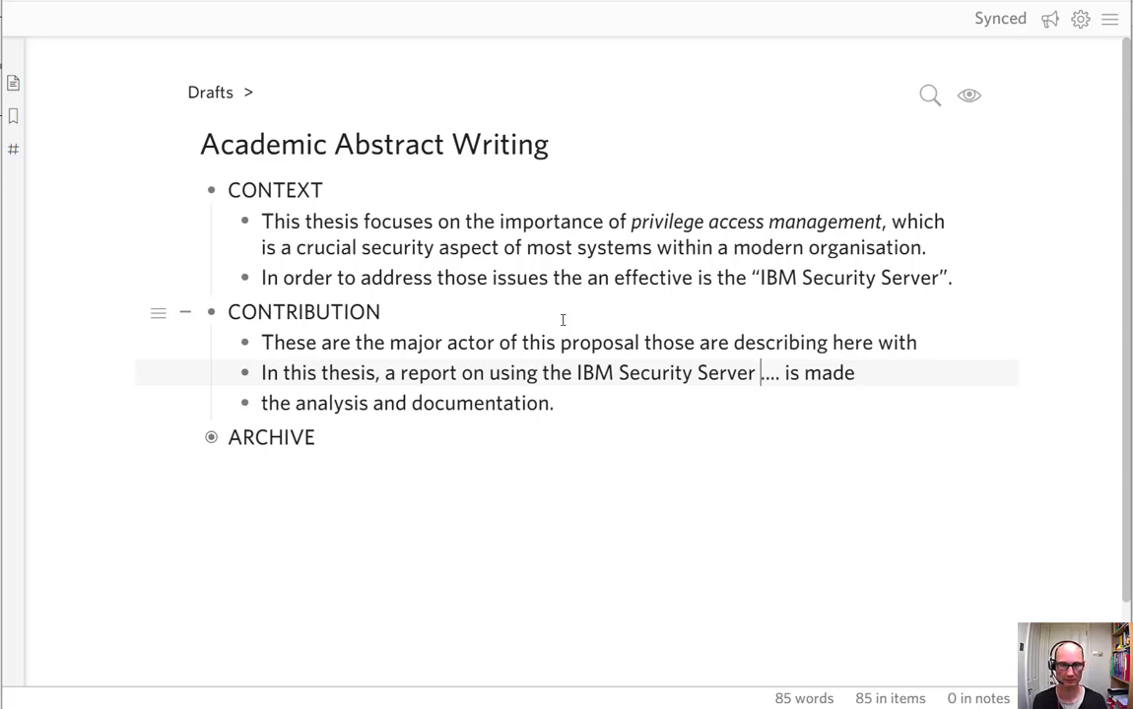
{"action": "key", "text": "Delete"}
{"action": "key", "text": "Delete"}
{"action": "key", "text": "Delete"}
{"action": "key", "text": "Delete"}
{"action": "key", "text": "Delete"}
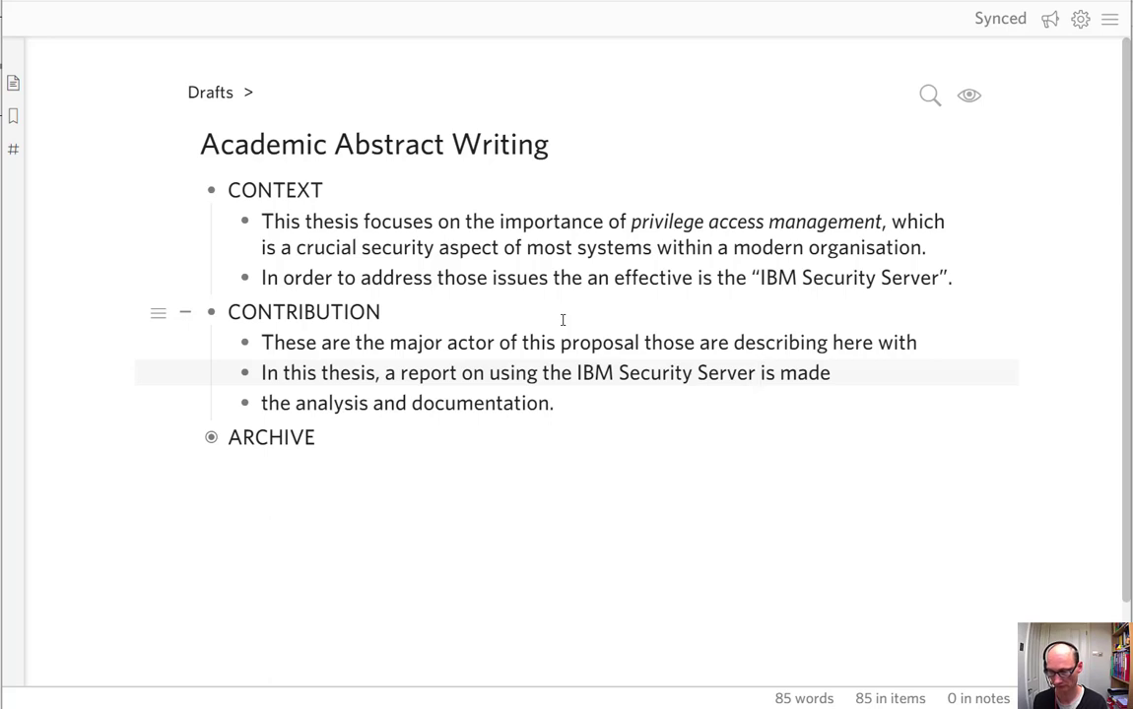
Replace "made" with "given." at the end of the "In this thesis" bullet.
{"action": "key", "text": "End"}
{"action": "key", "text": "BackSpace"}
{"action": "key", "text": "BackSpace"}
{"action": "key", "text": "BackSpace"}
{"action": "key", "text": "BackSpace"}
{"action": "type", "text": "gic"}
{"action": "key", "text": "BackSpace"}
{"action": "type", "text": "ven."}
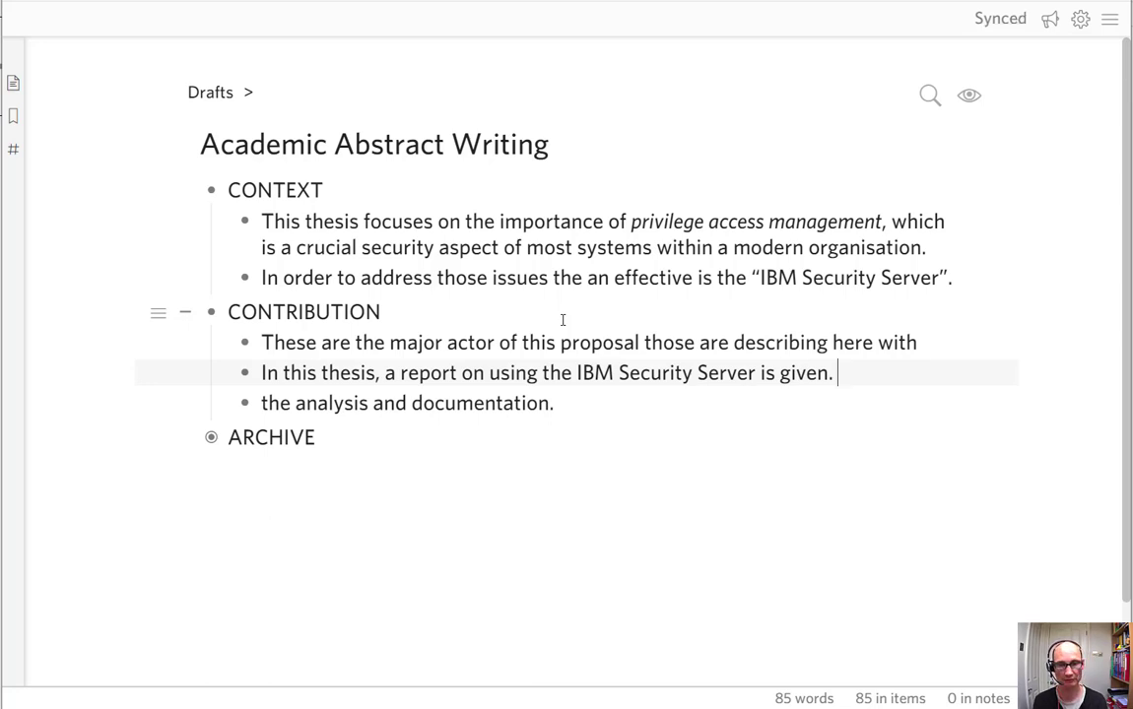
Split off "documentation." as its own bullet, reword it as "document the installation and use", and move it above "the analysis and".
{"action": "left_click", "coordinate": [412, 405]}
{"action": "key", "text": "Return"}
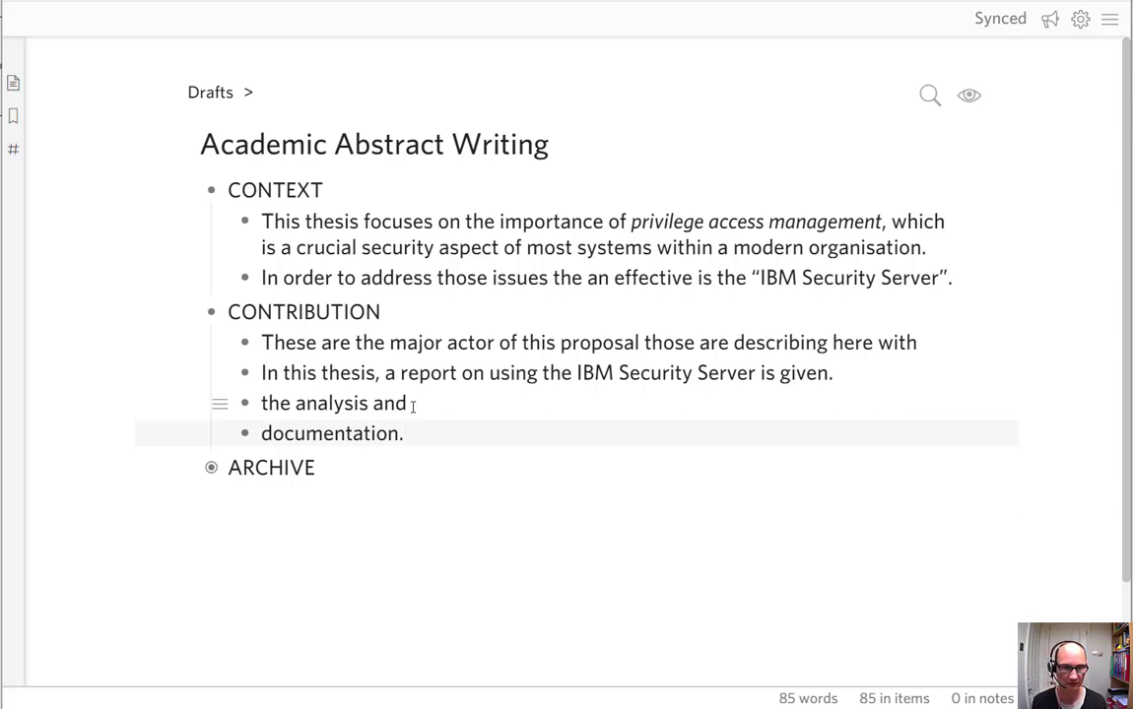
{"action": "key", "text": "BackSpace"}
{"action": "key", "text": "BackSpace"}
{"action": "key", "text": "BackSpace"}
{"action": "key", "text": "BackSpace"}
{"action": "key", "text": "BackSpace"}
{"action": "key", "text": "BackSpace"}
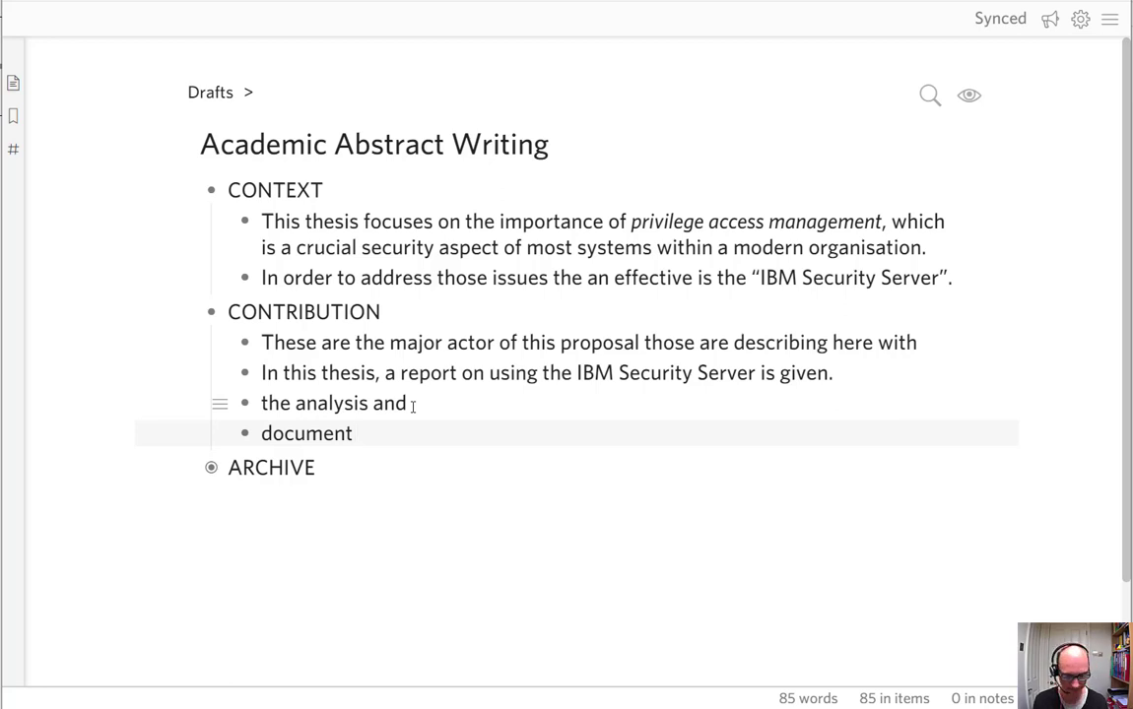
{"action": "type", "text": "the inst"}
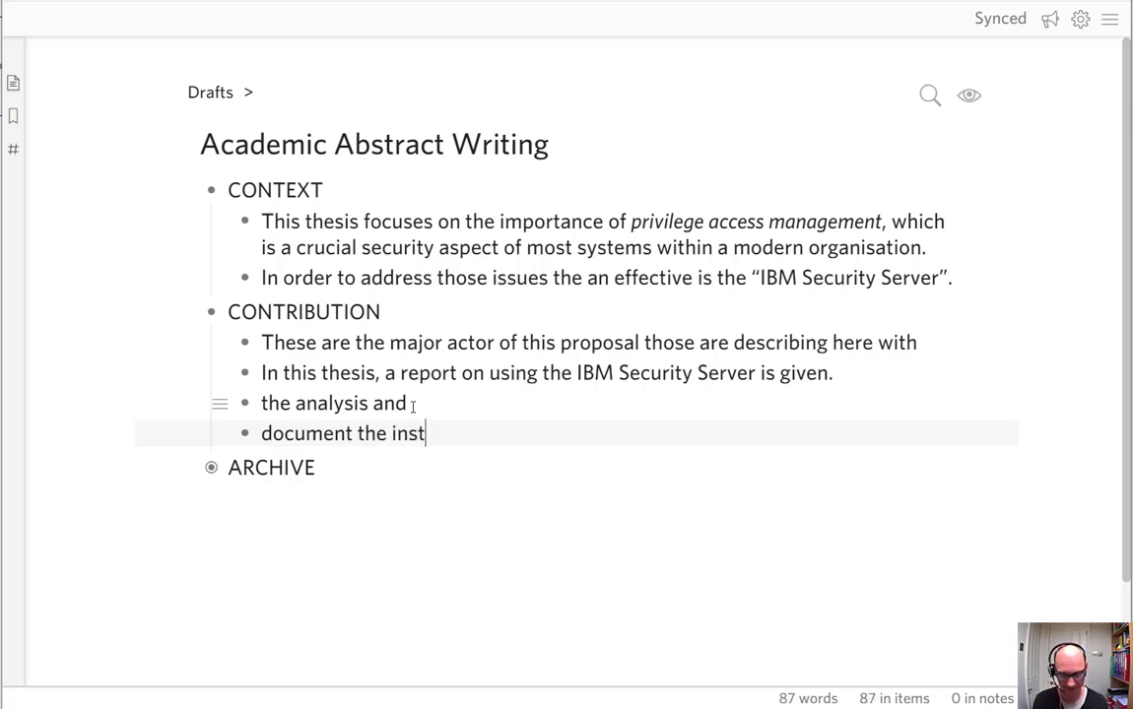
{"action": "type", "text": "allation "}
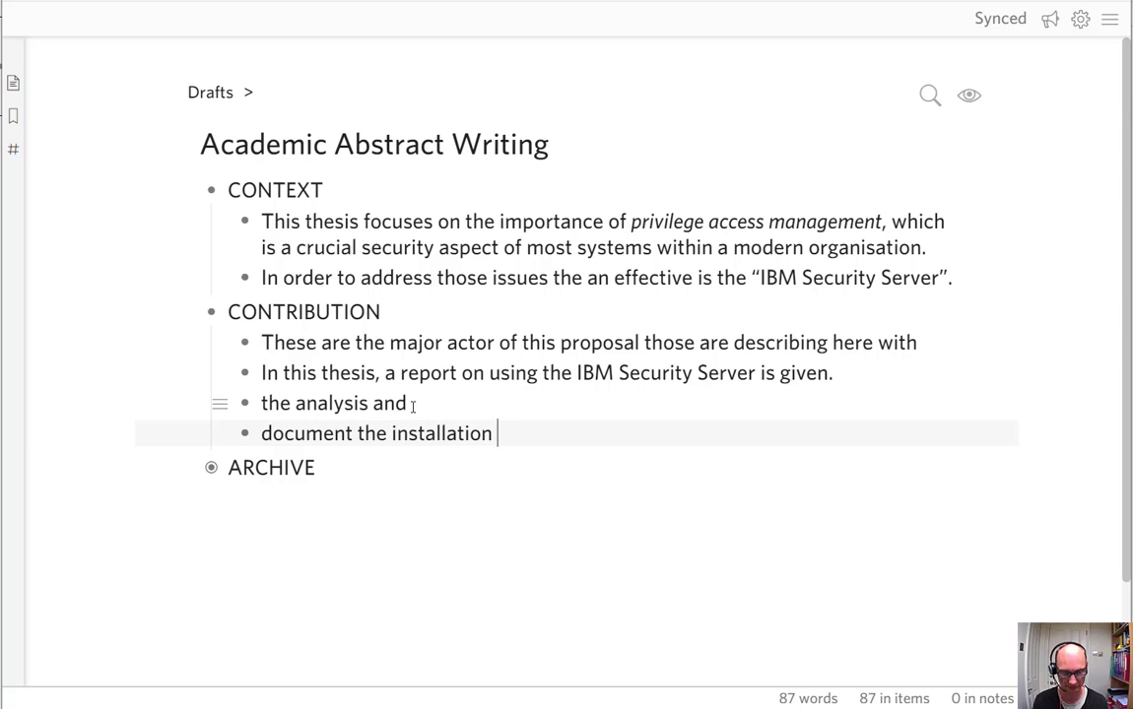
{"action": "type", "text": "and use"}
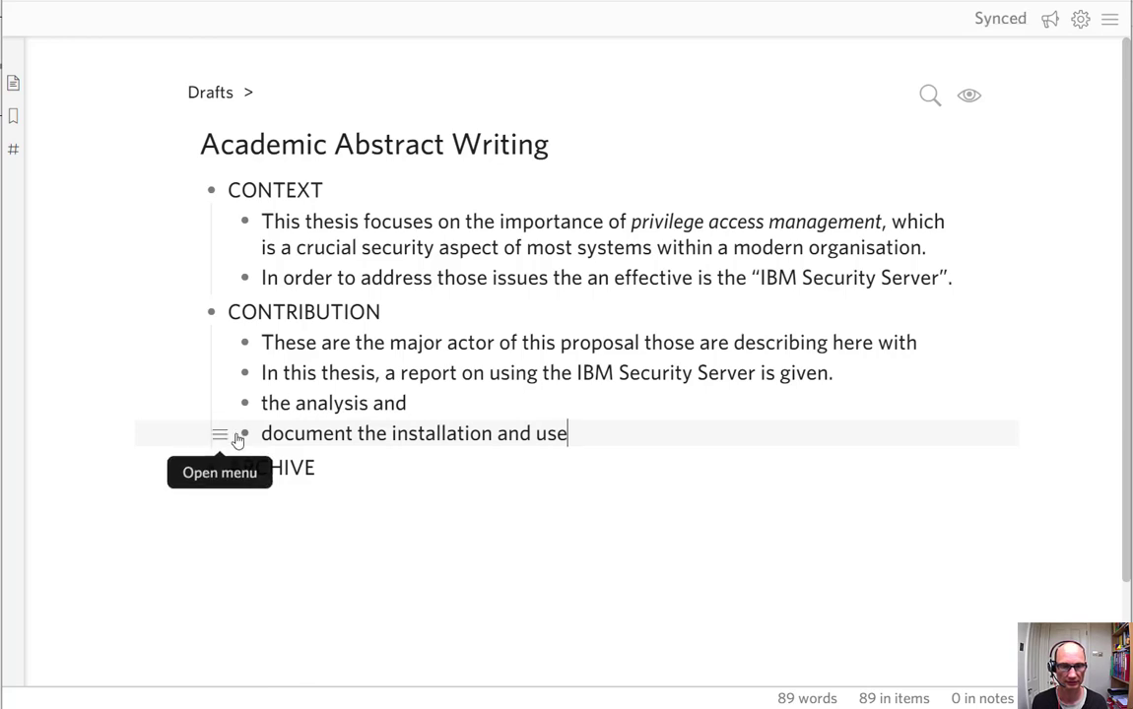
{"action": "left_click_drag", "start_coordinate": [244, 433], "coordinate": [238, 399]}
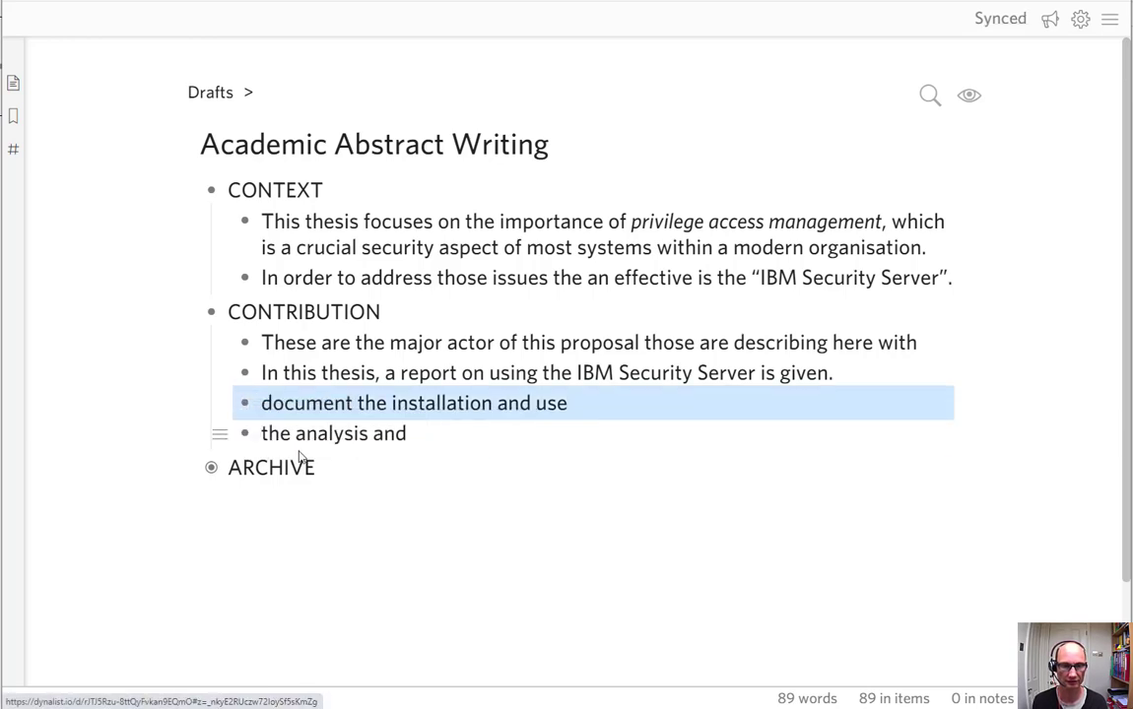
Replace "and" in the last CONTRIBUTION bullet with "of the resulting benefits".
{"action": "double_click", "coordinate": [394, 434]}
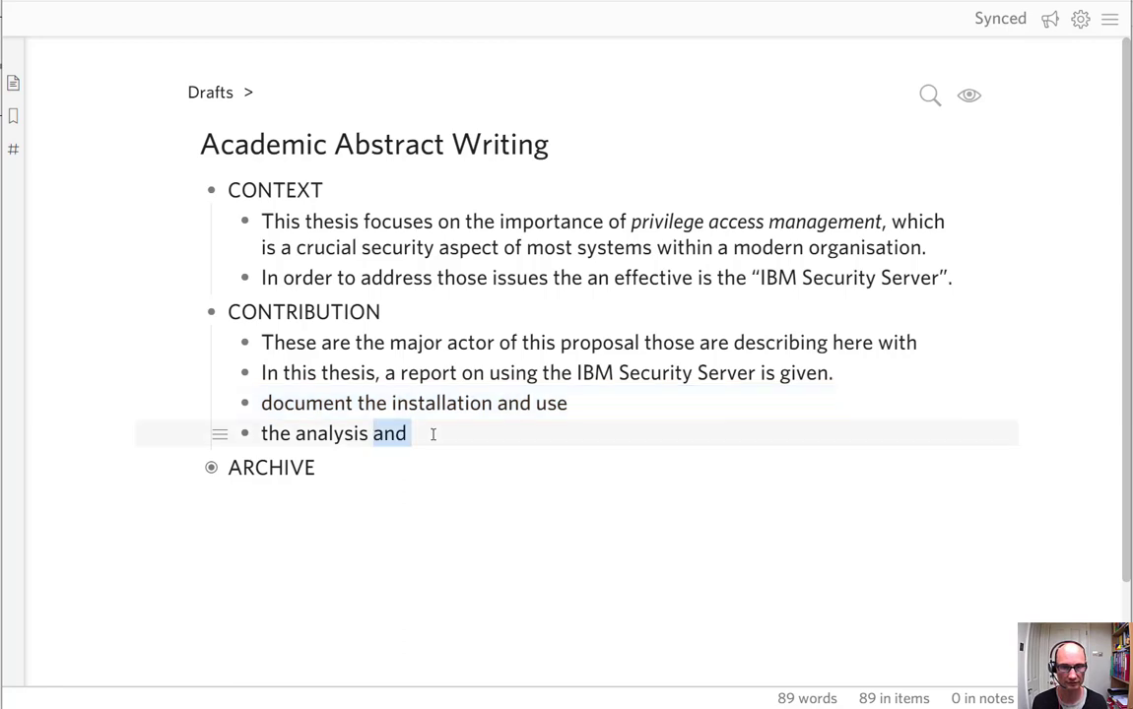
{"action": "type", "text": "of th"}
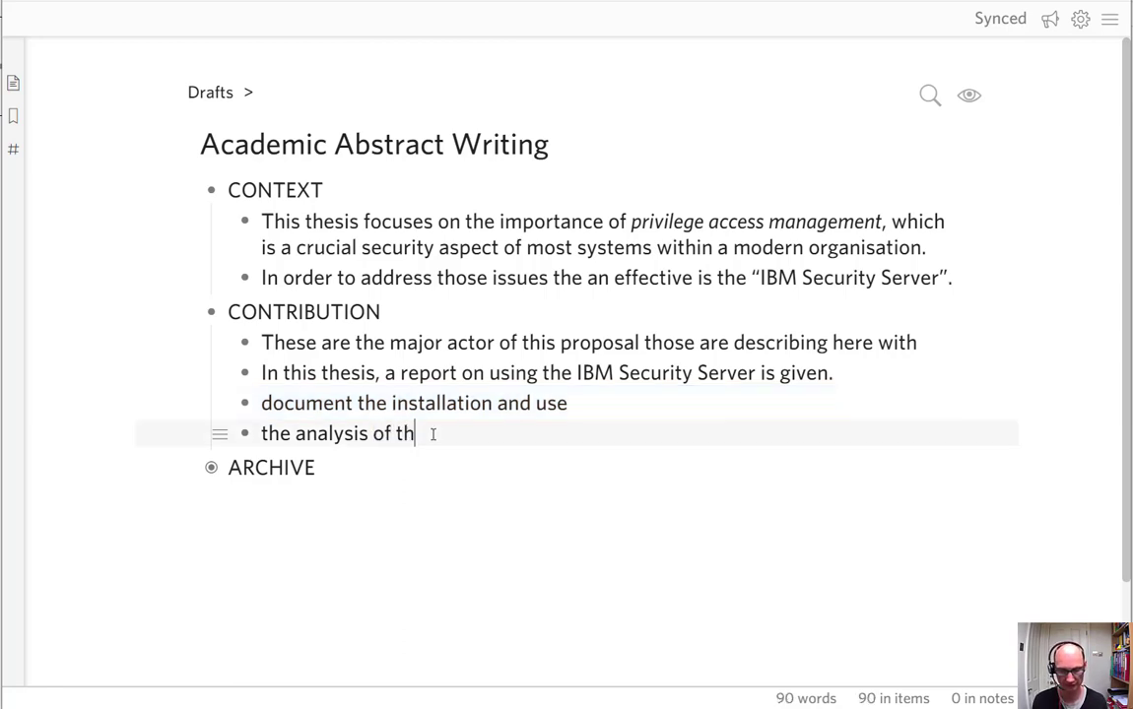
{"action": "type", "text": "e resulting "}
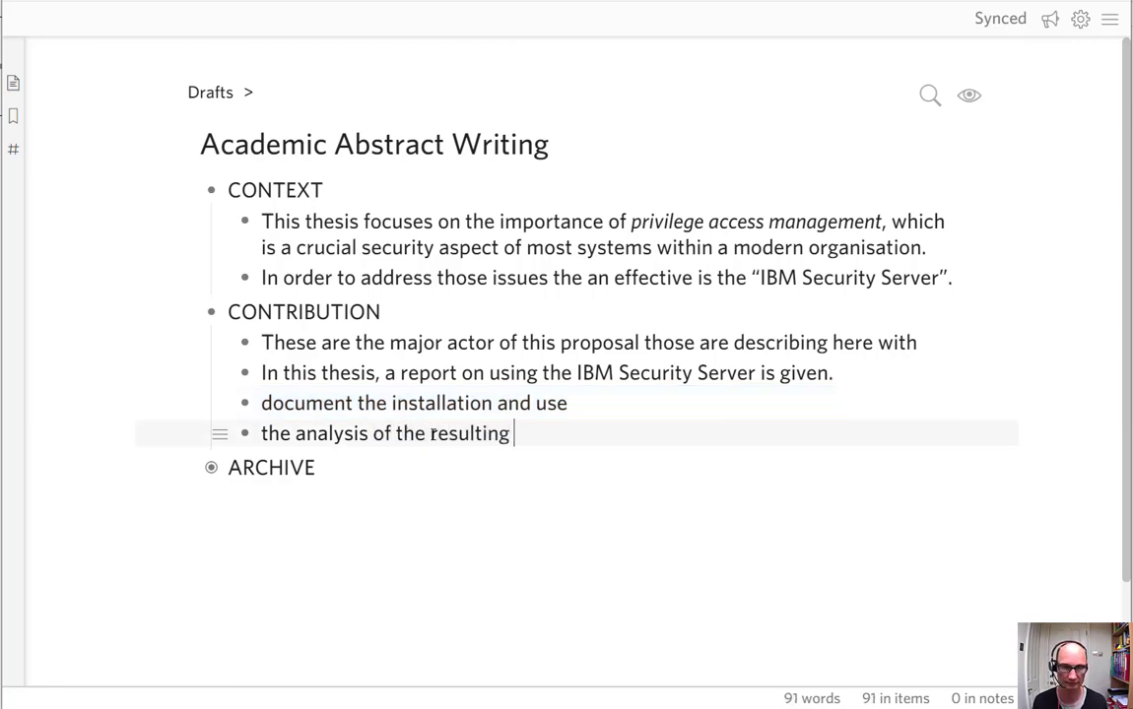
{"action": "type", "text": "benbe"}
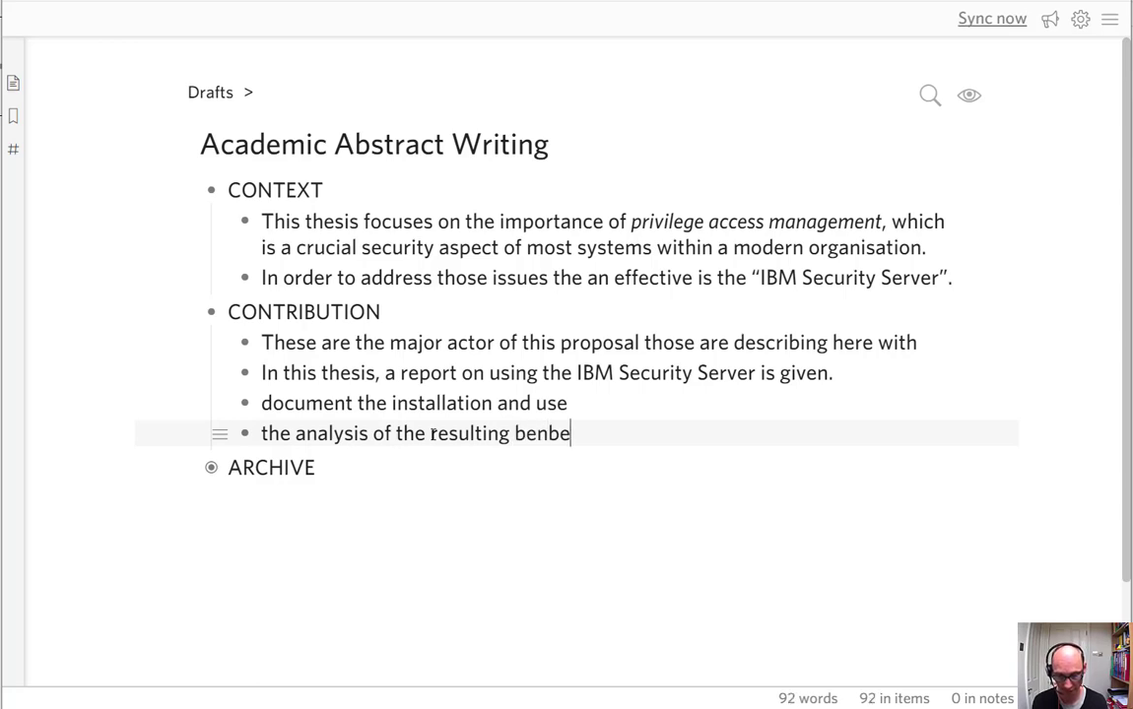
{"action": "type", "text": "fit"}
{"action": "key", "text": "BackSpace"}
{"action": "key", "text": "BackSpace"}
{"action": "key", "text": "BackSpace"}
{"action": "key", "text": "BackSpace"}
{"action": "key", "text": "BackSpace"}
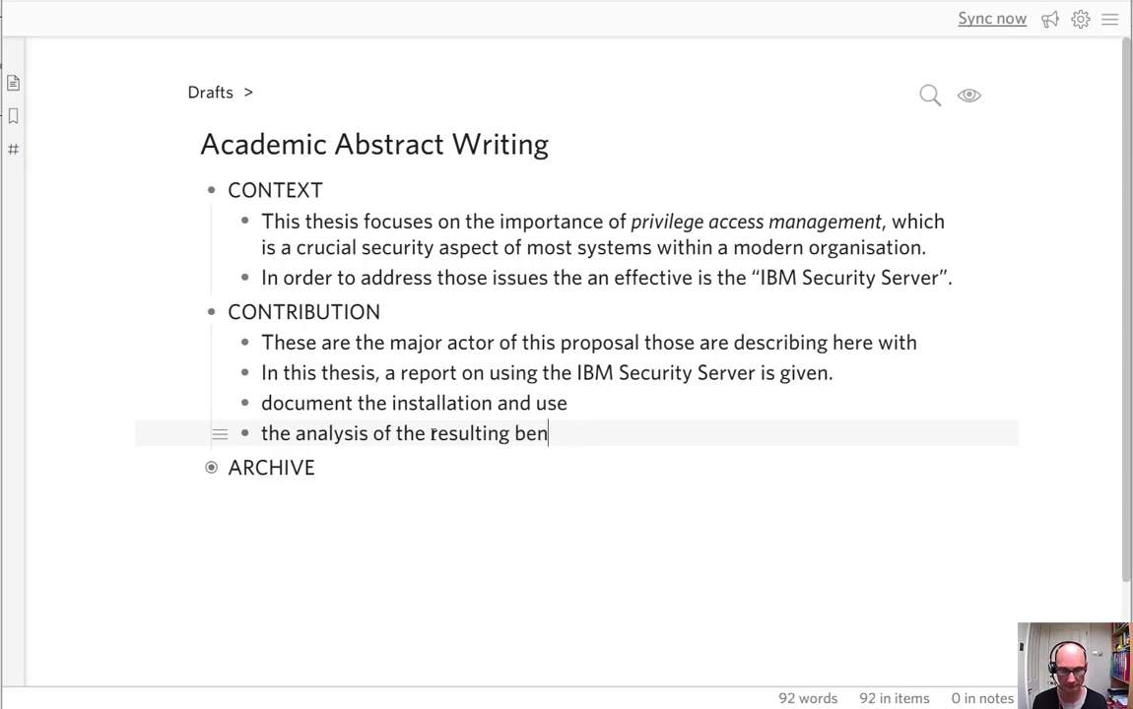
{"action": "type", "text": "efits"}
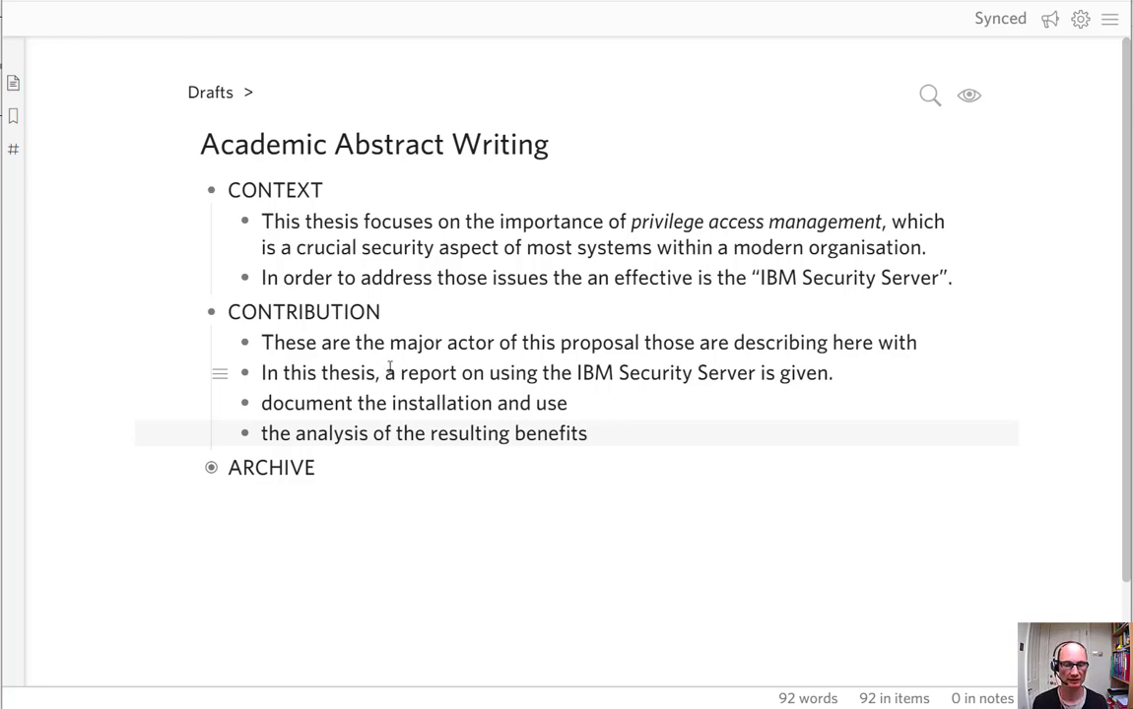
Focus the outline on the CONTRIBUTION section and move the "These are the major actor" bullet to the end of the list.
{"action": "left_click", "coordinate": [211, 312]}
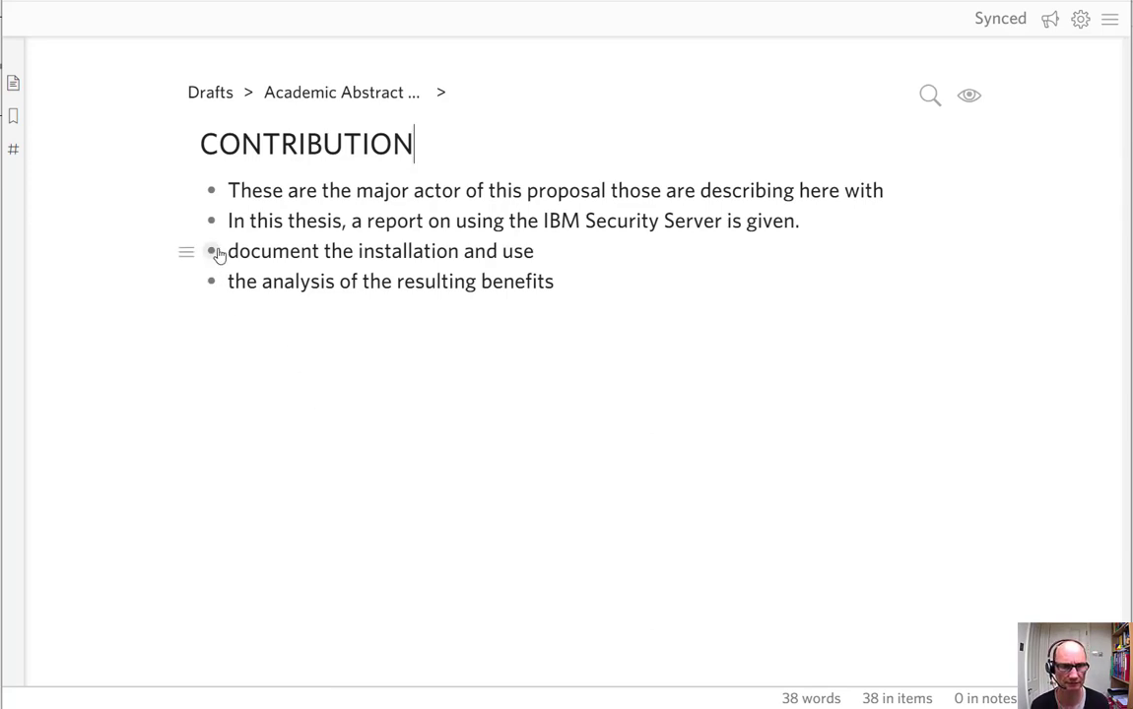
{"action": "left_click_drag", "start_coordinate": [211, 224], "coordinate": [242, 299]}
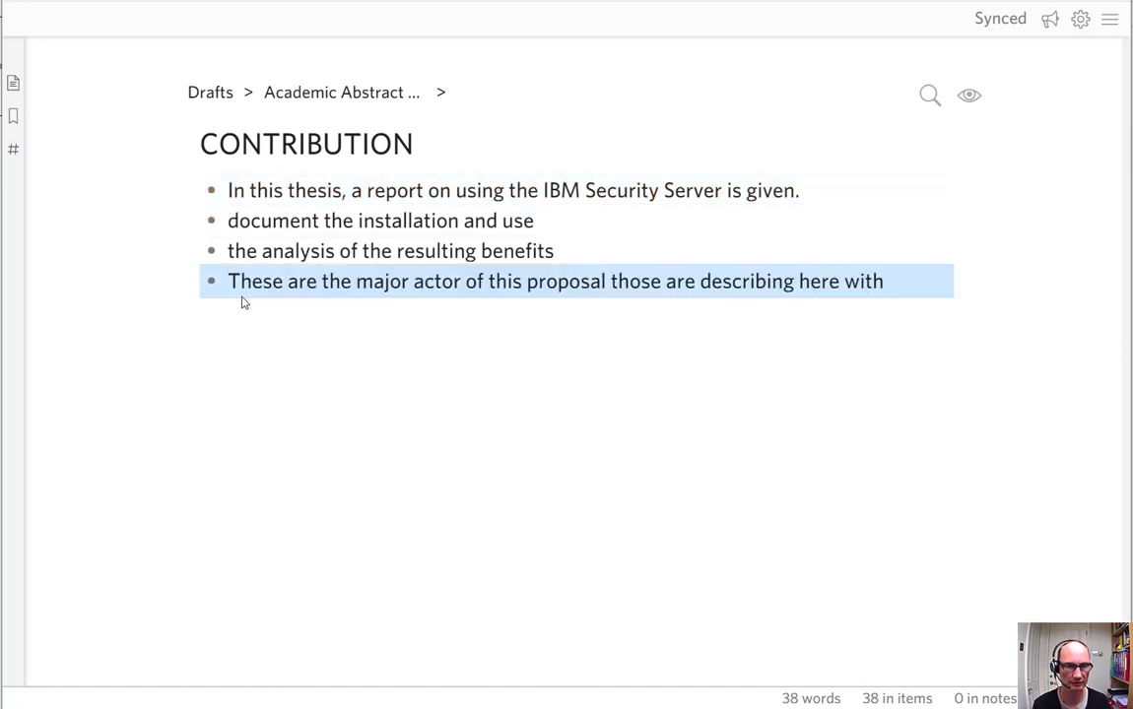
Review the words "actor", "proposal" and "describing" in the last CONTRIBUTION bullet, and delete that bullet.
{"action": "double_click", "coordinate": [418, 282]}
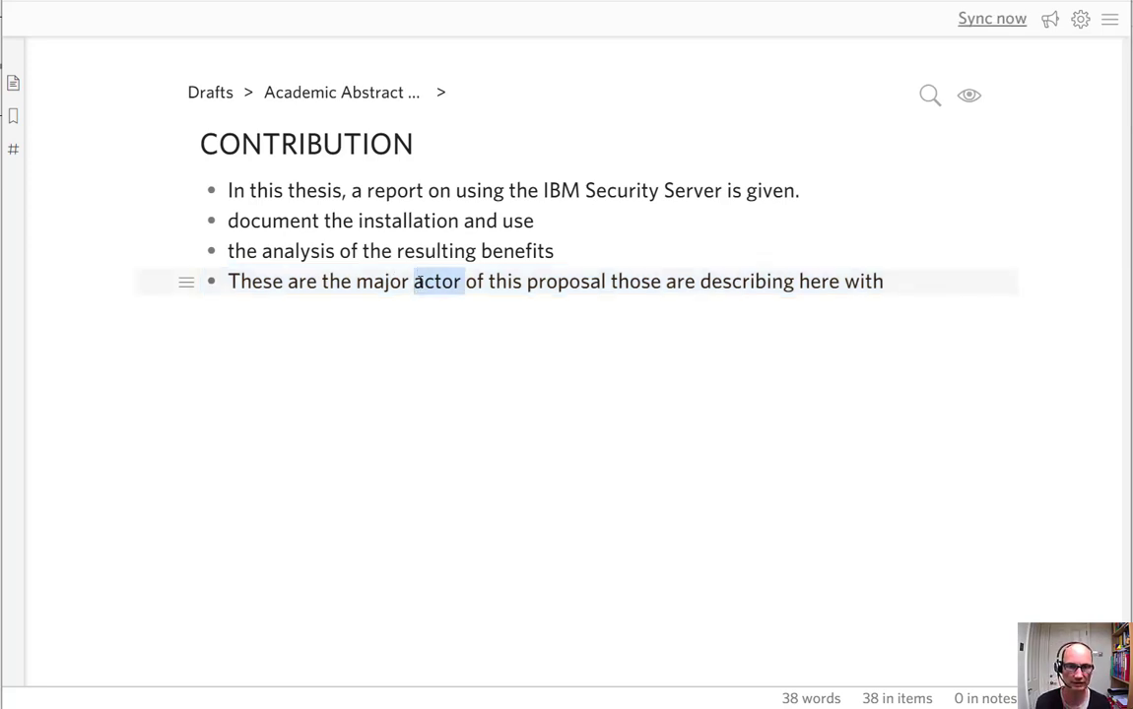
{"action": "left_click", "coordinate": [558, 282]}
{"action": "double_click", "coordinate": [560, 282]}
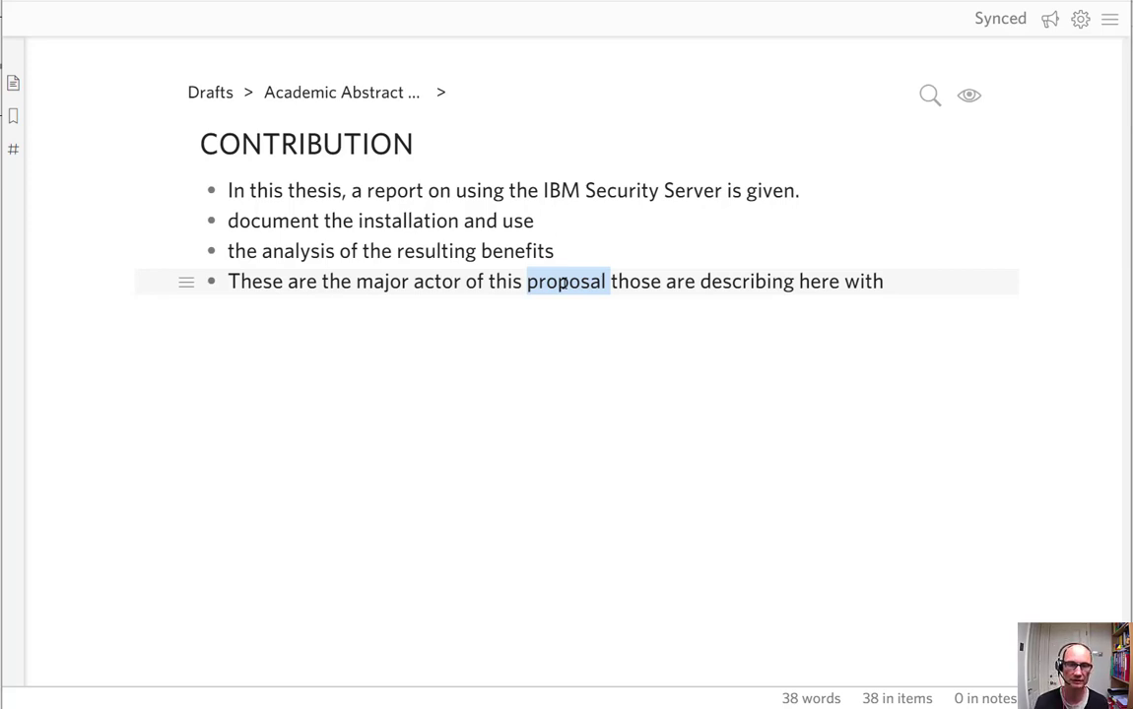
{"action": "double_click", "coordinate": [437, 282]}
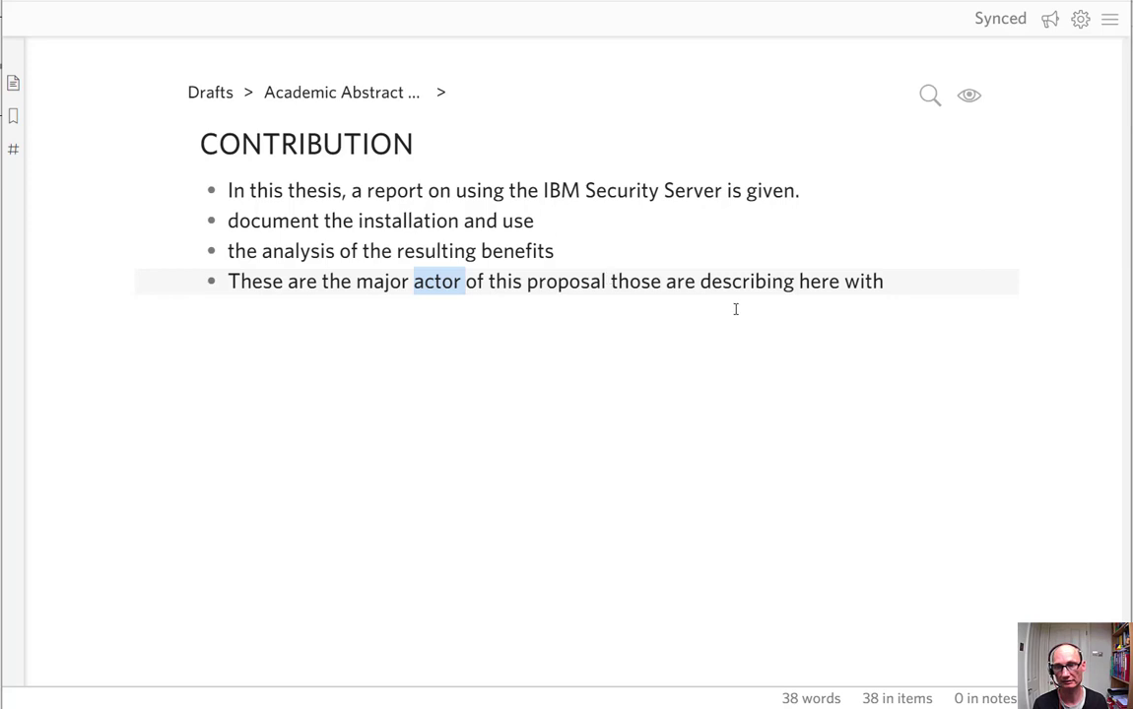
{"action": "double_click", "coordinate": [751, 282]}
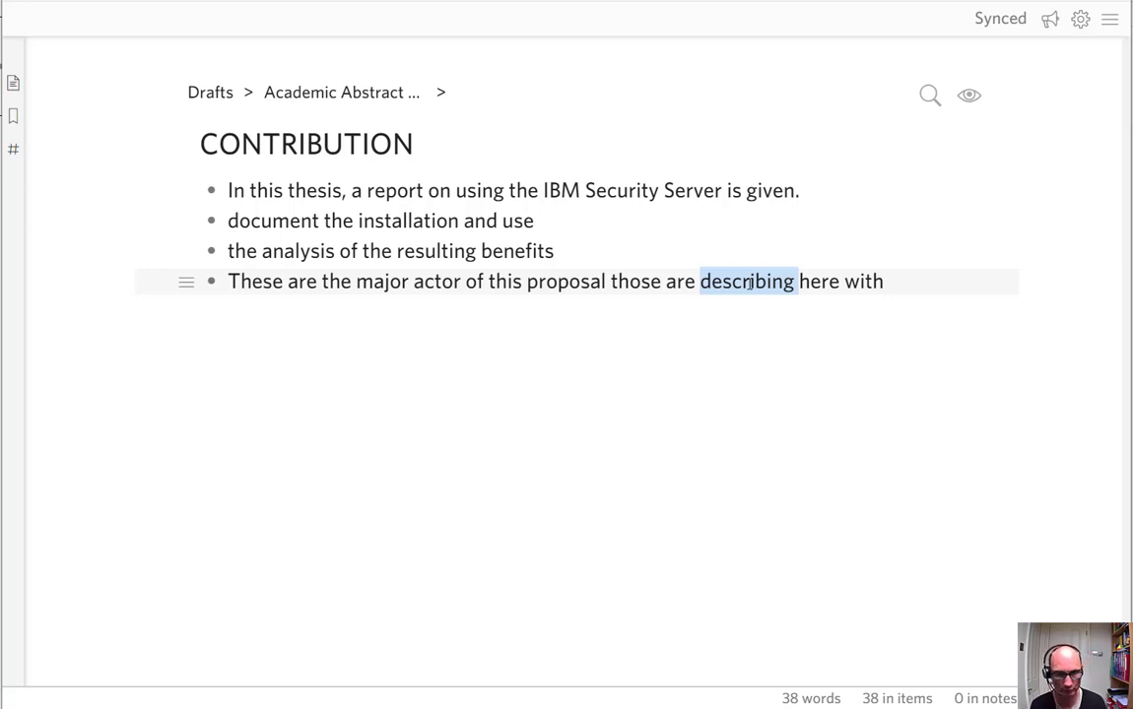
{"action": "triple_click", "coordinate": [750, 282]}
{"action": "key", "text": "BackSpace"}
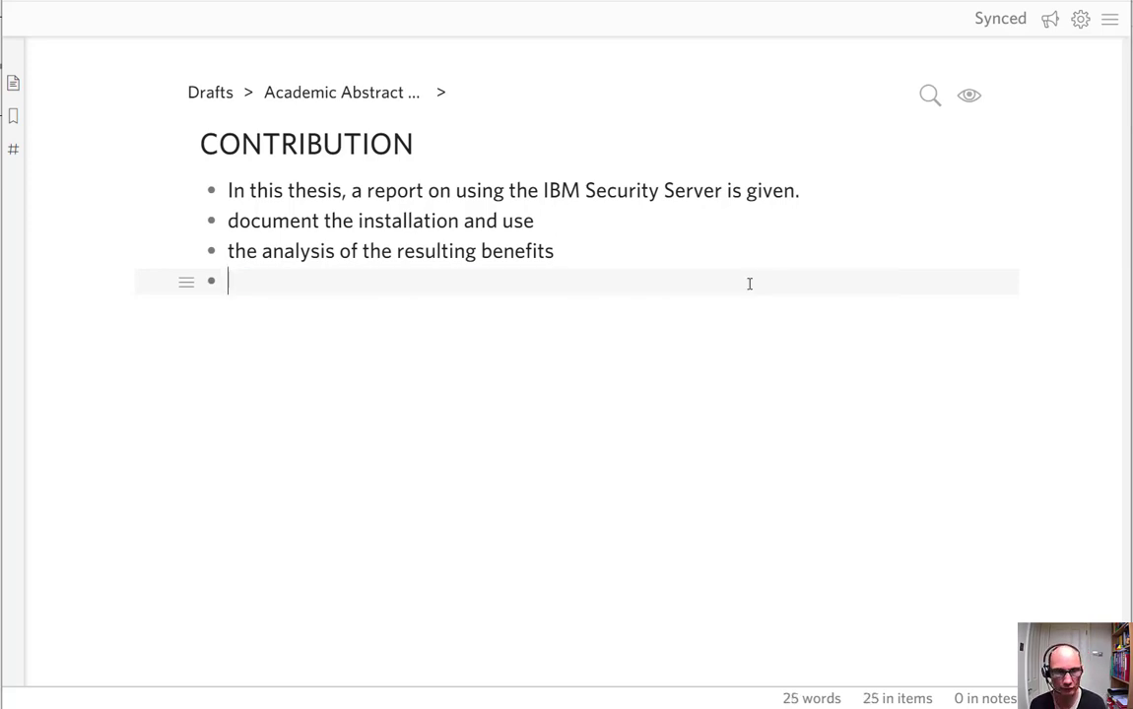
{"action": "key", "text": "BackSpace"}
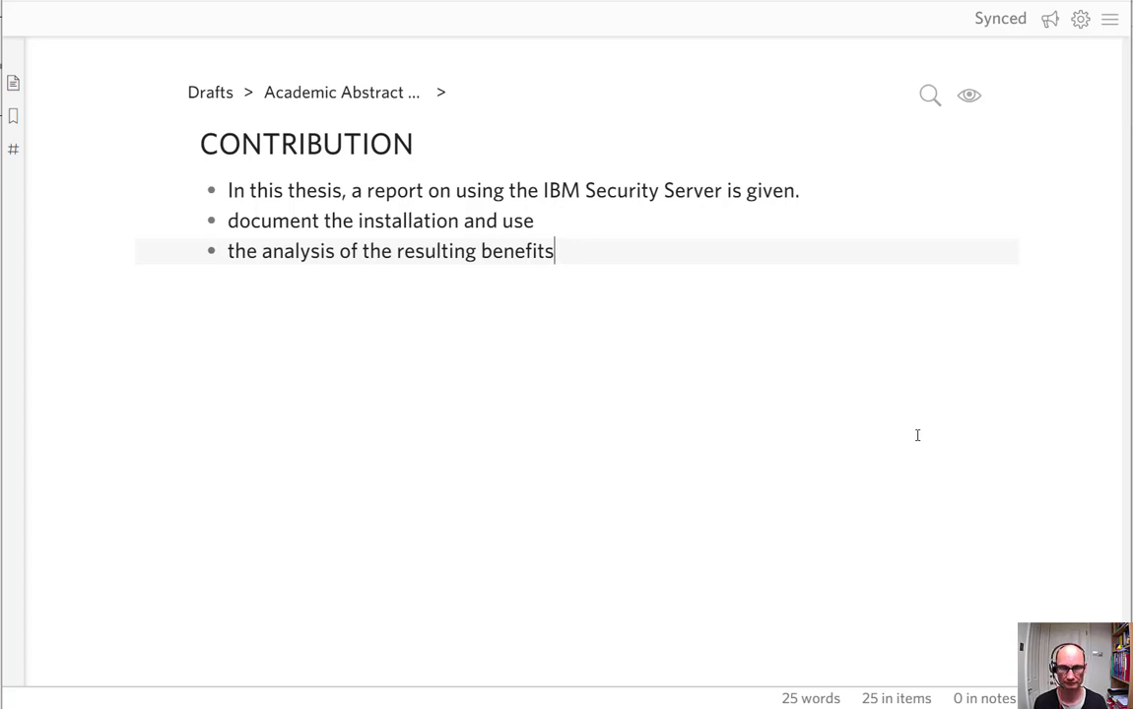
Reword the start of the second CONTRIBUTION bullet so it reads "A documentation of the installation and use".
{"action": "double_click", "coordinate": [769, 190]}
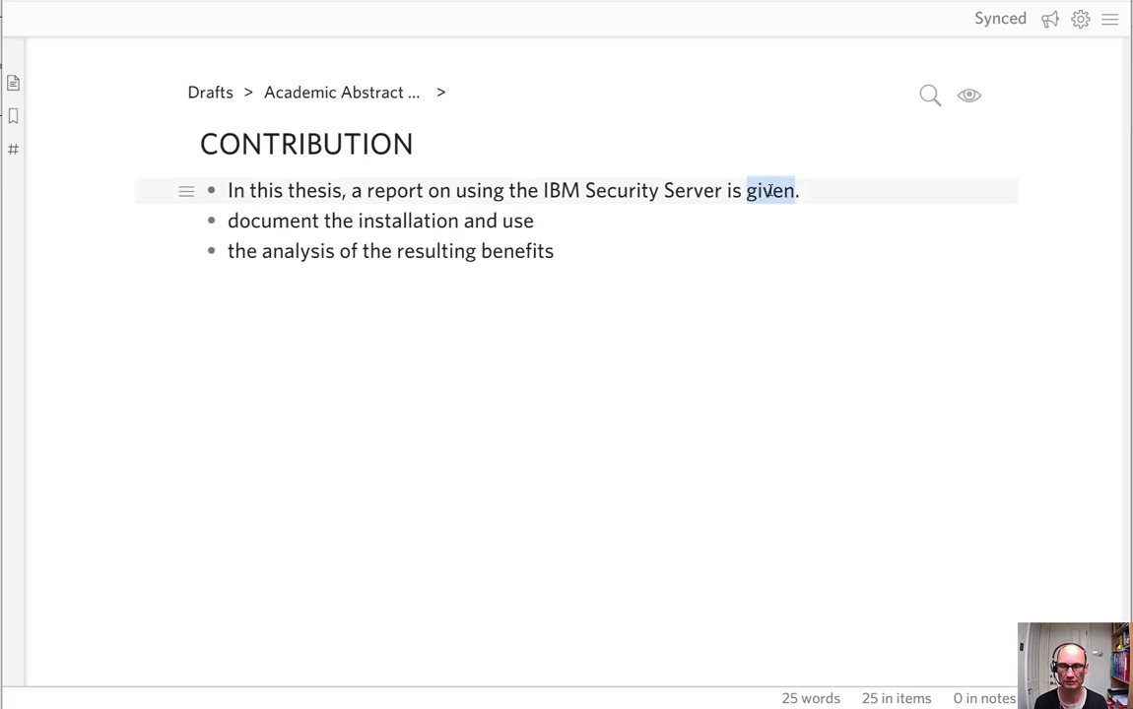
{"action": "left_click", "coordinate": [225, 221]}
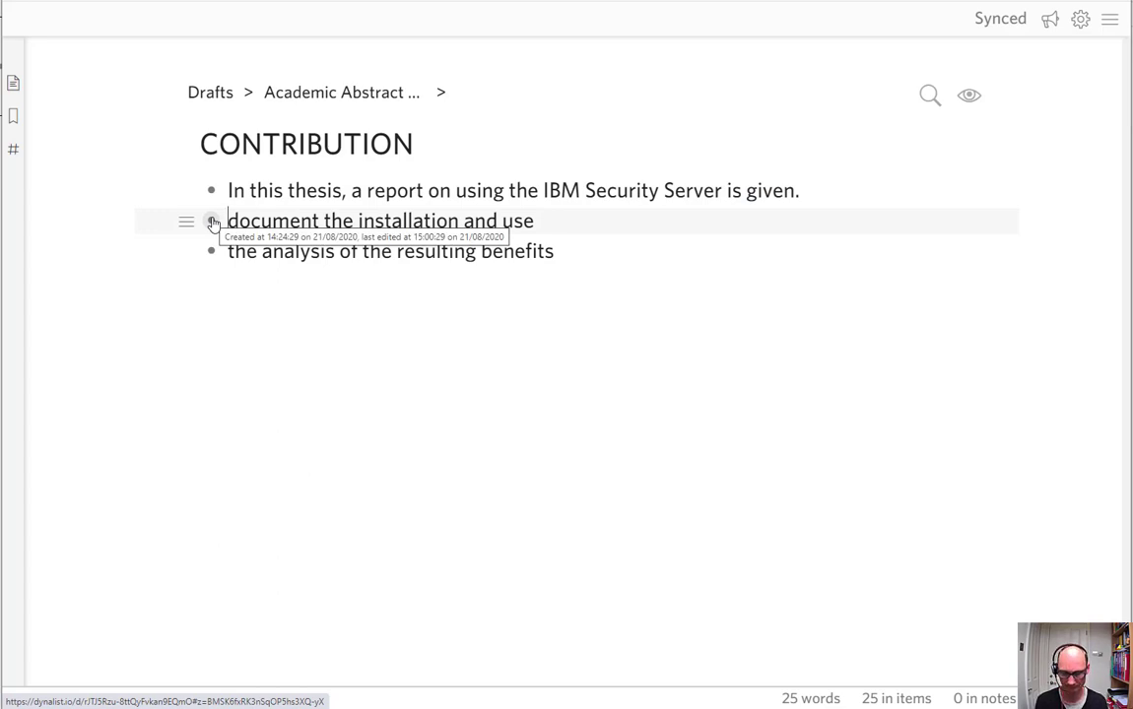
{"action": "type", "text": "A"}
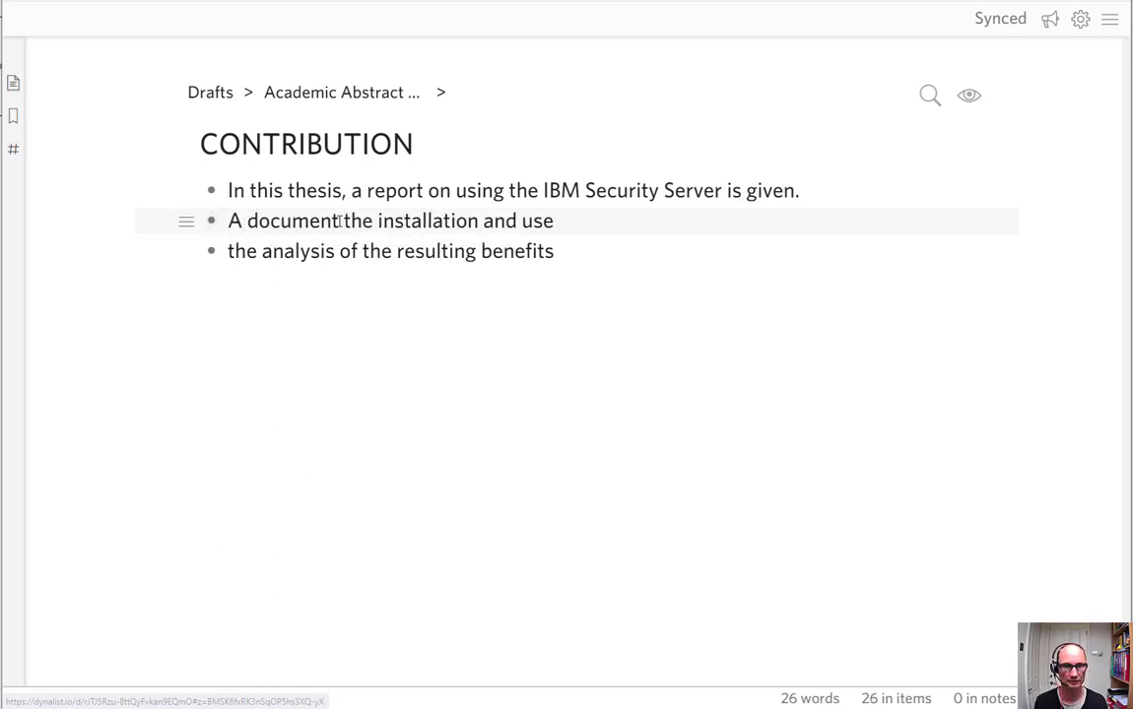
{"action": "left_click", "coordinate": [339, 221]}
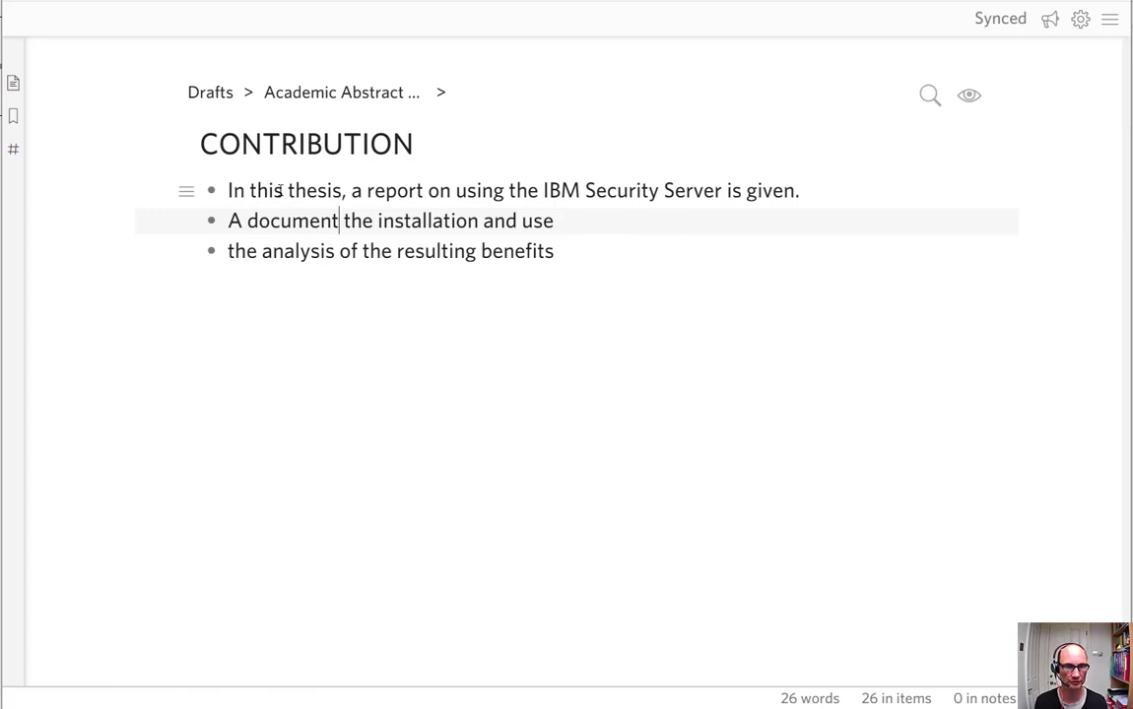
{"action": "type", "text": "at"}
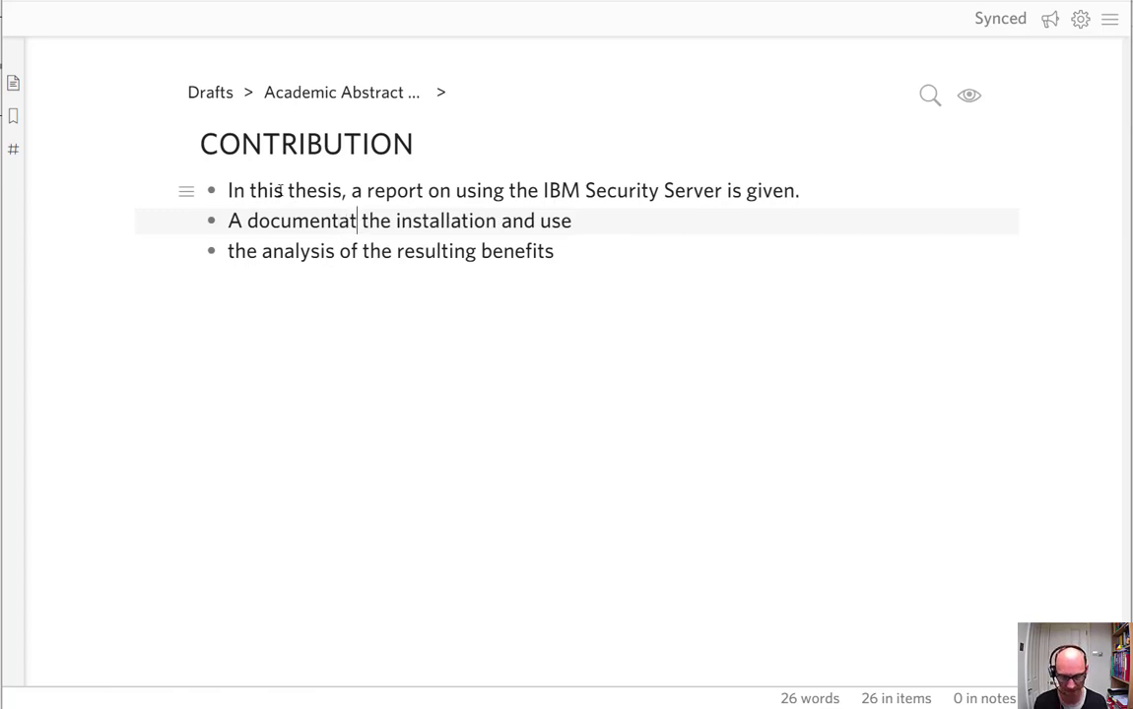
{"action": "type", "text": "ion"}
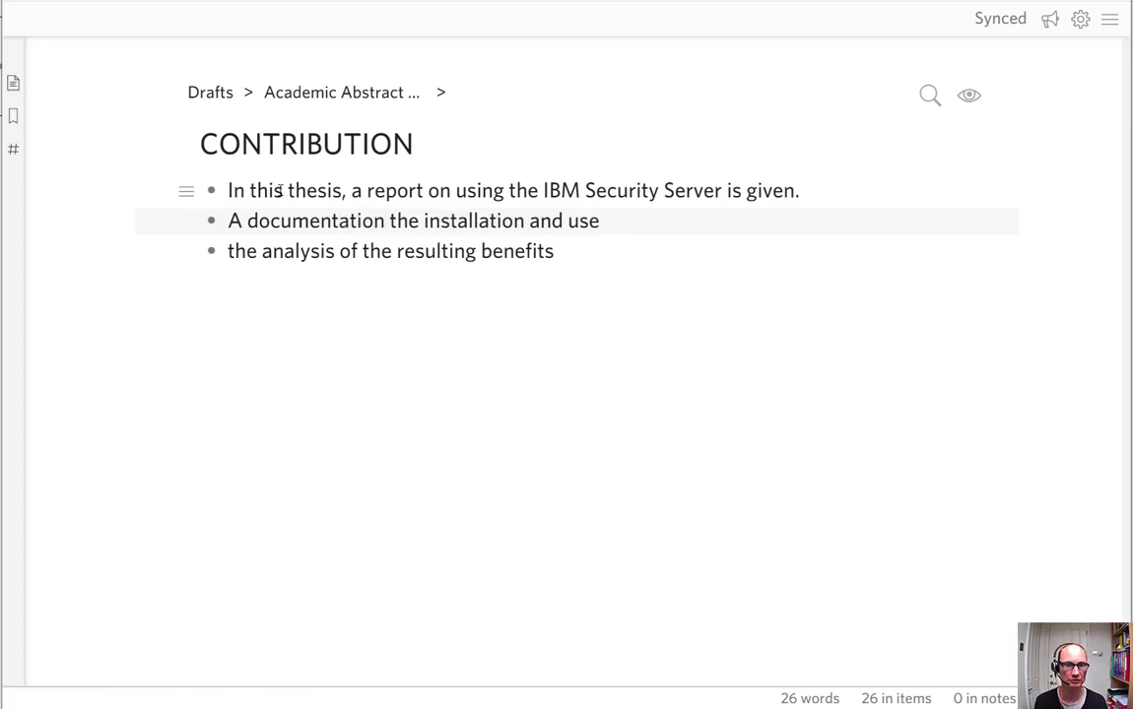
{"action": "type", "text": " of"}
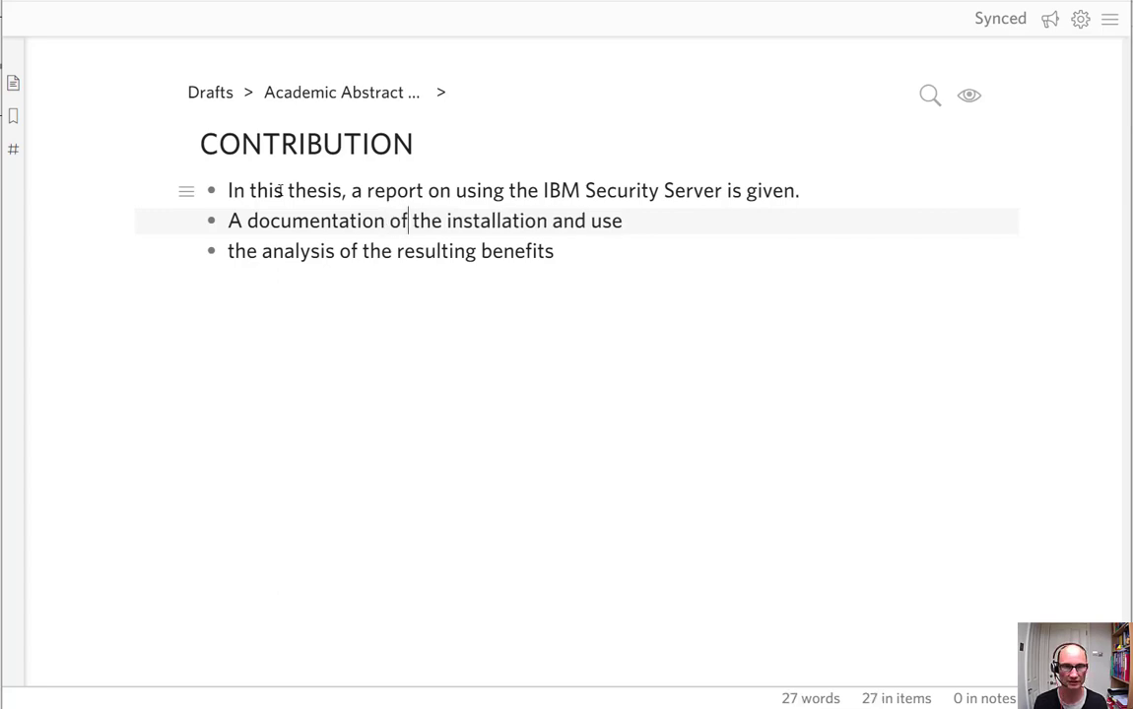
Expand the second CONTRIBUTION bullet to "A documentation of the installation process and the use of this tool".
{"action": "left_click", "coordinate": [551, 221]}
{"action": "type", "text": "process"}
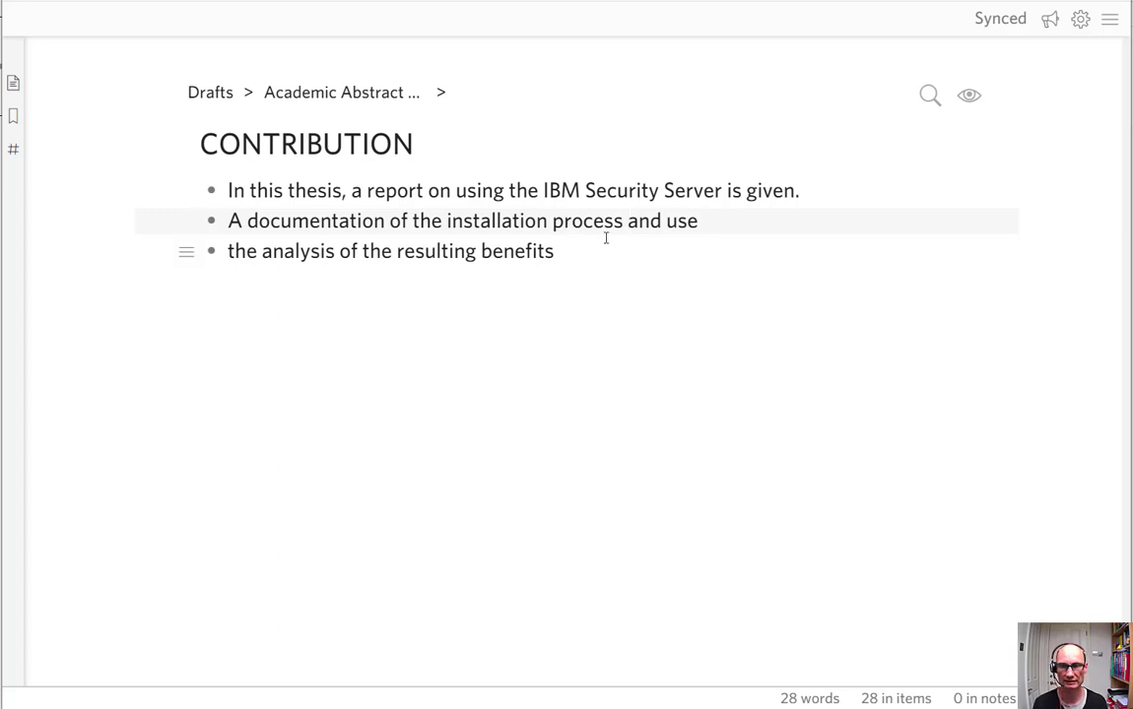
{"action": "left_click", "coordinate": [667, 221]}
{"action": "type", "text": "the"}
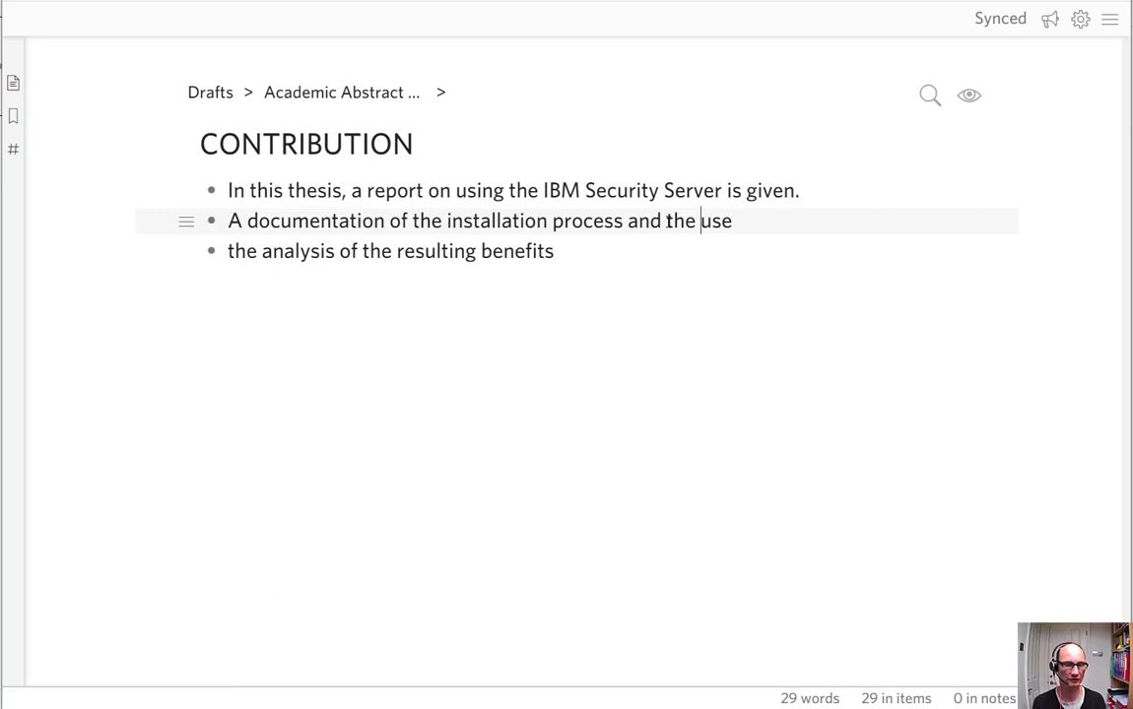
{"action": "key", "text": "End"}
{"action": "type", "text": "of this tool"}
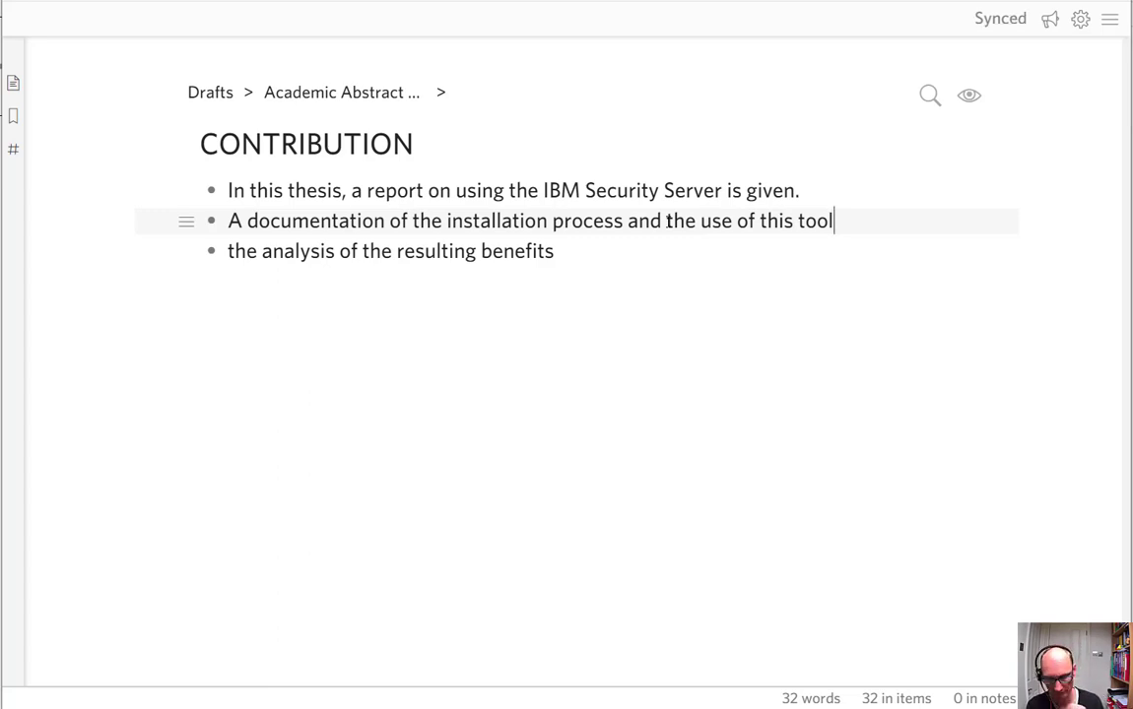
Add ", including" to the second bullet and merge the analysis bullet into it, replacing "the" before "analysis" with "an".
{"action": "type", "text": ","}
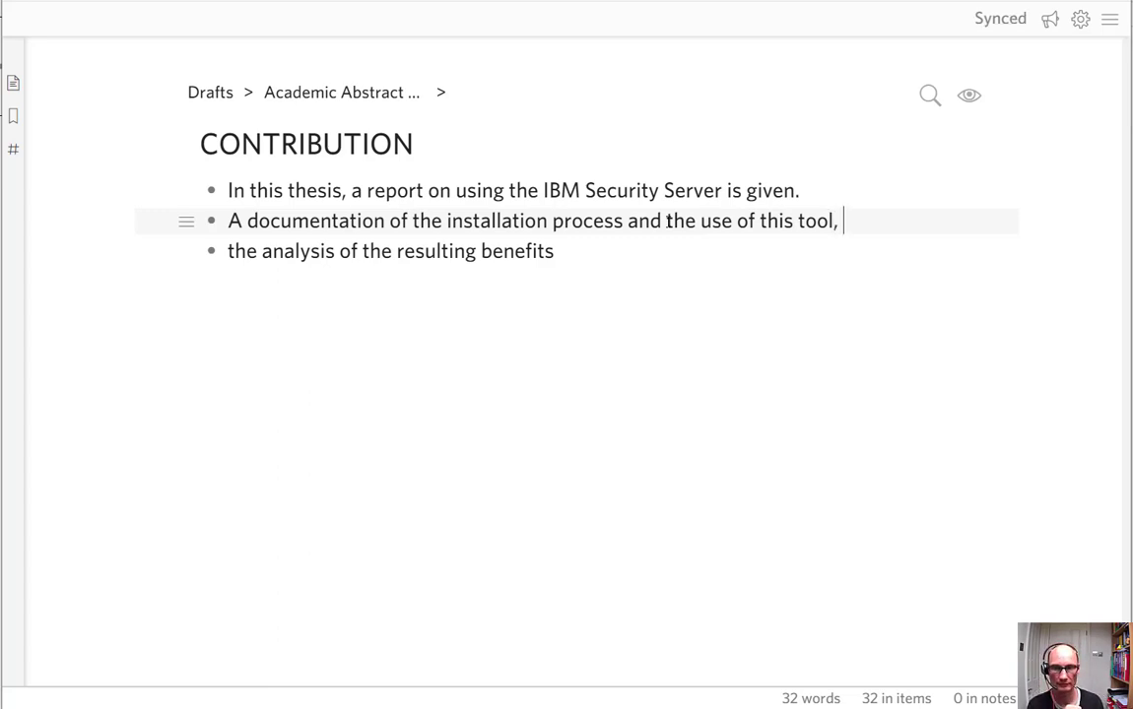
{"action": "type", "text": " including"}
{"action": "key", "text": "Delete"}
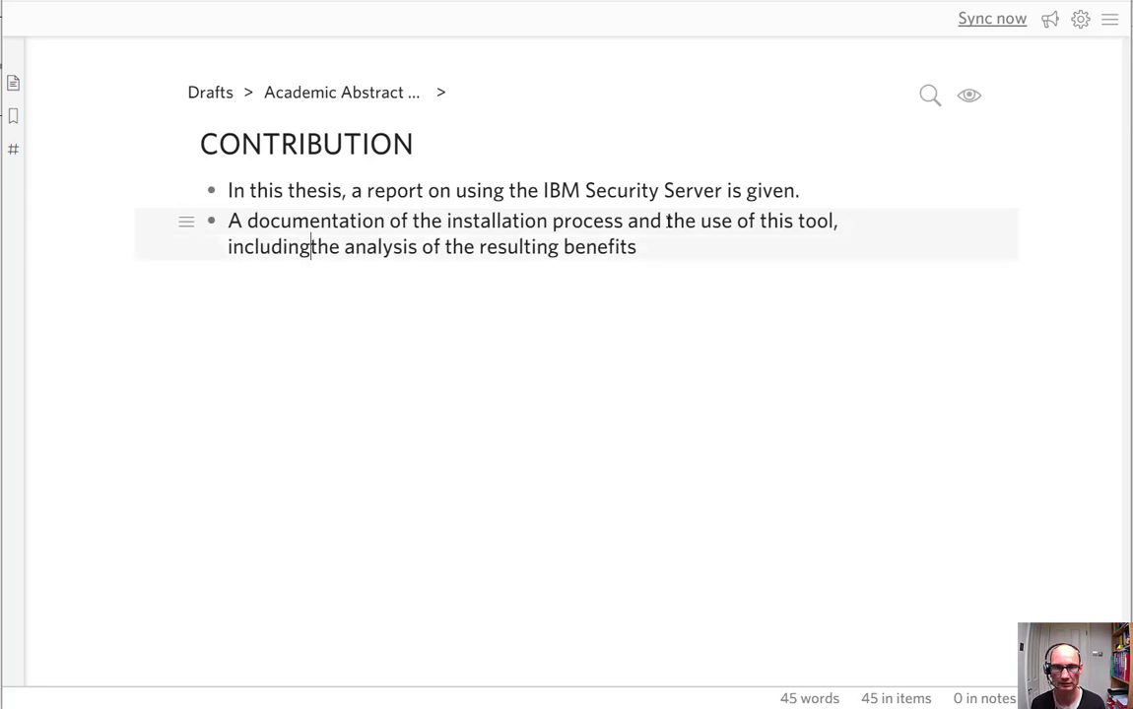
{"action": "key", "text": "Delete"}
{"action": "key", "text": "Delete"}
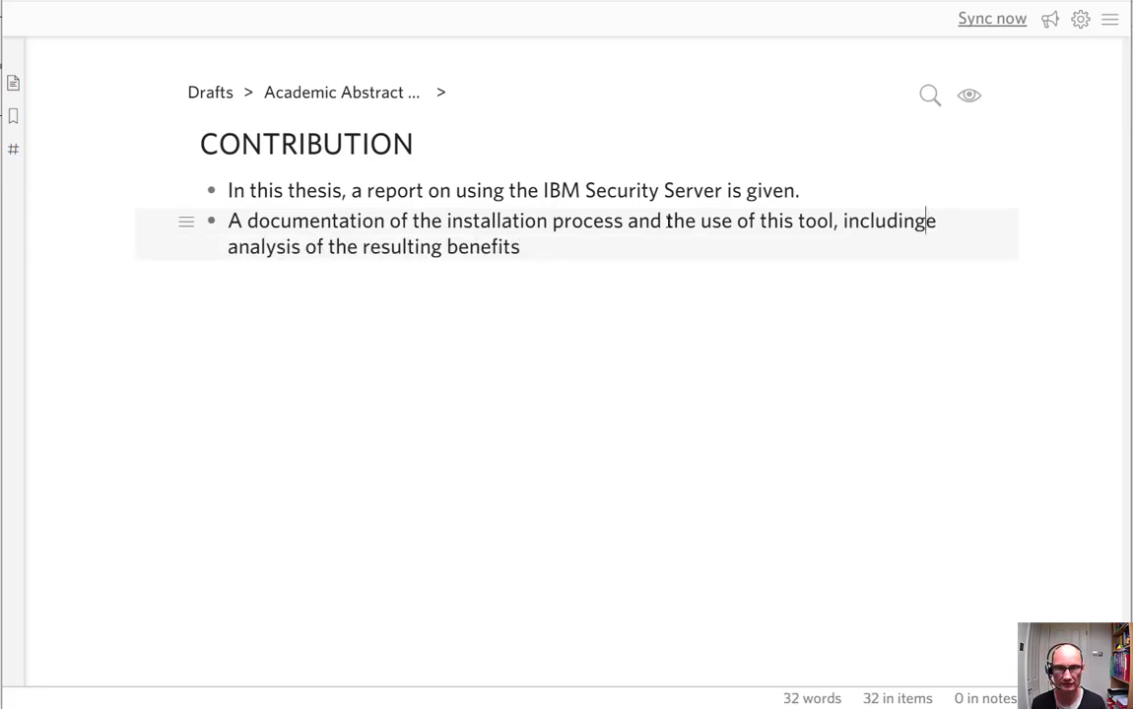
{"action": "key", "text": "Delete"}
{"action": "type", "text": "an"}
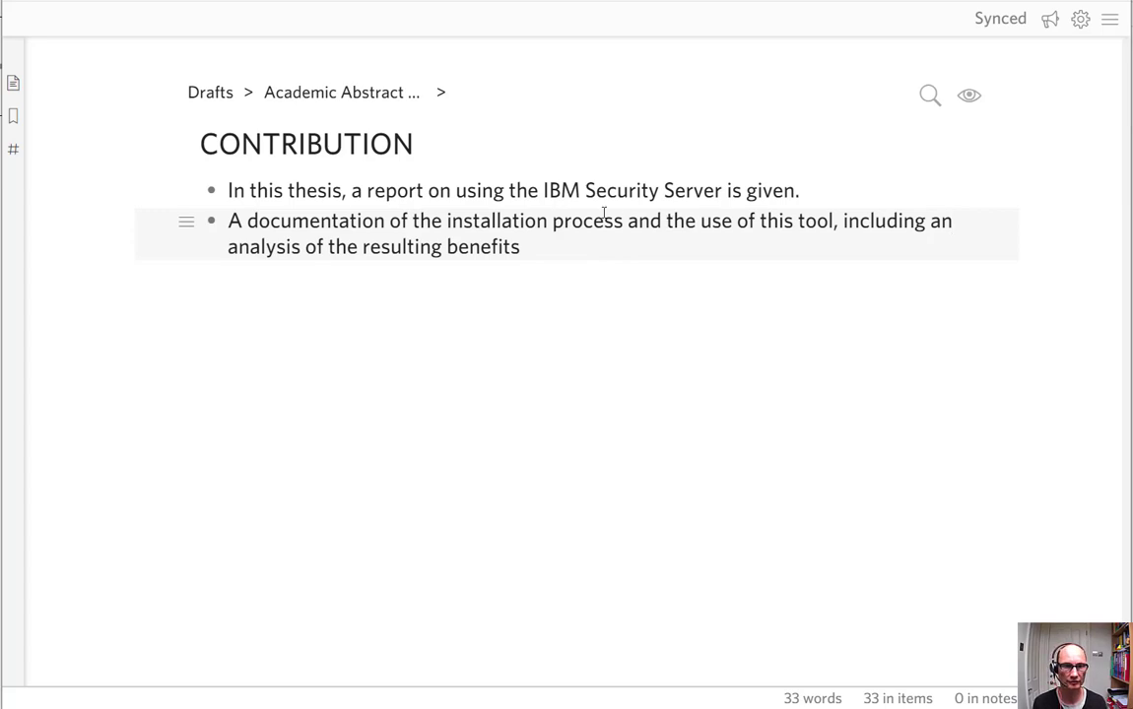
Remove "the" before "resulting benefits" and end the sentence with "& is provided.".
{"action": "double_click", "coordinate": [341, 247]}
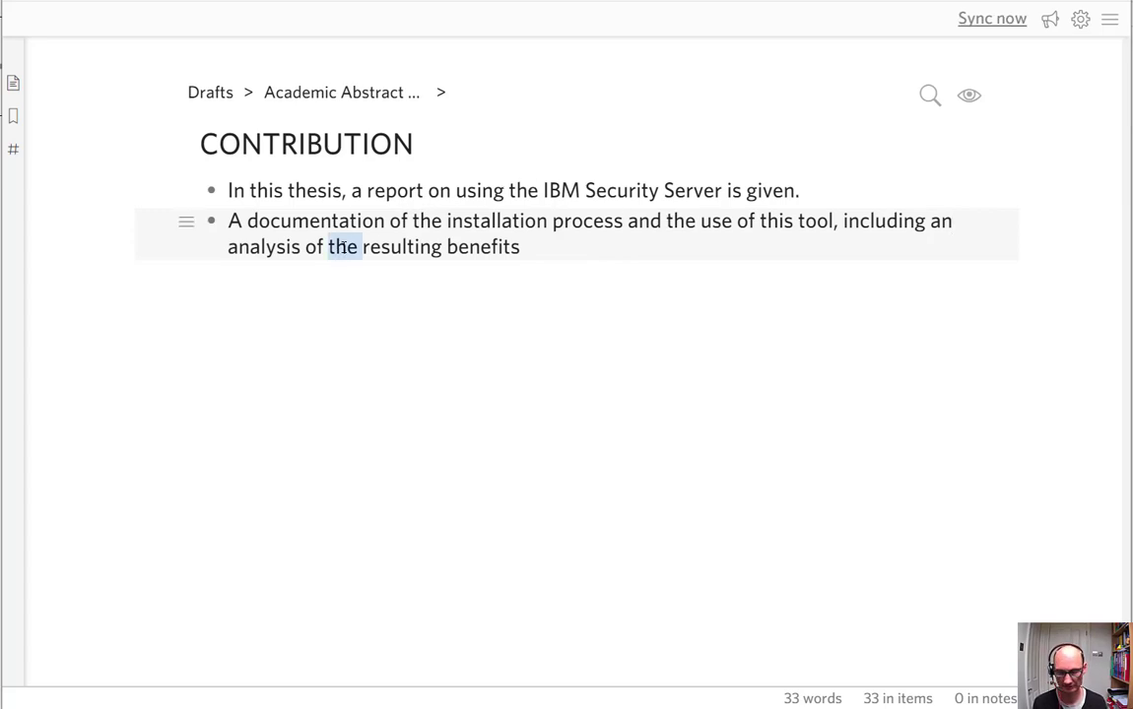
{"action": "key", "text": "BackSpace"}
{"action": "key", "text": "End"}
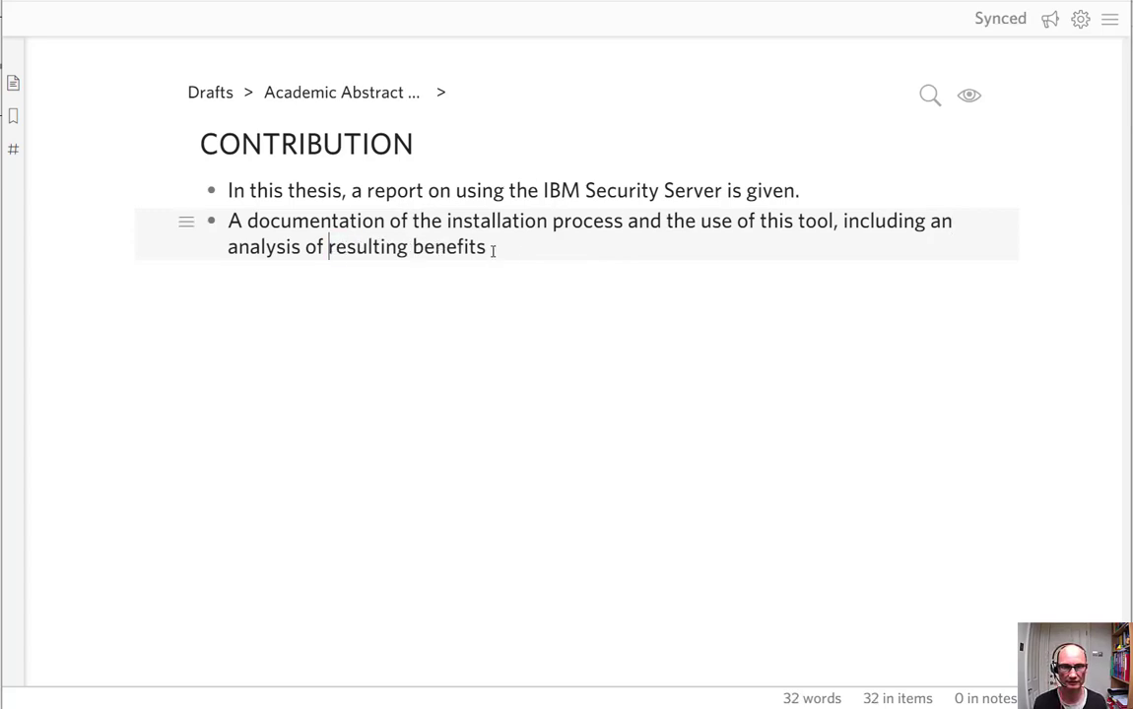
{"action": "type", "text": "&"}
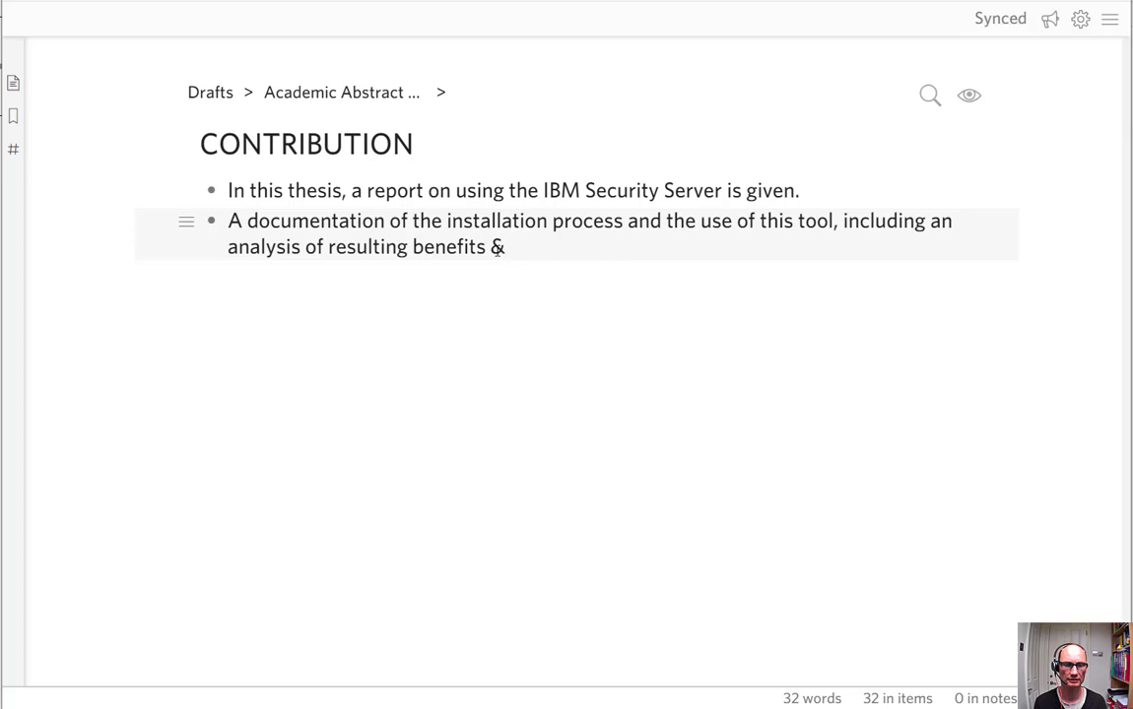
{"action": "type", "text": " is "}
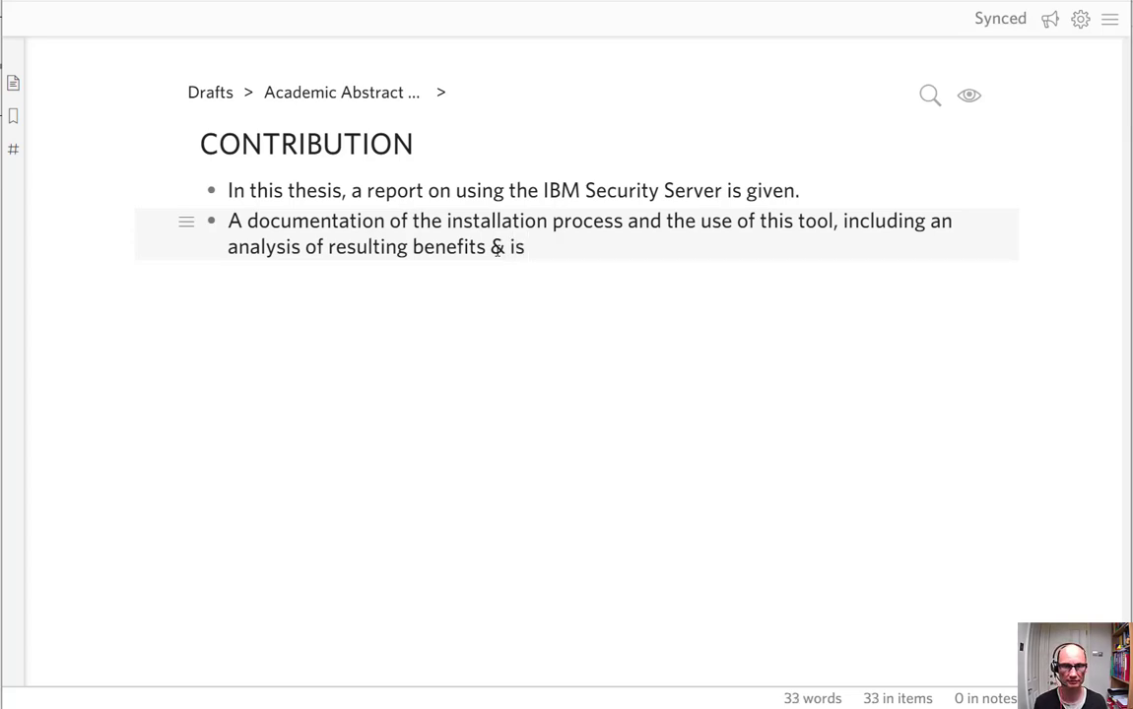
{"action": "type", "text": "provided."}
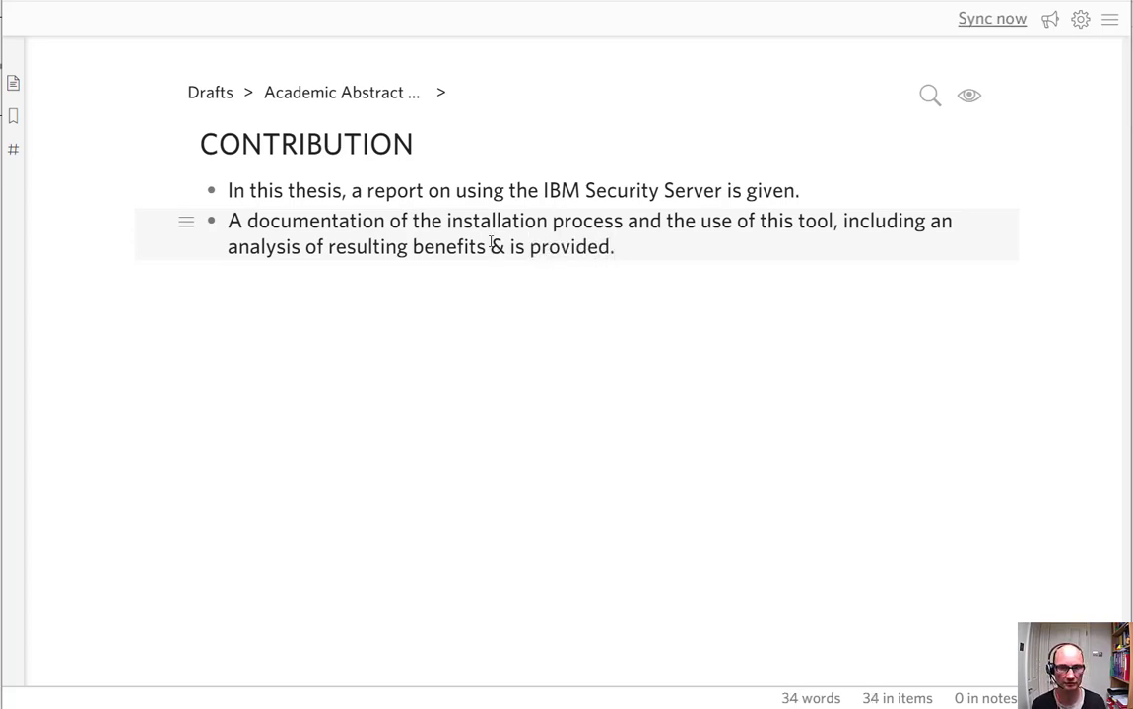
Return to the whole Academic Abstract Writing outline and merge the two bullets under CONTEXT and the two under CONTRIBUTION into one paragraph each.
{"action": "left_click", "coordinate": [391, 104]}
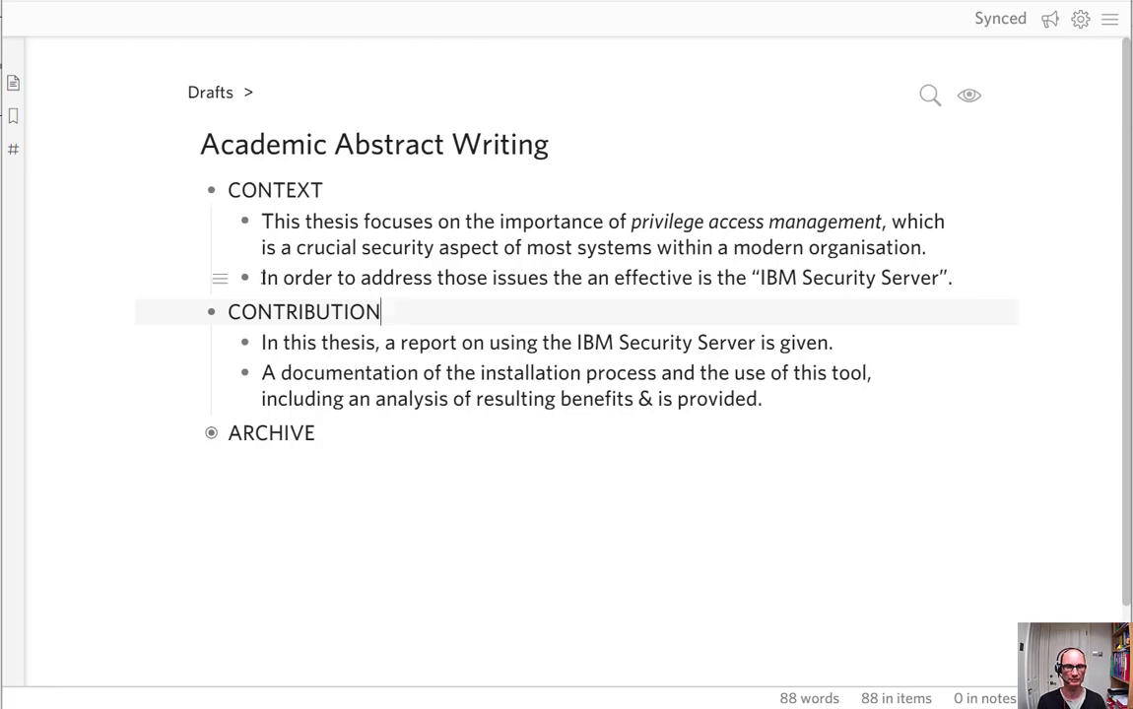
{"action": "left_click", "coordinate": [261, 278]}
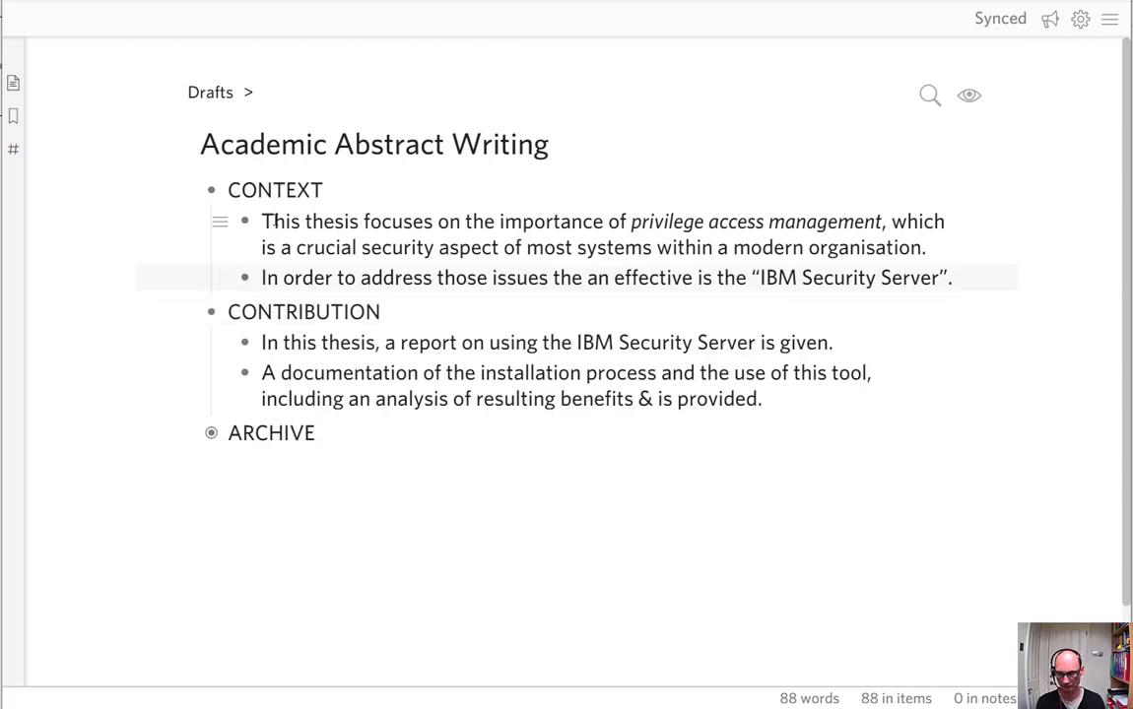
{"action": "key", "text": "BackSpace"}
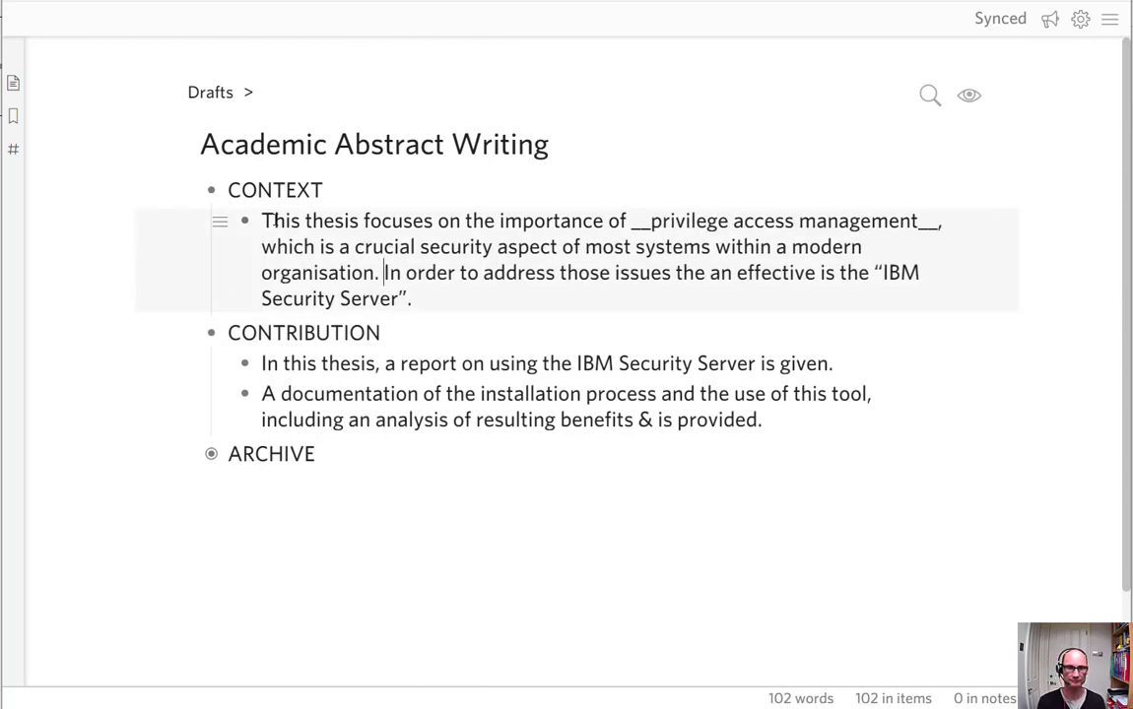
{"action": "left_click", "coordinate": [268, 394]}
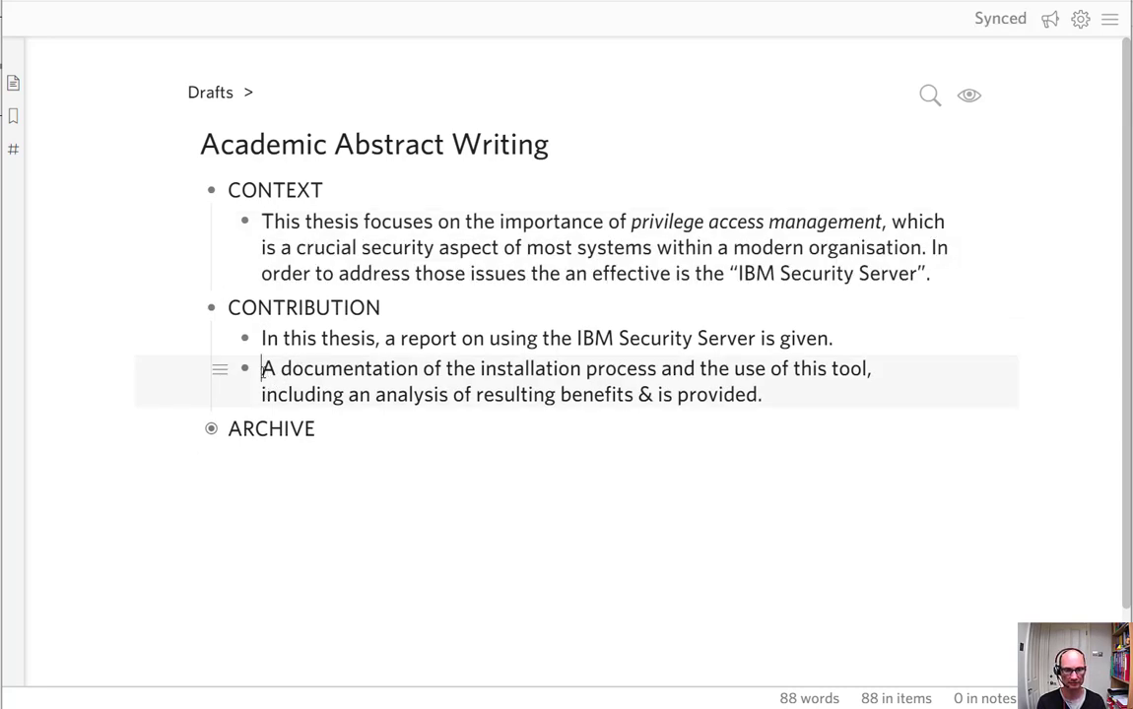
{"action": "key", "text": "BackSpace"}
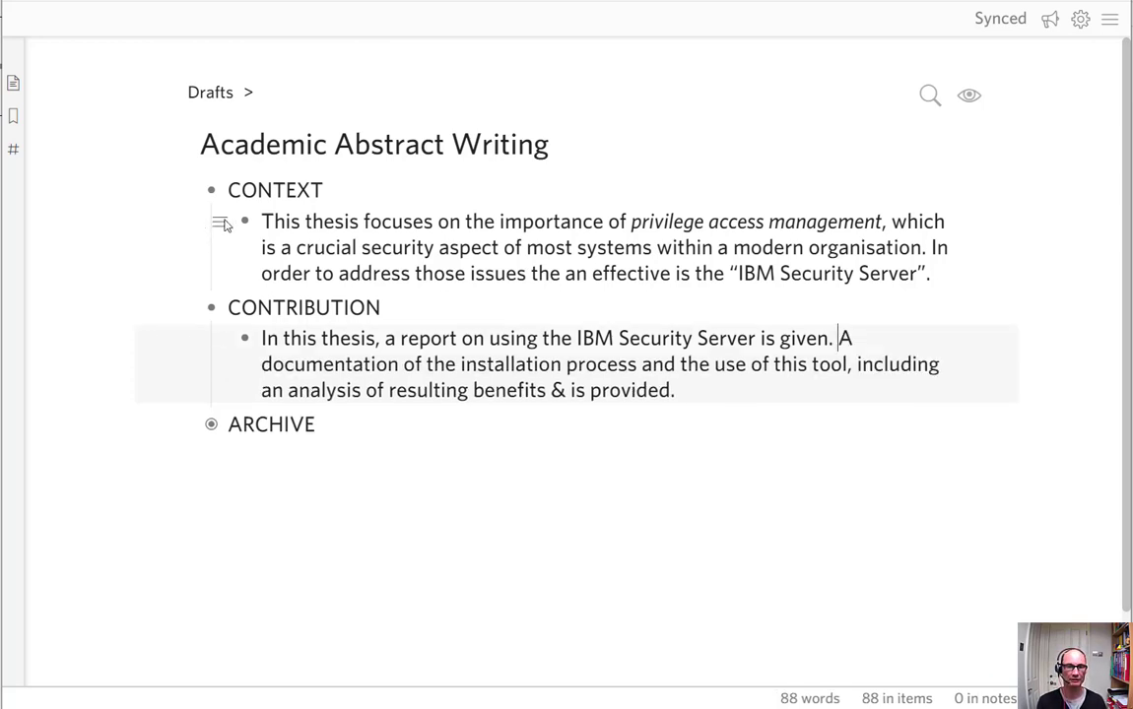
Move both abstract paragraphs out to the top level above ARCHIVE and delete the CONTEXT and CONTRIBUTION headings.
{"action": "left_click_drag", "start_coordinate": [244, 222], "coordinate": [236, 190]}
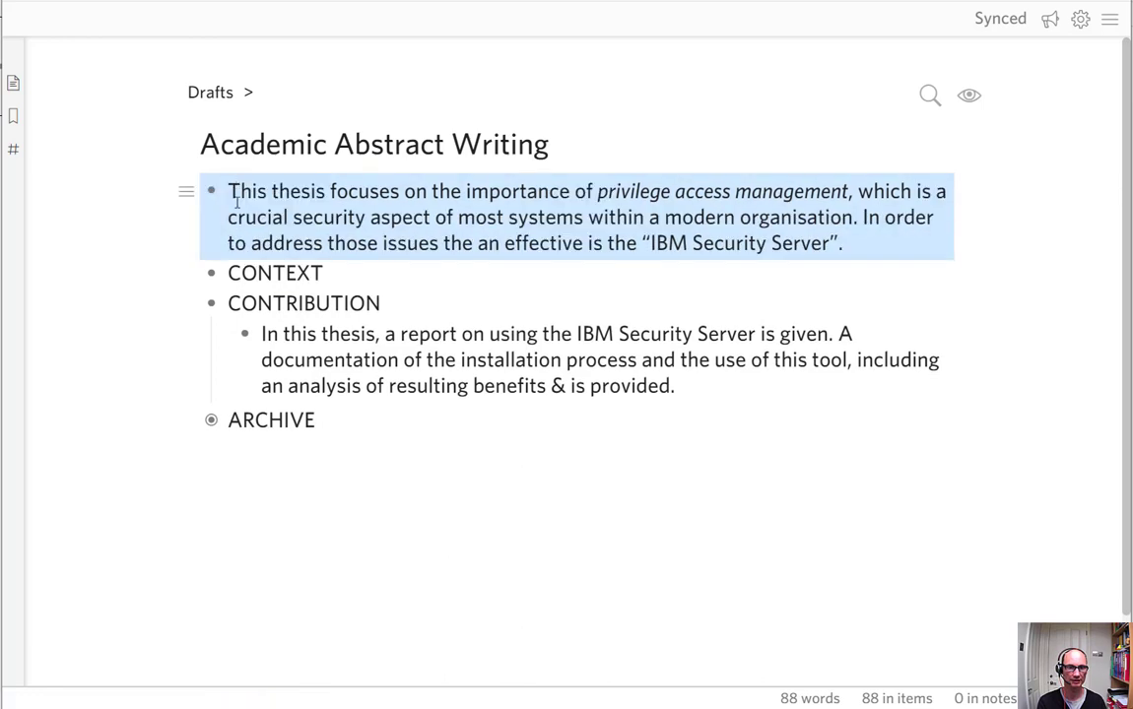
{"action": "left_click_drag", "start_coordinate": [243, 333], "coordinate": [213, 268]}
{"action": "left_click_drag", "start_coordinate": [254, 354], "coordinate": [273, 386]}
{"action": "key", "text": "BackSpace"}
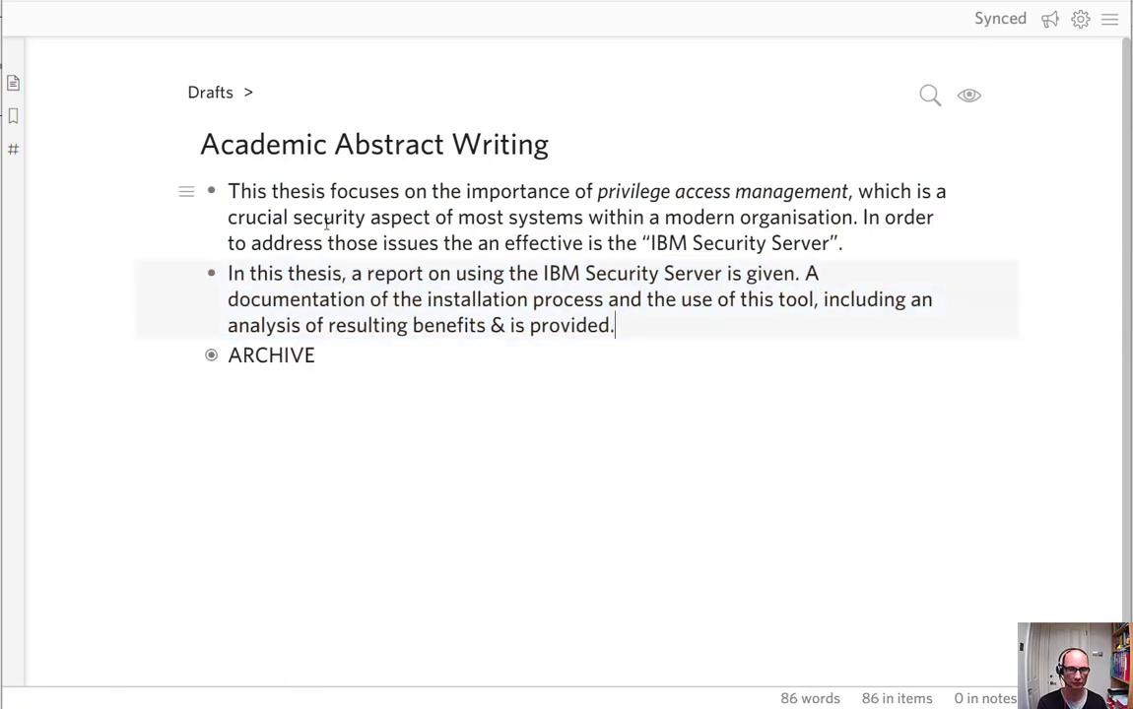
{"action": "left_click", "coordinate": [108, 278]}
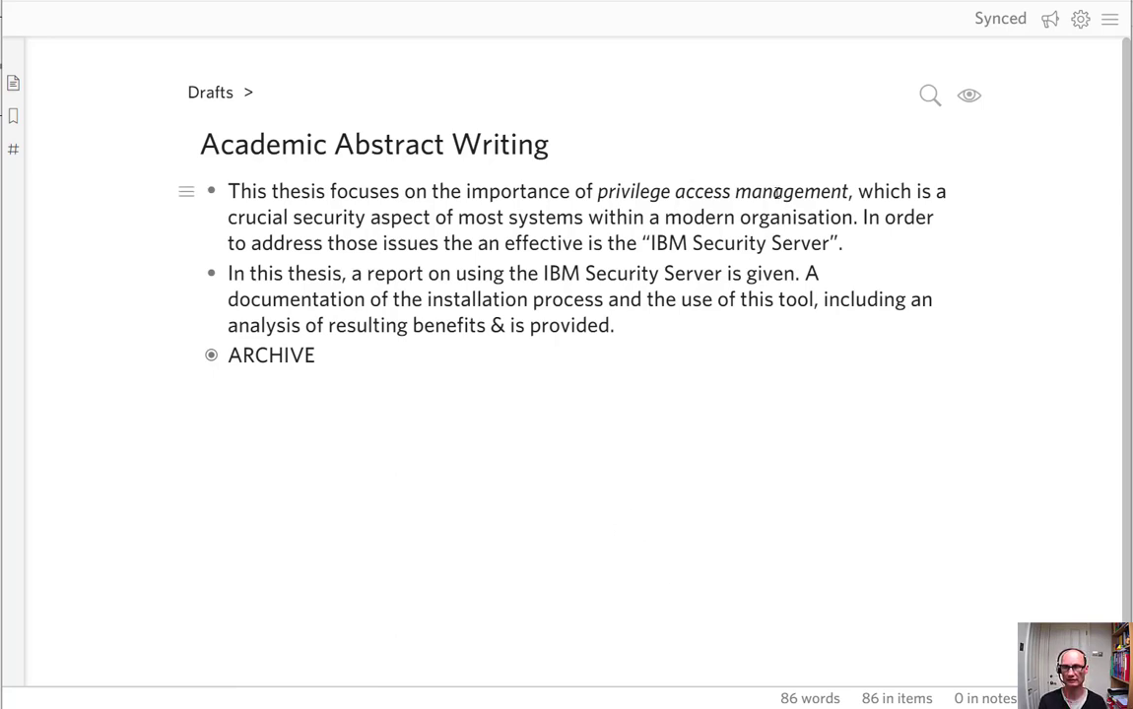
Remove the quotation marks around "IBM Security Server" in the first paragraph and italicize the name.
{"action": "left_click", "coordinate": [633, 220]}
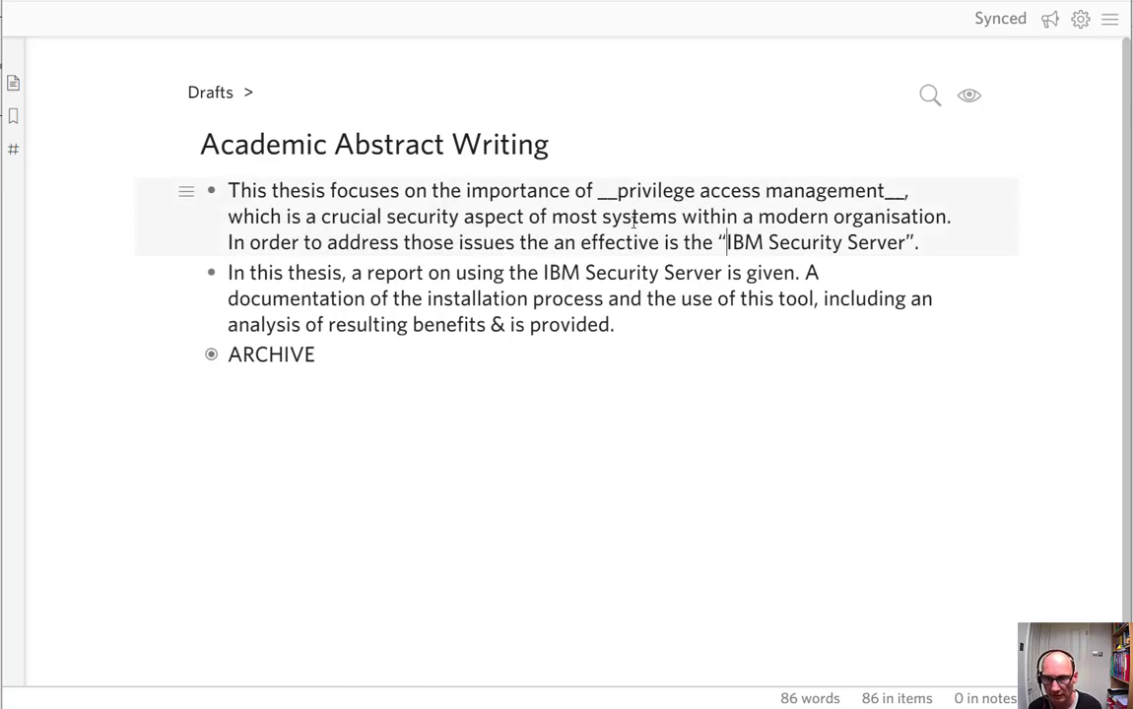
{"action": "key", "text": "BackSpace"}
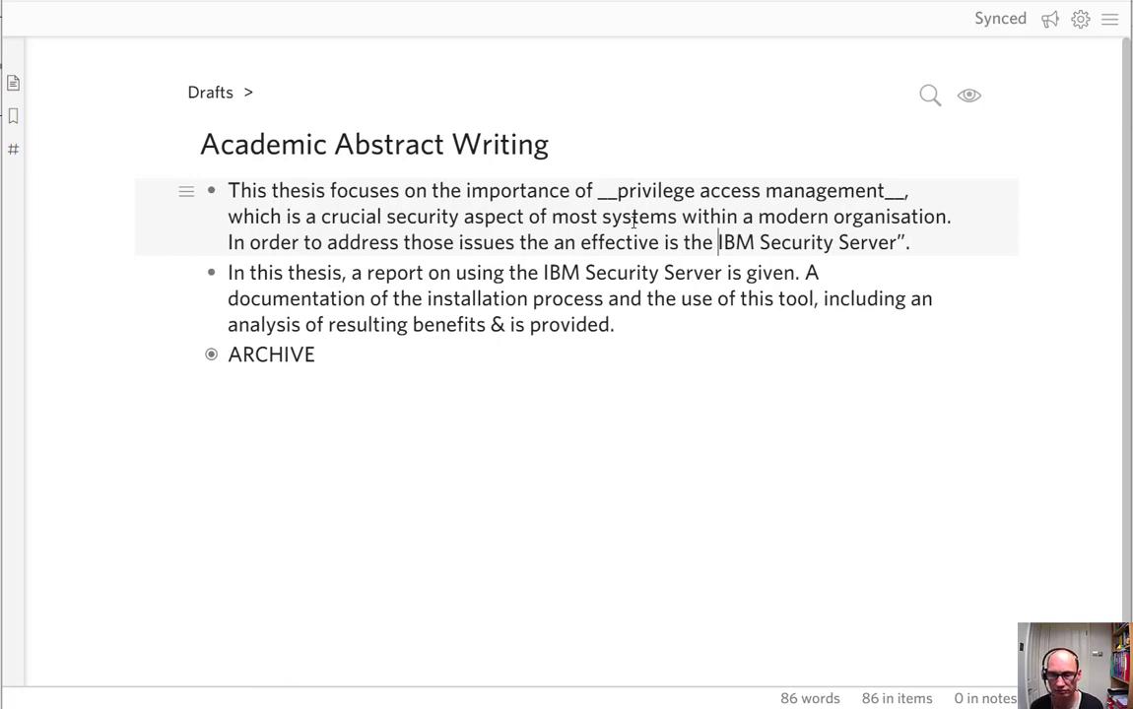
{"action": "left_click", "coordinate": [905, 241]}
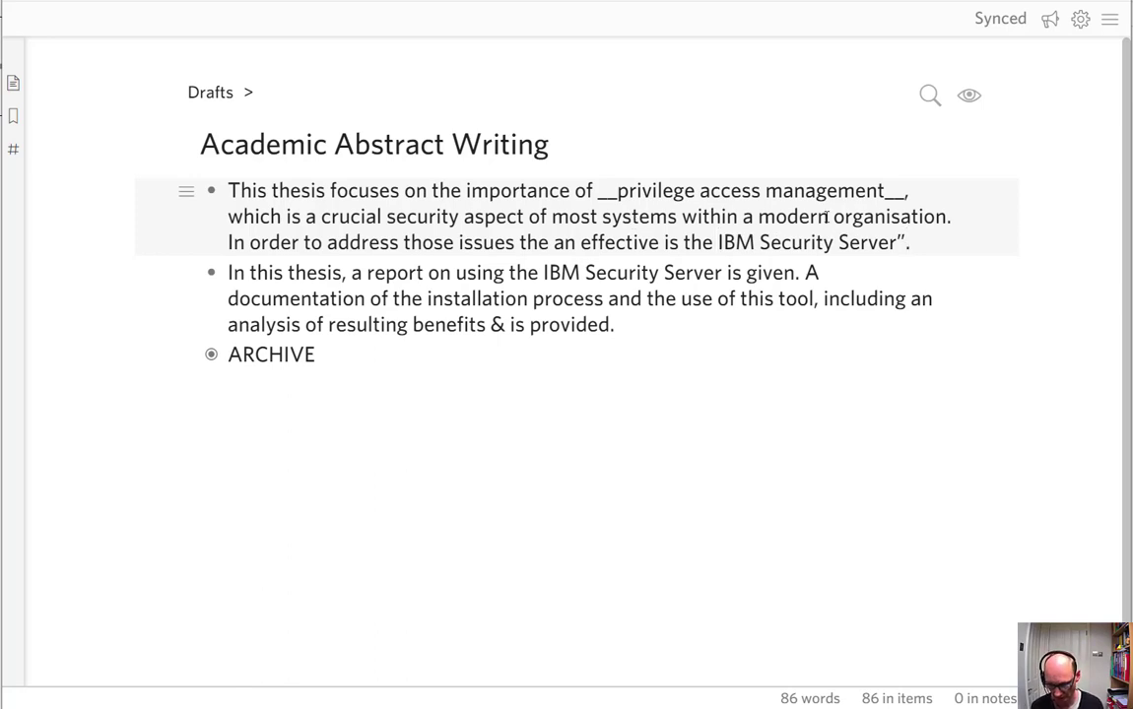
{"action": "key", "text": "BackSpace"}
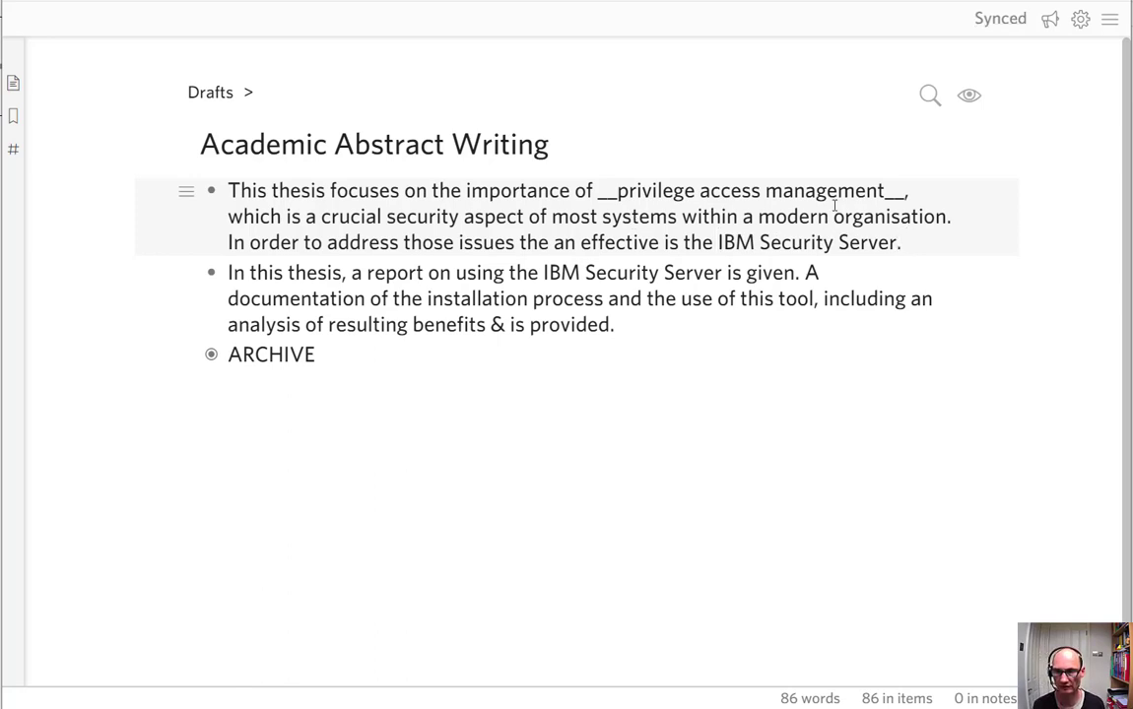
{"action": "left_click_drag", "start_coordinate": [896, 242], "coordinate": [718, 242]}
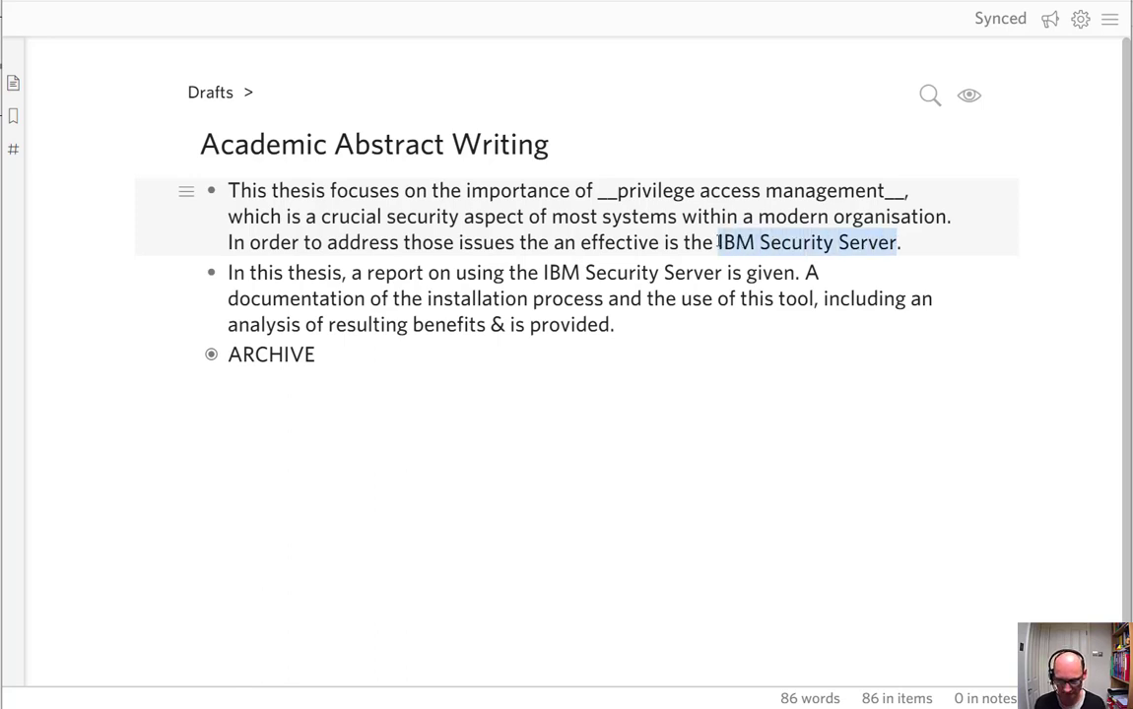
{"action": "key", "text": "ctrl+i"}
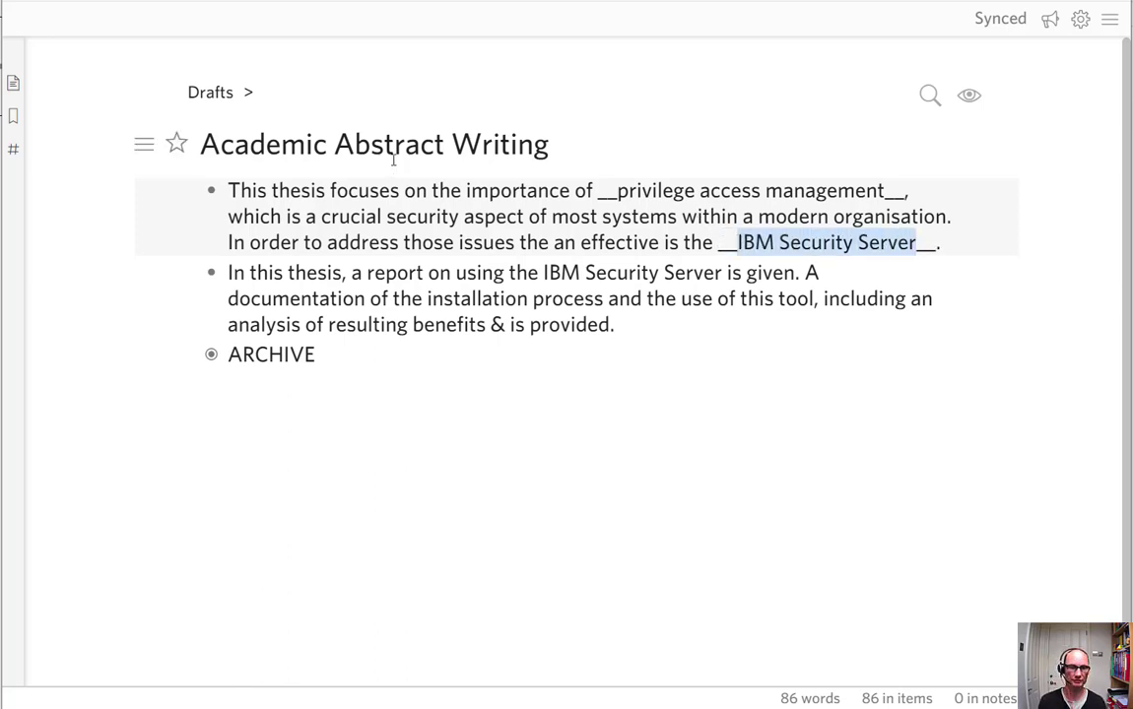
{"action": "left_click", "coordinate": [82, 175]}
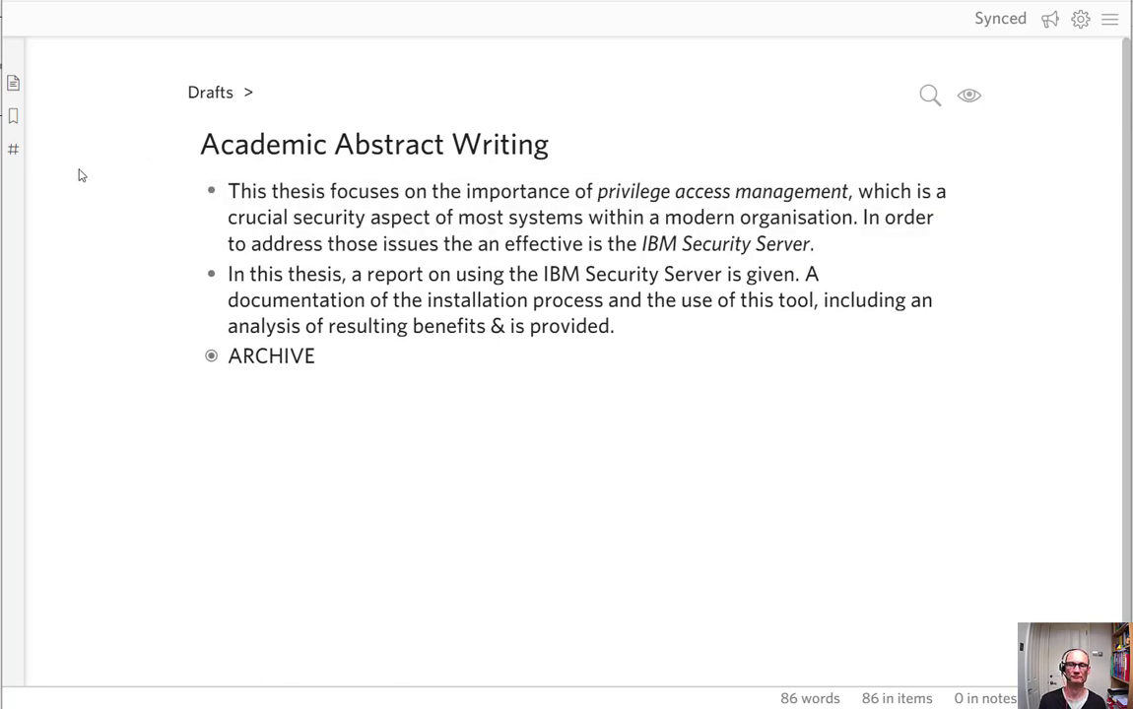